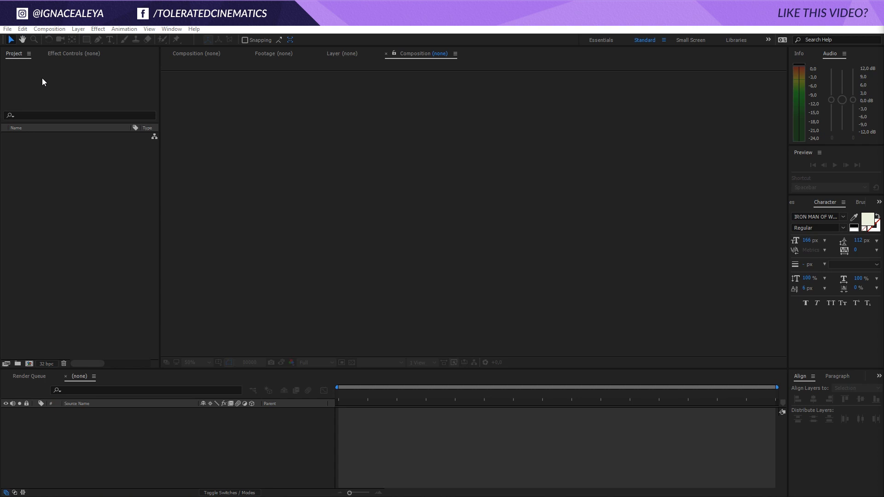
# Step: Create a new 1920×1080 composition named Main Comp at 30 fps with a 300-frame duration
pyautogui.click(50, 29)
pyautogui.click(52, 39)
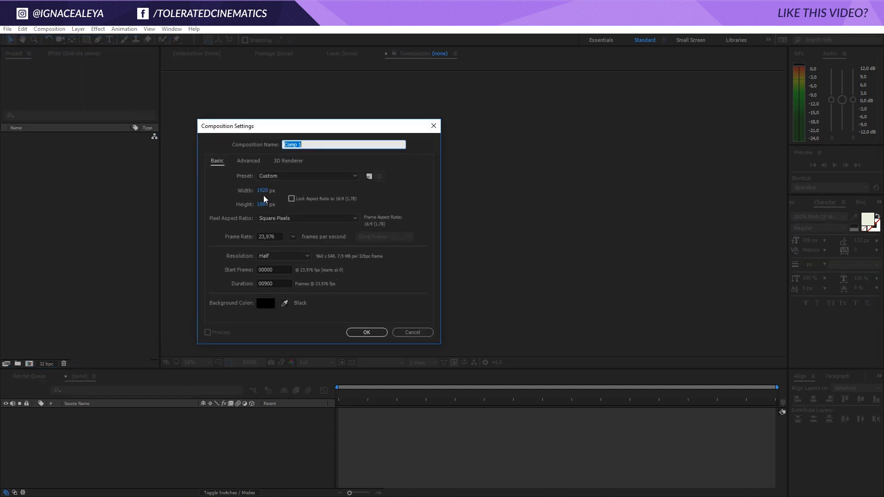
pyautogui.write('Mai')
pyautogui.write('300')
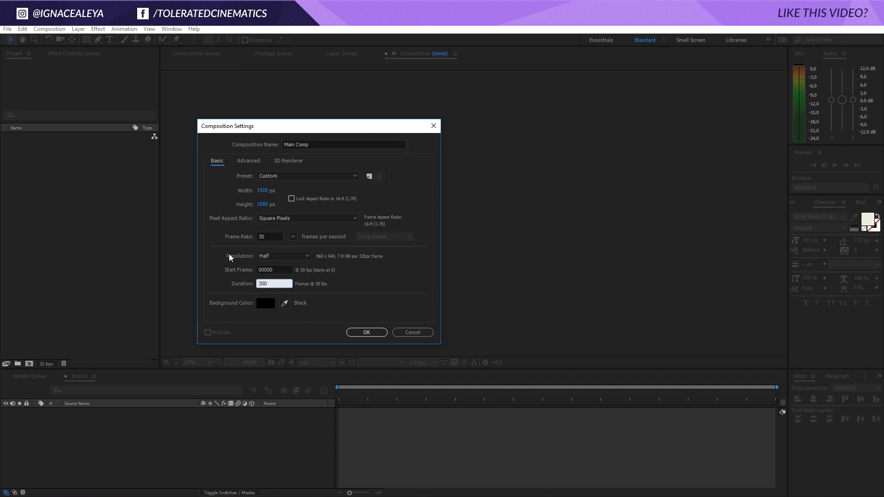
pyautogui.click(228, 261)
pyautogui.click(372, 332)
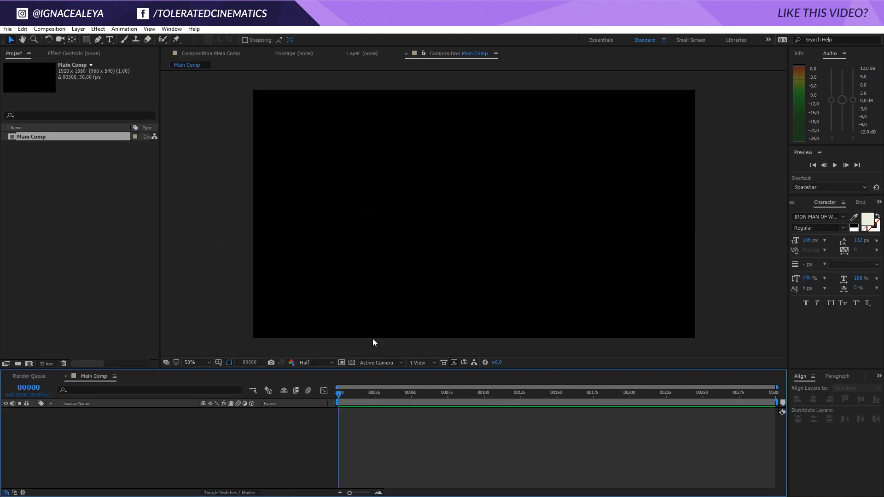
# Step: Add a new solid layer named Background to Main Comp
pyautogui.click(77, 28)
pyautogui.click(187, 49)
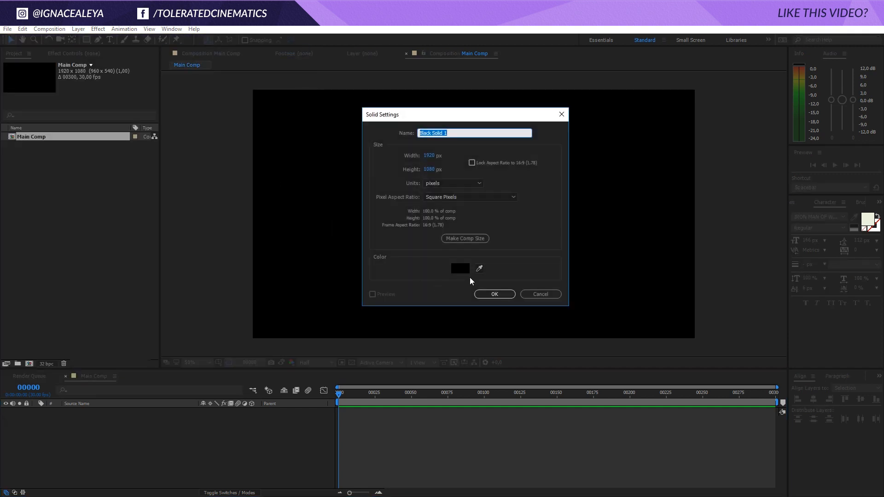
pyautogui.write('B')
pyautogui.write('d')
pyautogui.press('Return')
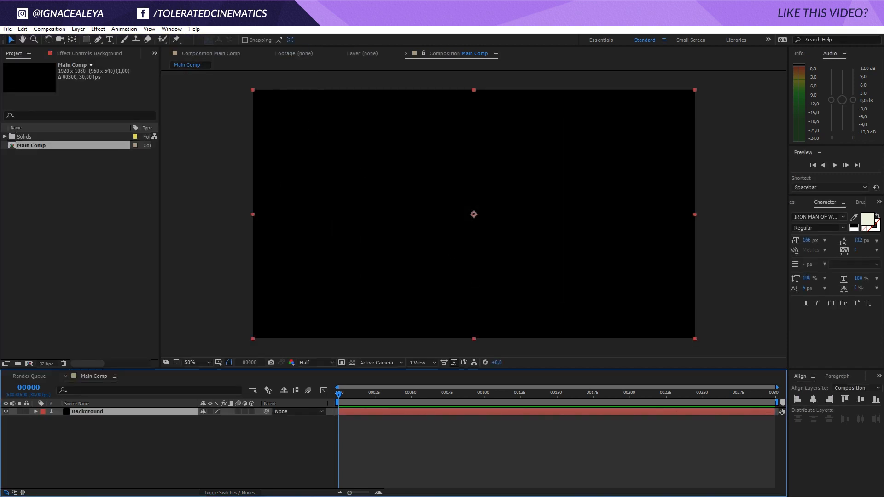
# Step: Apply Gradient Ramp to the Background solid and set its Ramp Shape to Radial Ramp
pyautogui.click(95, 30)
pyautogui.moveTo(41, 175)
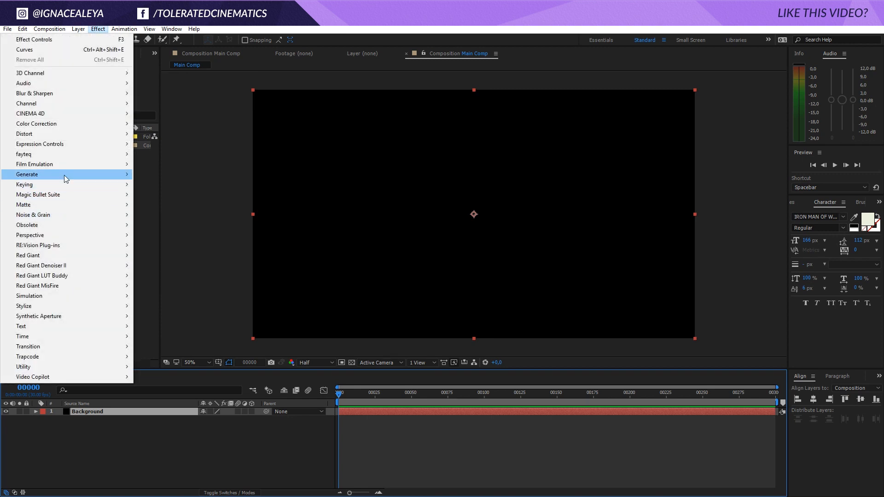
pyautogui.click(177, 346)
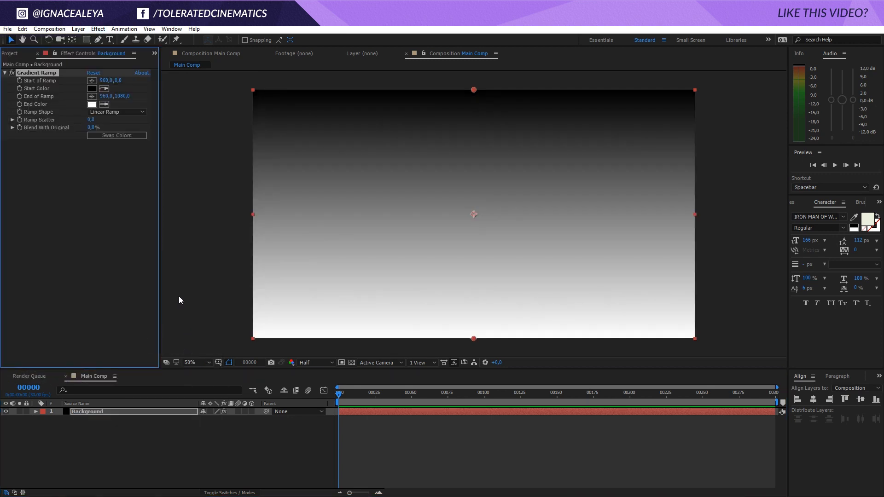
pyautogui.click(96, 112)
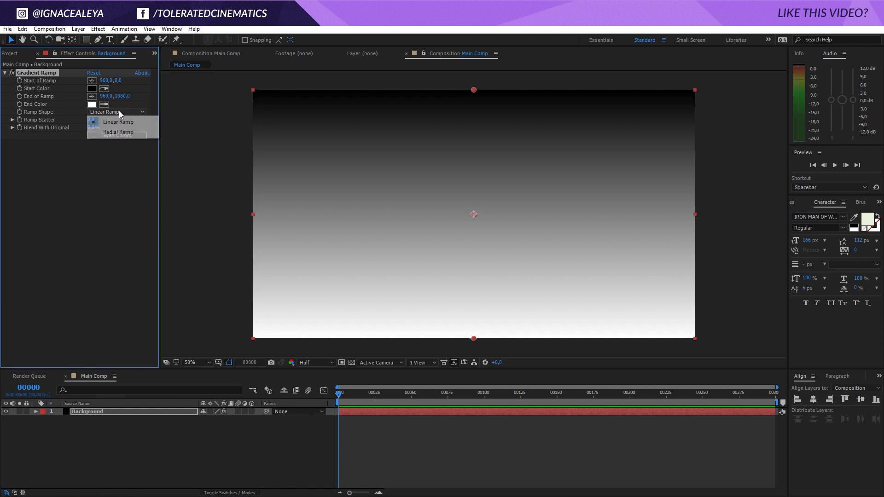
pyautogui.click(103, 132)
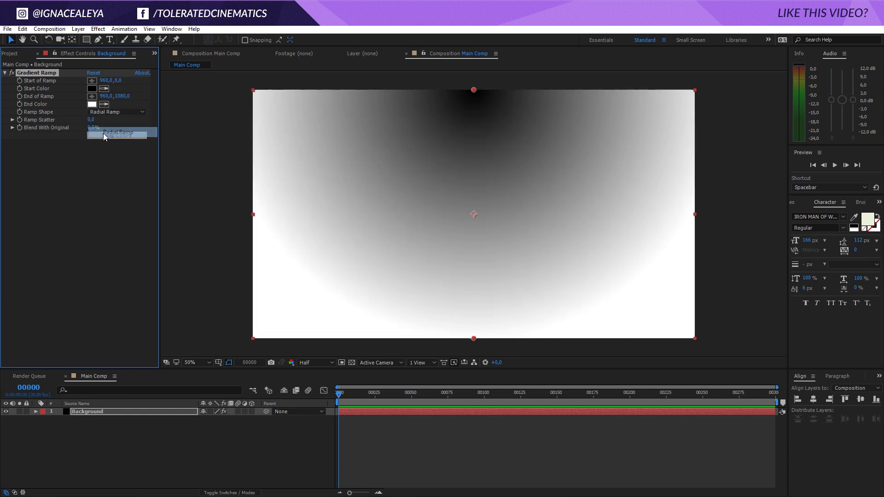
# Step: Darken the gradient's End Color to a dark brown-orange
pyautogui.click(91, 104)
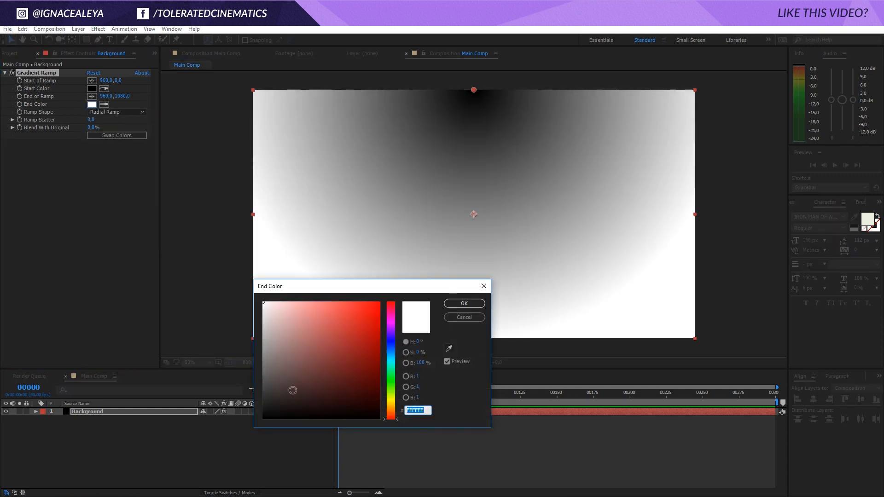
pyautogui.moveTo(292, 398); pyautogui.dragTo(289, 404)
pyautogui.moveTo(391, 418)
pyautogui.mouseDown()
pyautogui.moveTo(390, 400)
pyautogui.moveTo(390, 415)
pyautogui.mouseUp()
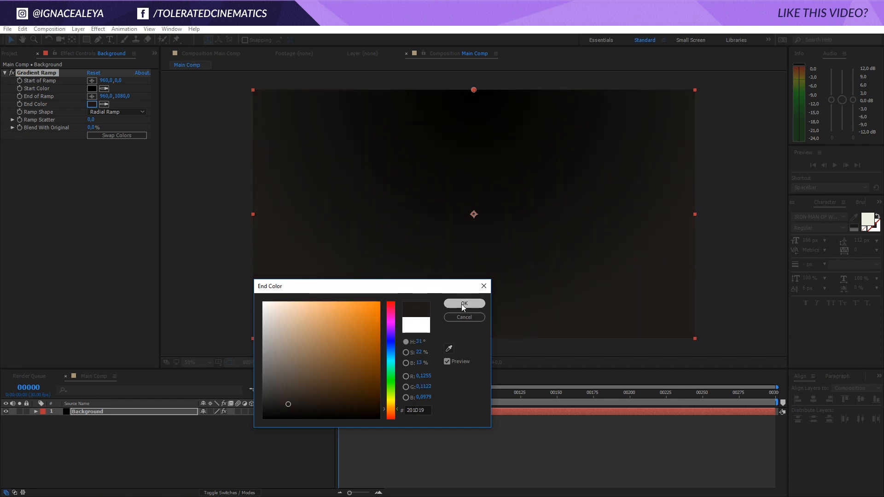
pyautogui.click(462, 308)
# Step: Set the gradient's Start Color to a very dark olive yellow-green
pyautogui.click(92, 88)
pyautogui.click(390, 391)
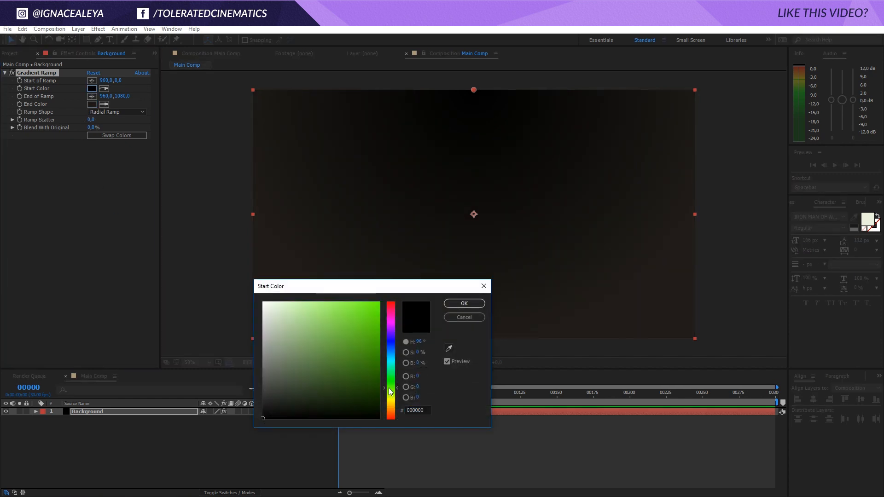
pyautogui.moveTo(320, 408); pyautogui.dragTo(304, 402)
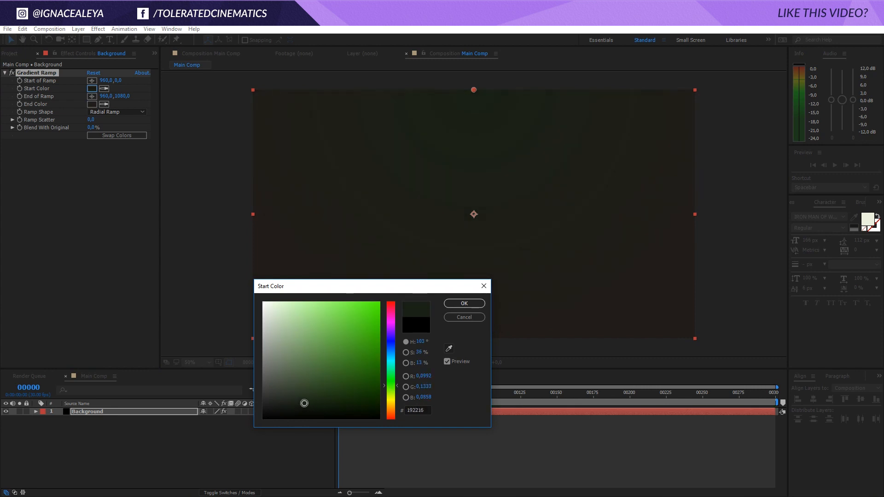
pyautogui.moveTo(390, 386); pyautogui.dragTo(376, 395)
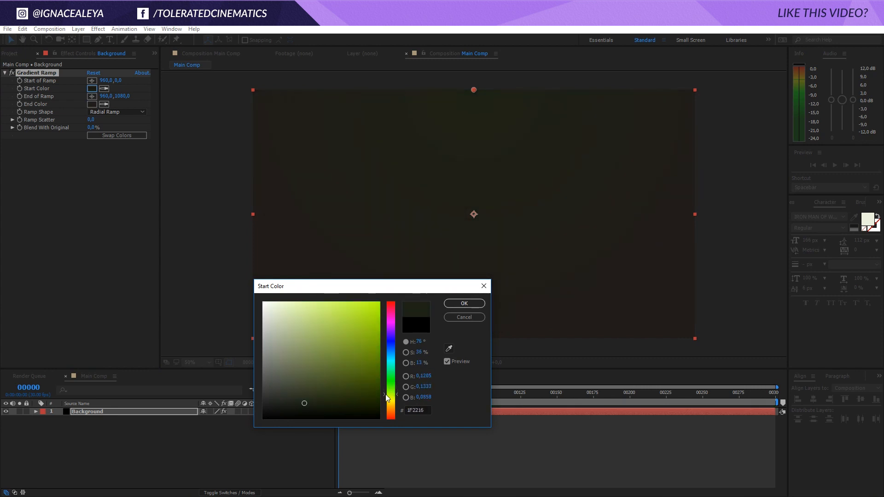
pyautogui.moveTo(322, 408); pyautogui.dragTo(299, 396)
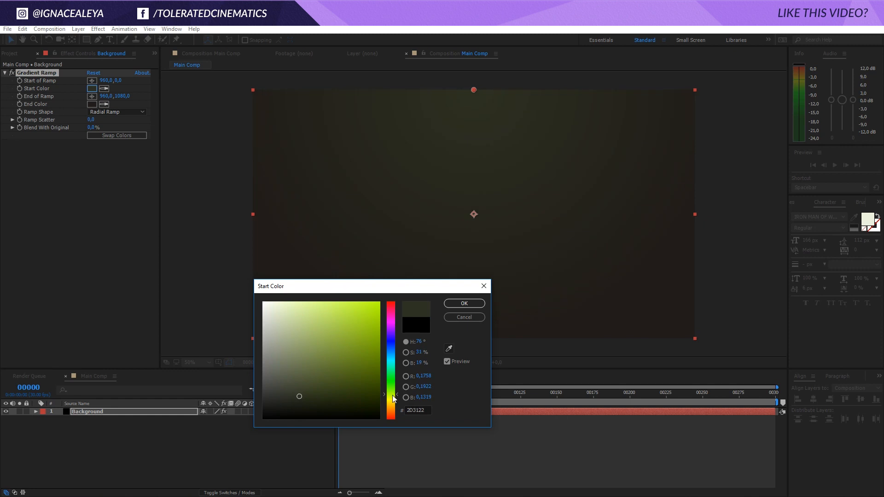
pyautogui.click(465, 304)
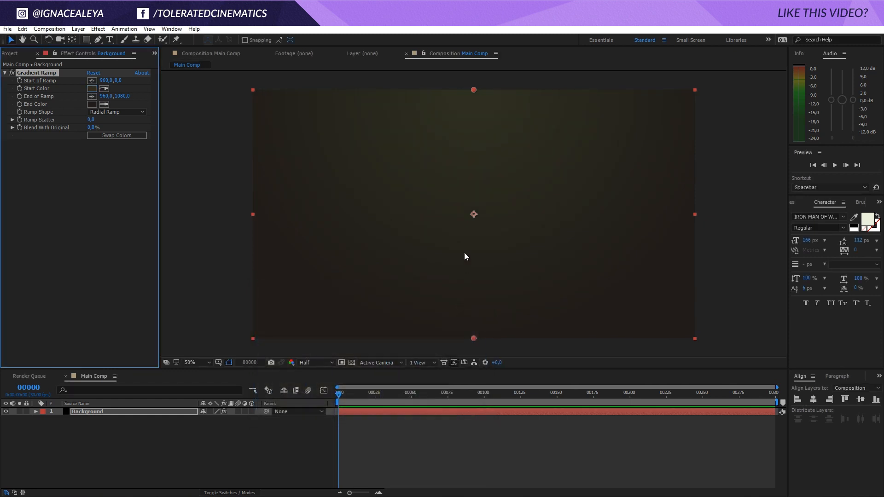
# Step: Retune the End Color toward a saturated dark brown-yellow
pyautogui.click(95, 104)
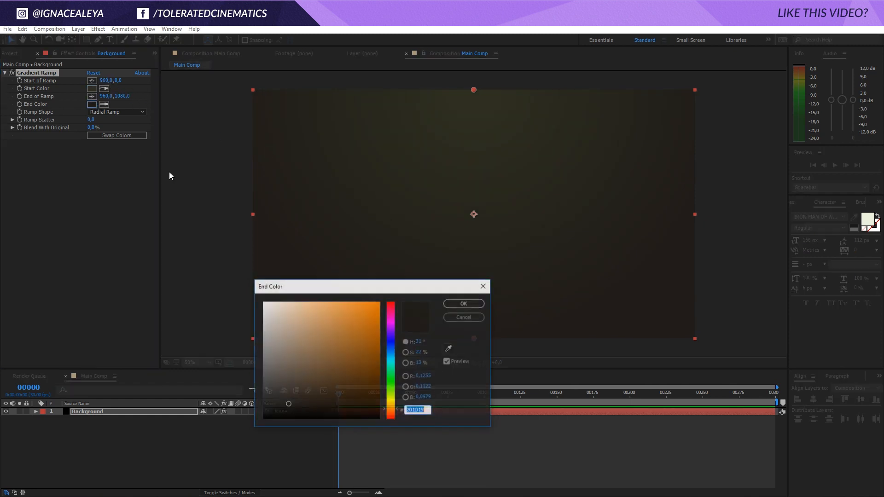
pyautogui.click(391, 398)
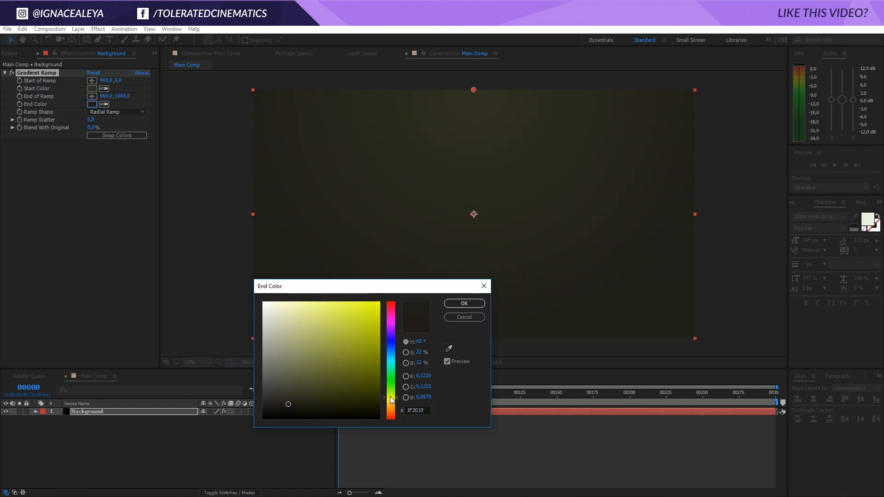
pyautogui.moveTo(325, 408); pyautogui.dragTo(304, 404)
pyautogui.moveTo(391, 396); pyautogui.dragTo(389, 401)
pyautogui.moveTo(328, 407); pyautogui.dragTo(322, 408)
# Step: Place Start of Ramp at the comp centre 960,540 and push End of Ramp below the frame to 960,1583
pyautogui.click(474, 304)
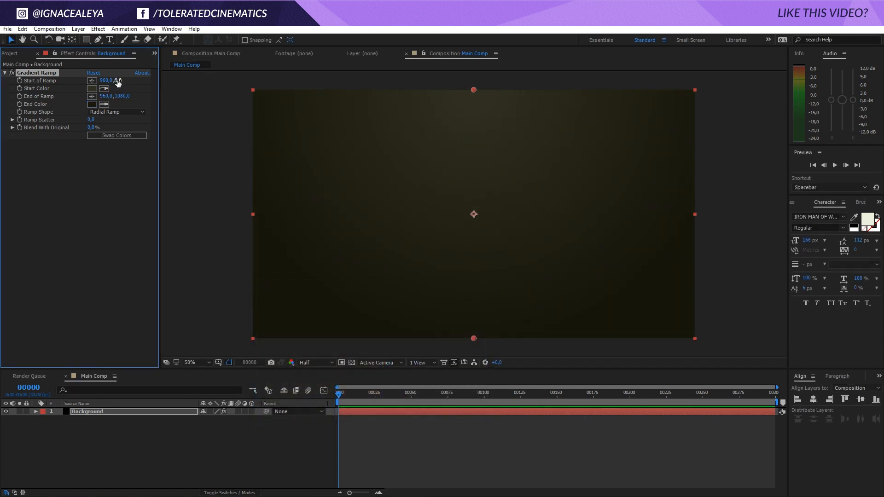
pyautogui.moveTo(117, 82)
pyautogui.mouseDown()
pyautogui.moveTo(359, 78)
pyautogui.moveTo(375, 109)
pyautogui.mouseUp()
pyautogui.moveTo(474, 218); pyautogui.dragTo(473, 215)
pyautogui.moveTo(122, 96); pyautogui.dragTo(309, 104)
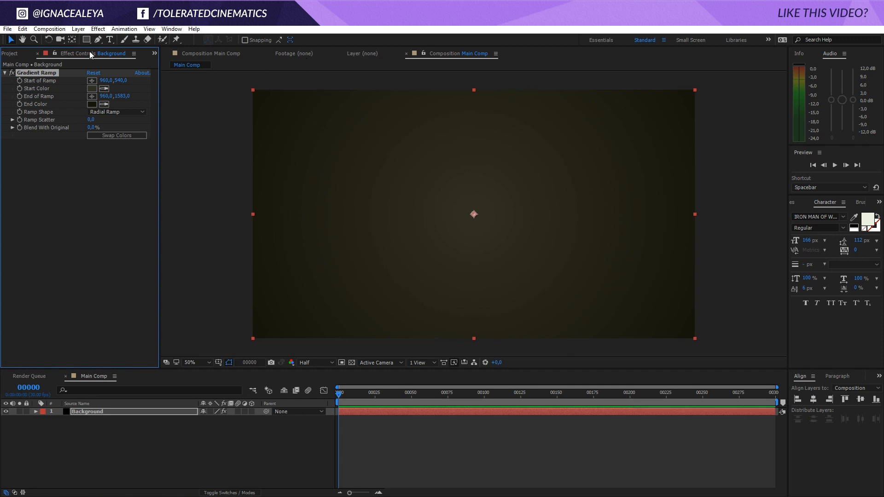
pyautogui.click(10, 55)
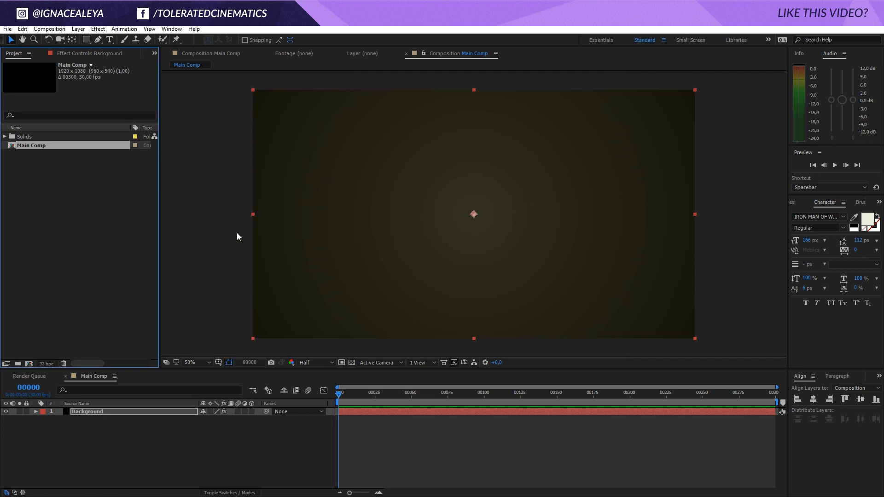
# Step: Add a Noise effect to the Background layer with Amount of Noise set to 1%
pyautogui.click(97, 29)
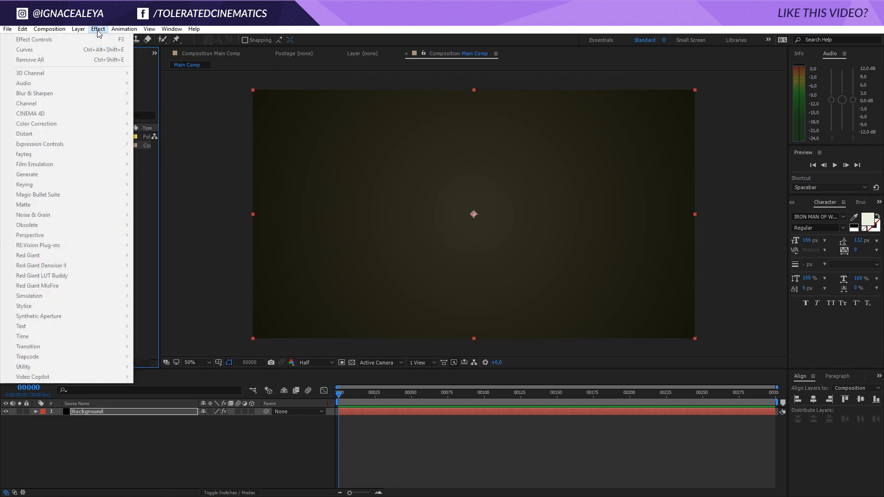
pyautogui.click(146, 409)
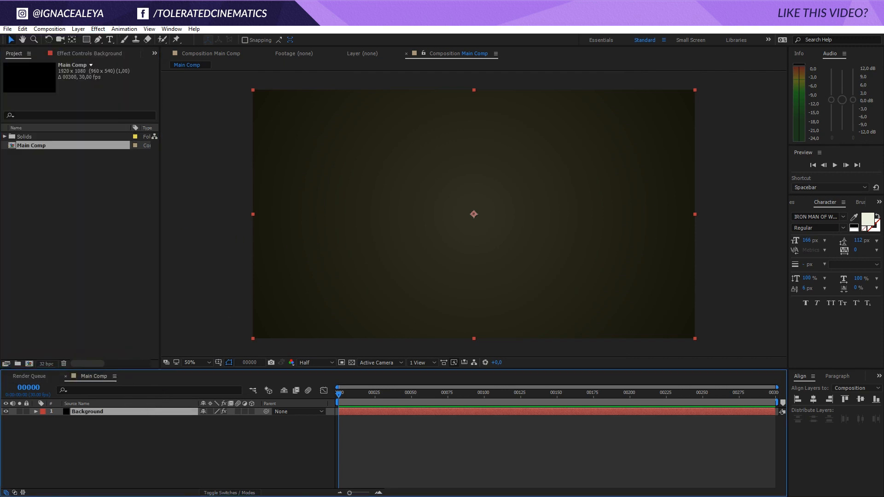
pyautogui.click(97, 29)
pyautogui.moveTo(34, 216)
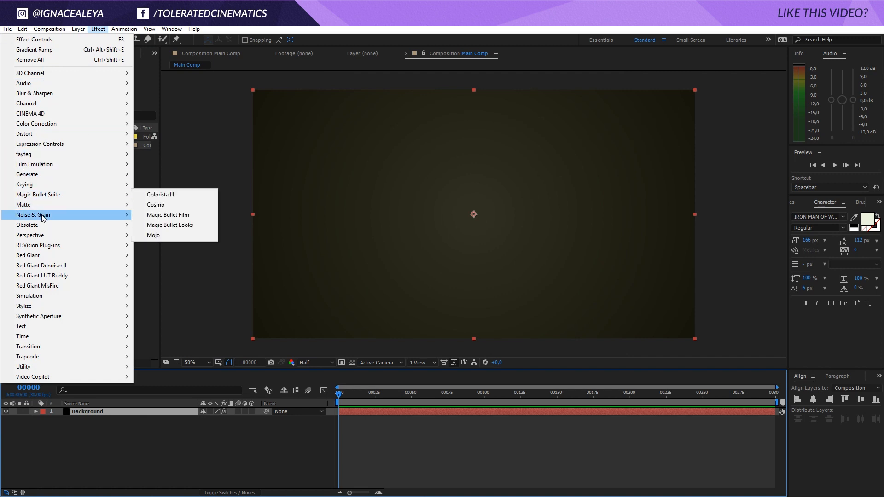
pyautogui.click(163, 269)
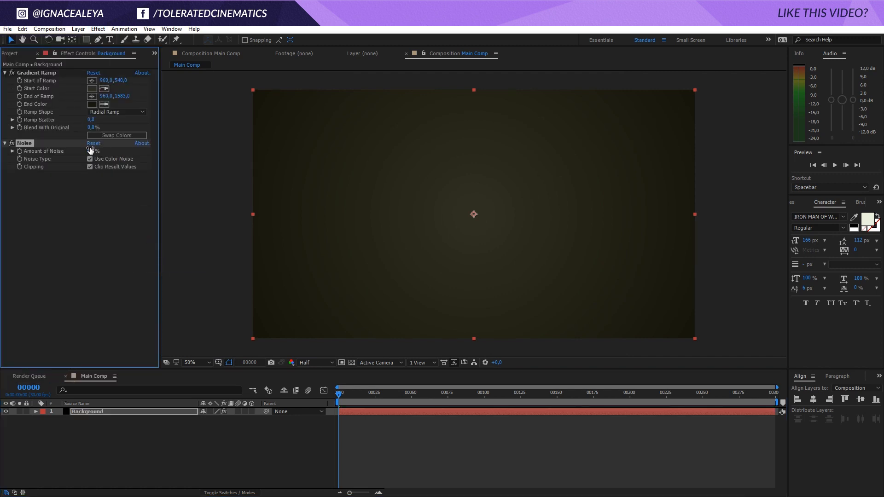
pyautogui.click(90, 150)
pyautogui.write('1')
pyautogui.click(90, 202)
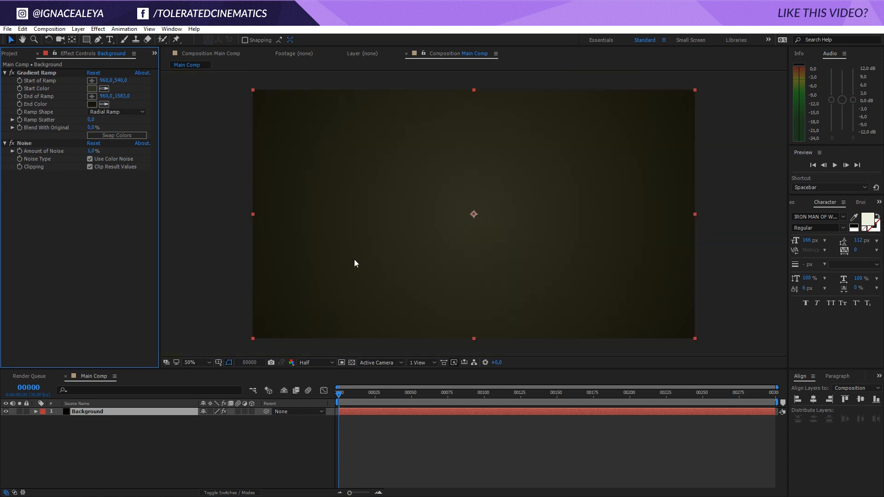
# Step: Create a new text layer in the composition reading WARFARE
pyautogui.click(109, 41)
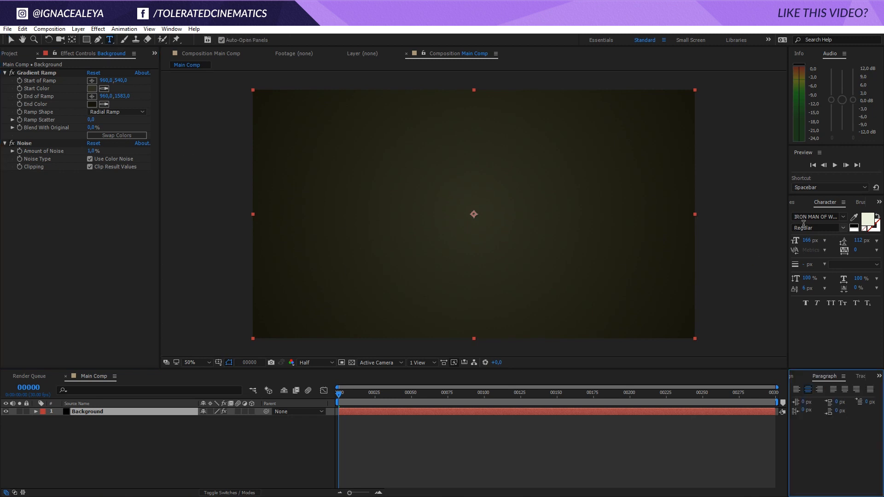
pyautogui.click(827, 216)
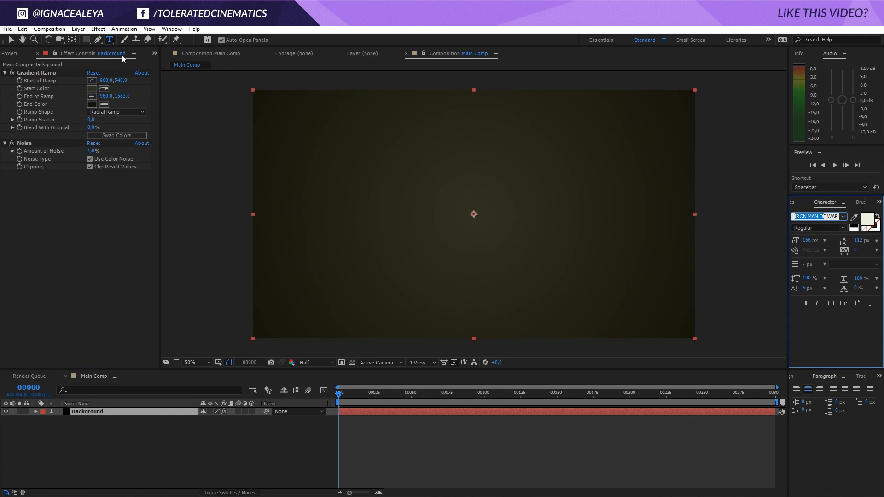
pyautogui.click(109, 42)
pyautogui.click(384, 202)
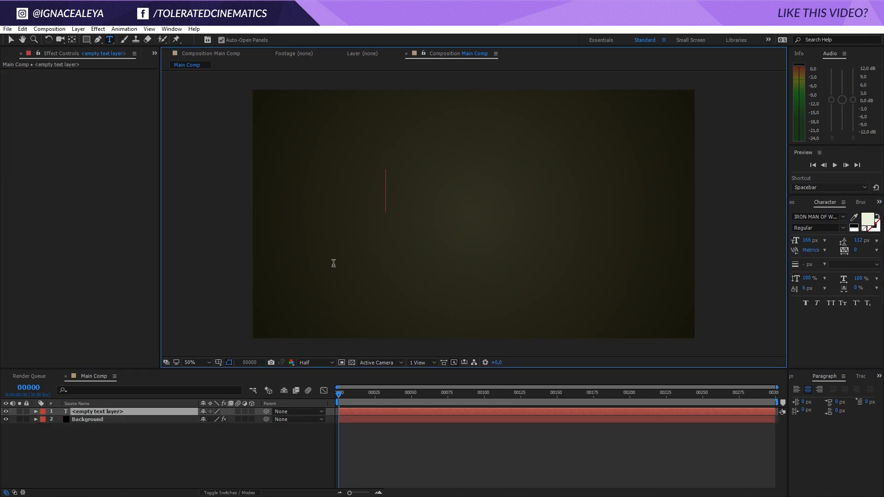
pyautogui.write('WARFARE')
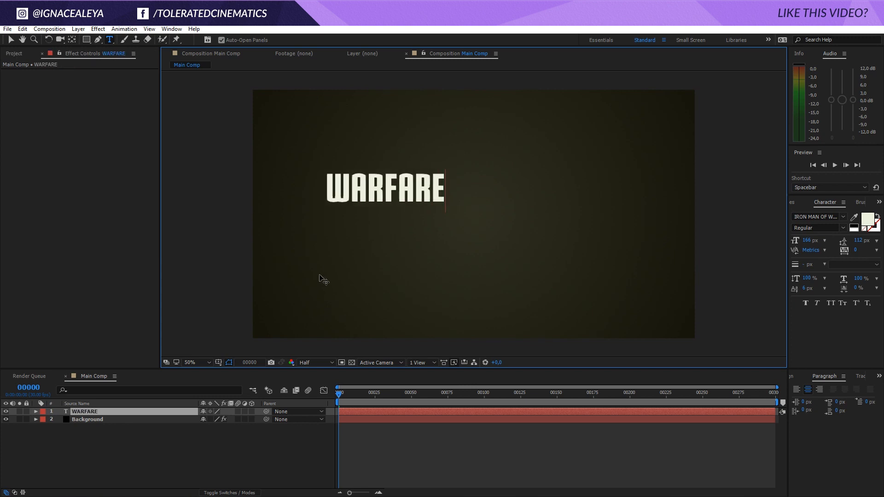
pyautogui.click(10, 40)
# Step: Centre WARFARE horizontally and vertically, enlarge it to 225 px and re-centre it
pyautogui.click(799, 377)
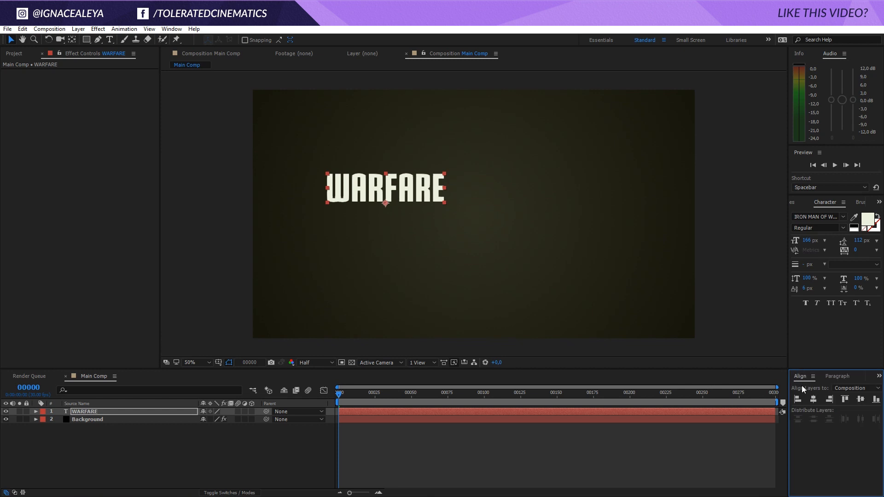
pyautogui.click(813, 400)
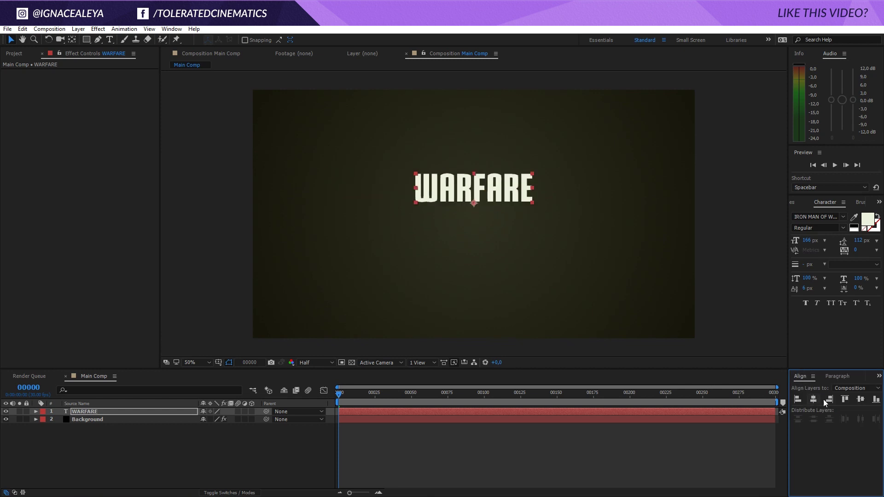
pyautogui.click(860, 400)
pyautogui.moveTo(803, 242); pyautogui.dragTo(826, 254)
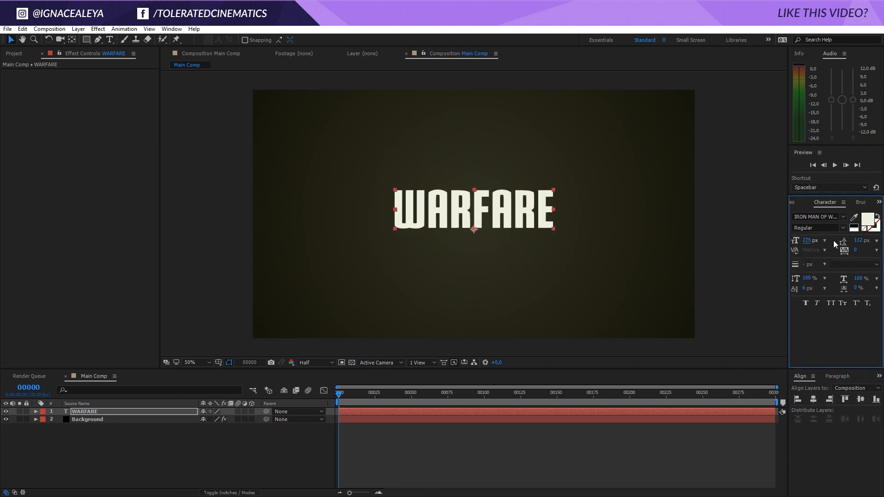
pyautogui.click(814, 401)
pyautogui.click(862, 402)
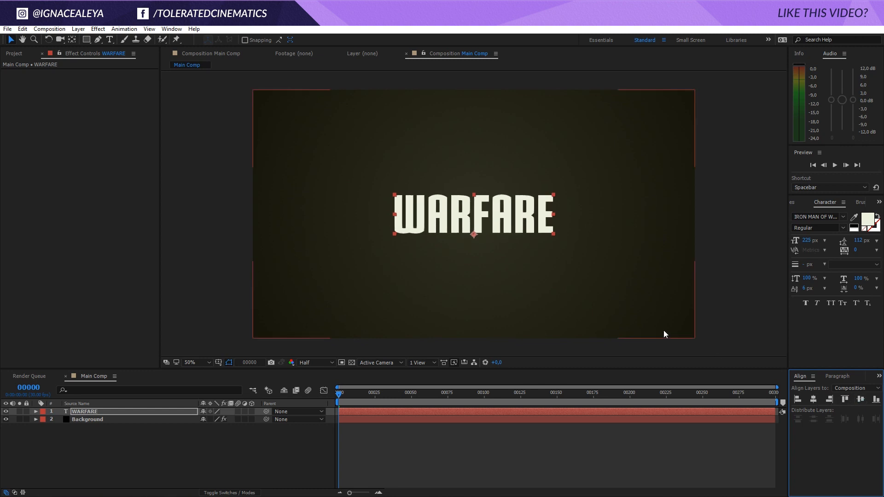
# Step: Apply a Gradient Overlay layer style to WARFARE and bring up its gradient editor
pyautogui.click(78, 29)
pyautogui.moveTo(30, 262)
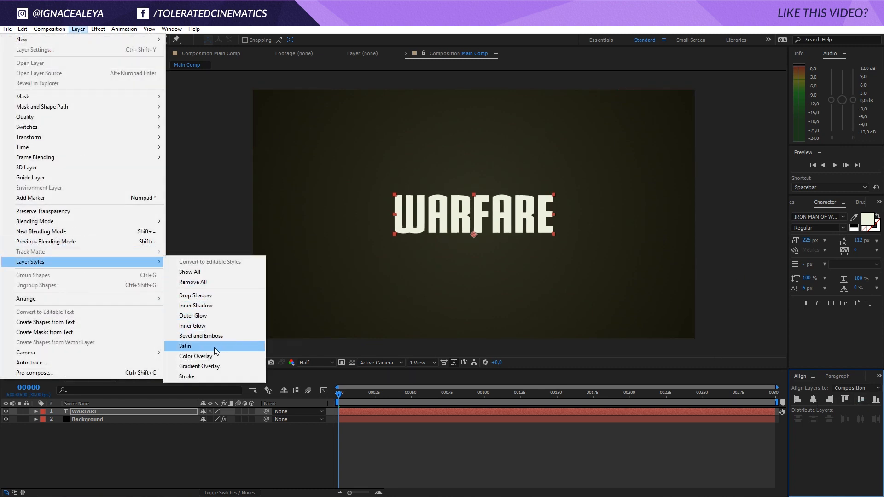
pyautogui.click(205, 366)
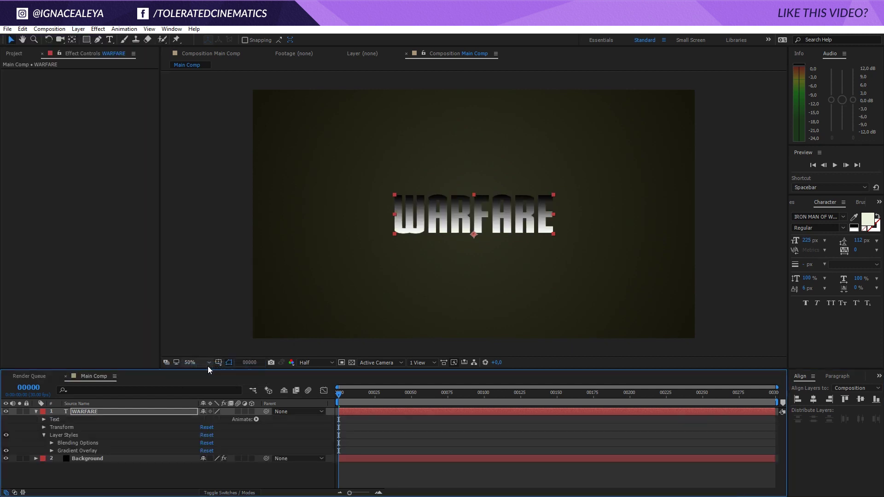
pyautogui.click(51, 452)
pyautogui.click(216, 435)
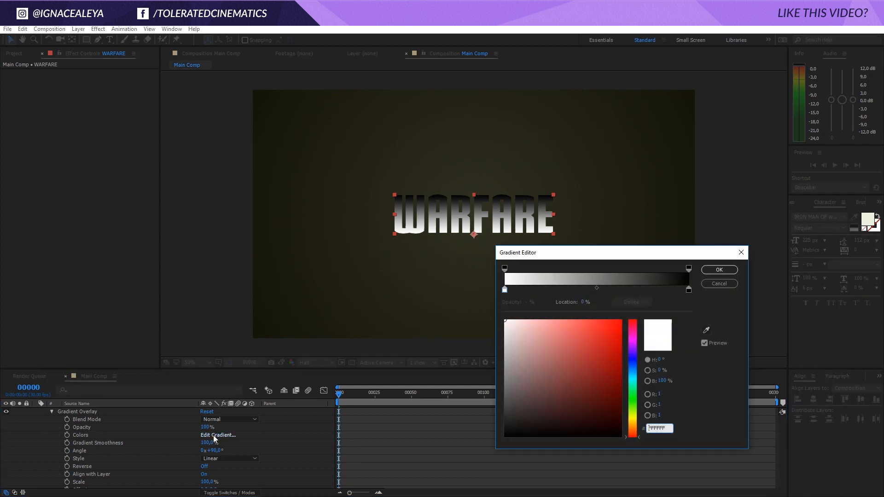
# Step: Set the gradient's starting stop to pale greenish white E1ECD7
pyautogui.click(504, 290)
pyautogui.click(514, 326)
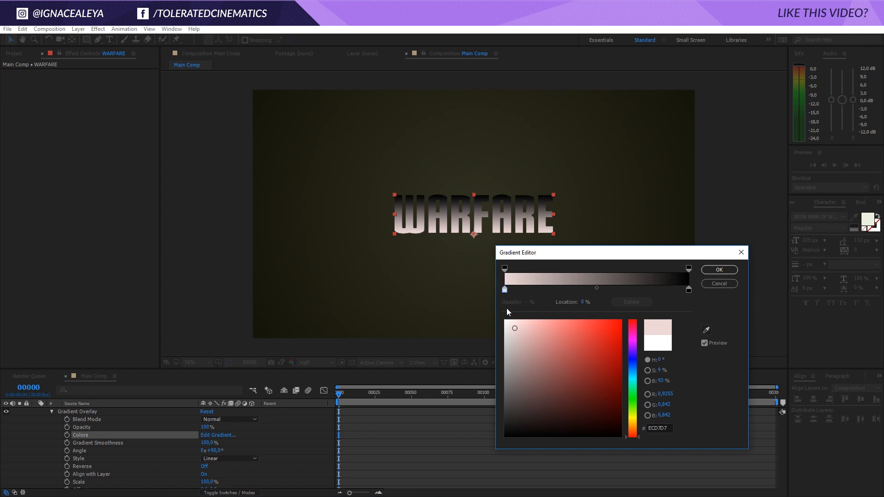
pyautogui.click(630, 407)
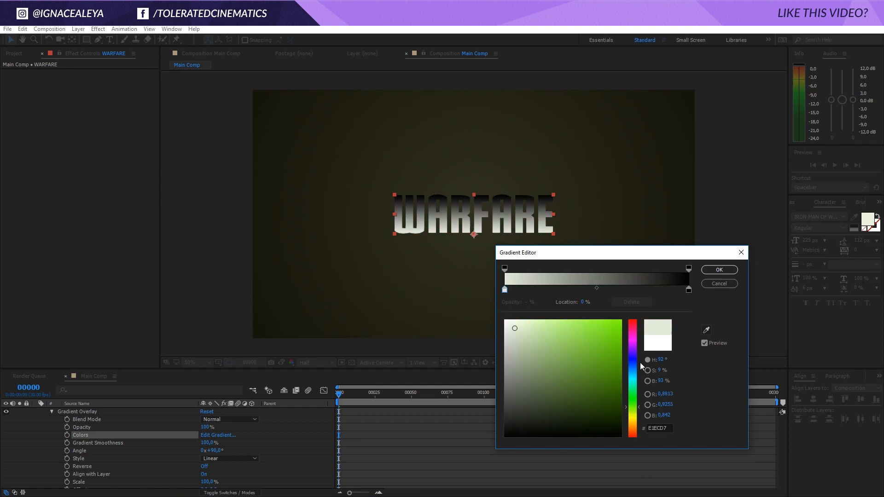
# Step: Set the gradient's ending stop to dark olive 5D644B
pyautogui.click(689, 290)
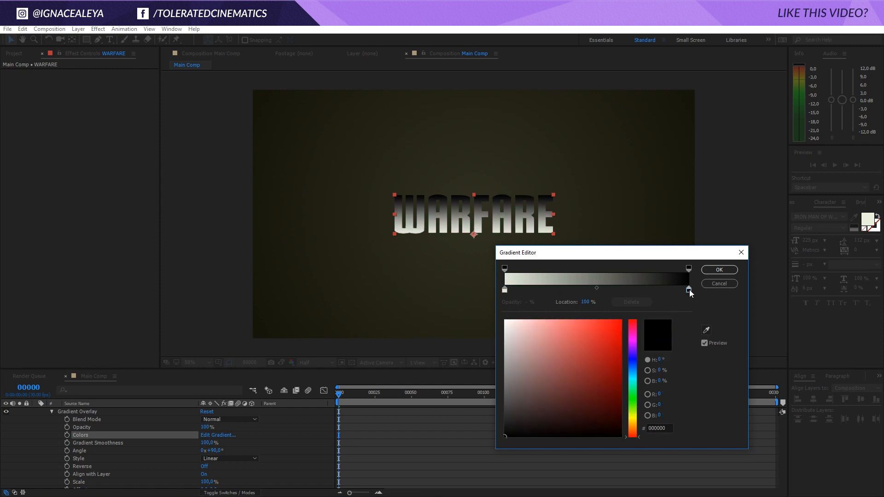
pyautogui.click(570, 402)
pyautogui.click(532, 404)
pyautogui.moveTo(633, 405); pyautogui.dragTo(637, 415)
pyautogui.click(534, 392)
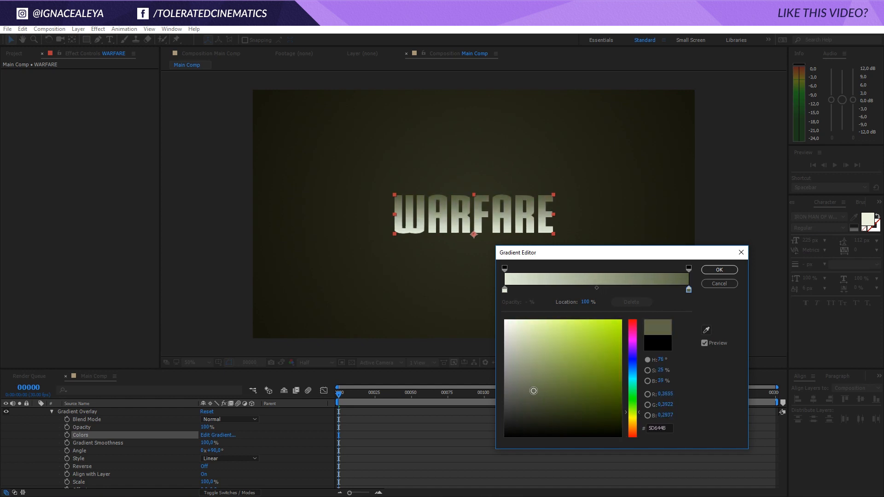
# Step: Confirm the gradient colours and duplicate the WARFARE layer with Ctrl+D
pyautogui.click(720, 270)
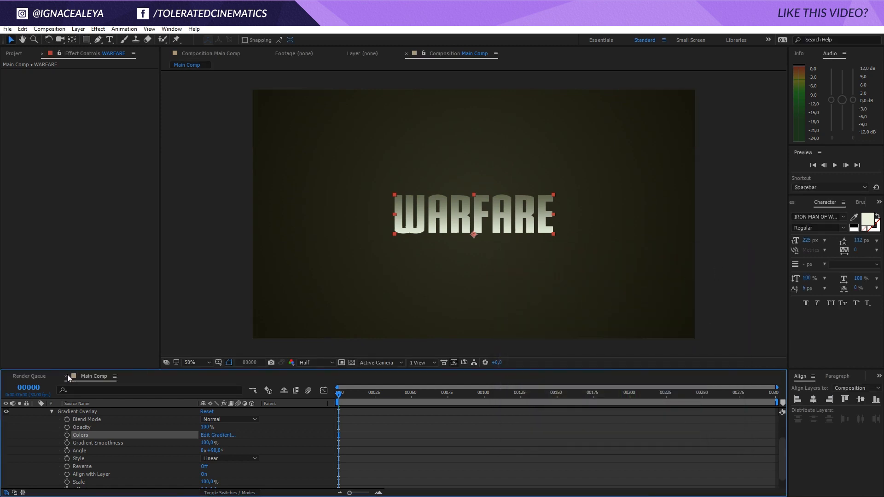
pyautogui.scroll(2, 47, 417)
pyautogui.click(35, 412)
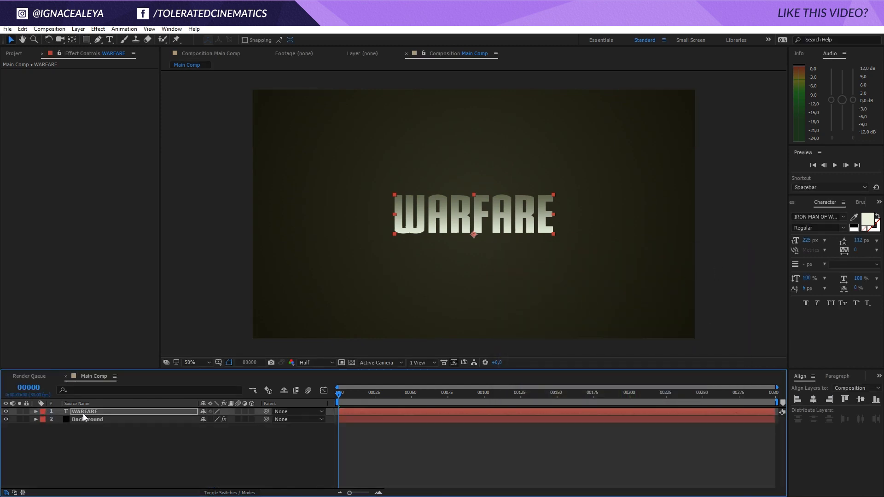
pyautogui.press('Return')
pyautogui.hotkey('ctrl', 'd')
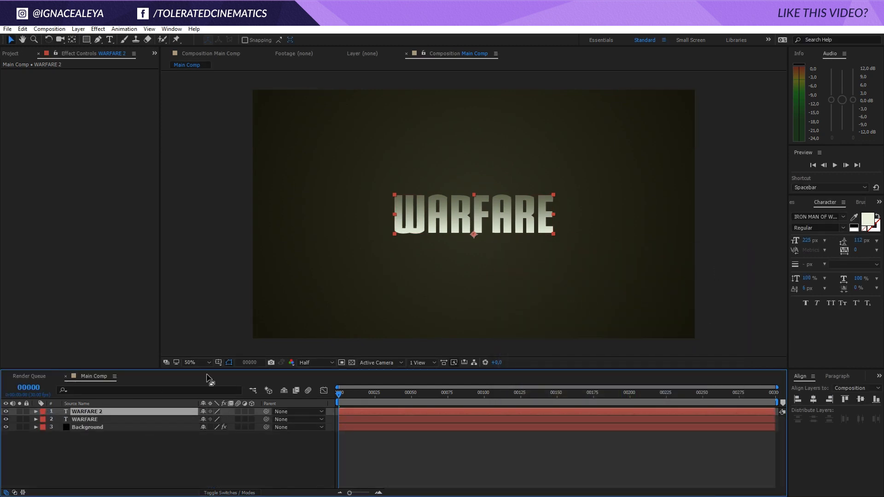
# Step: Make the WARFARE 2 copy outline-only with no fill and a 2 px stroke width
pyautogui.click(878, 217)
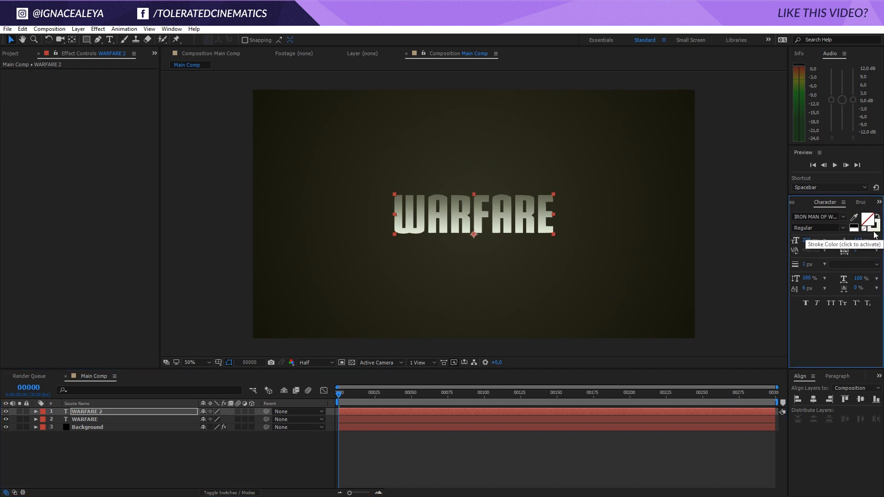
pyautogui.click(806, 265)
pyautogui.write('2')
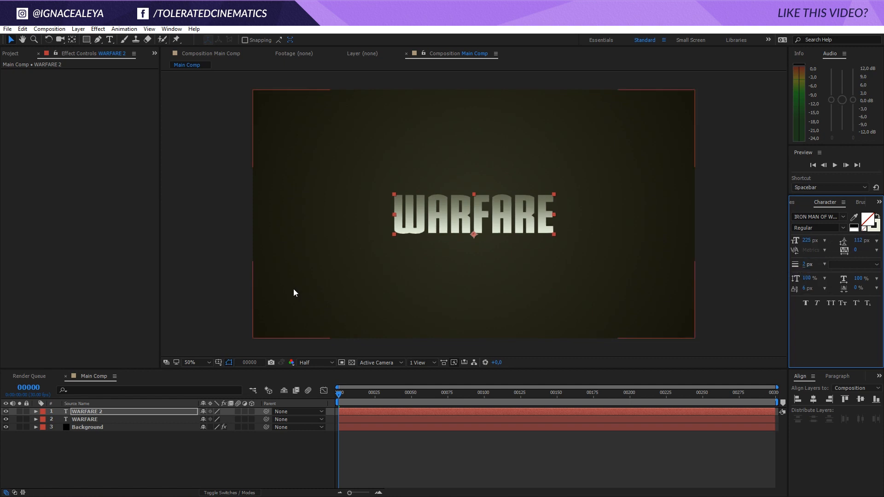
pyautogui.press('/')
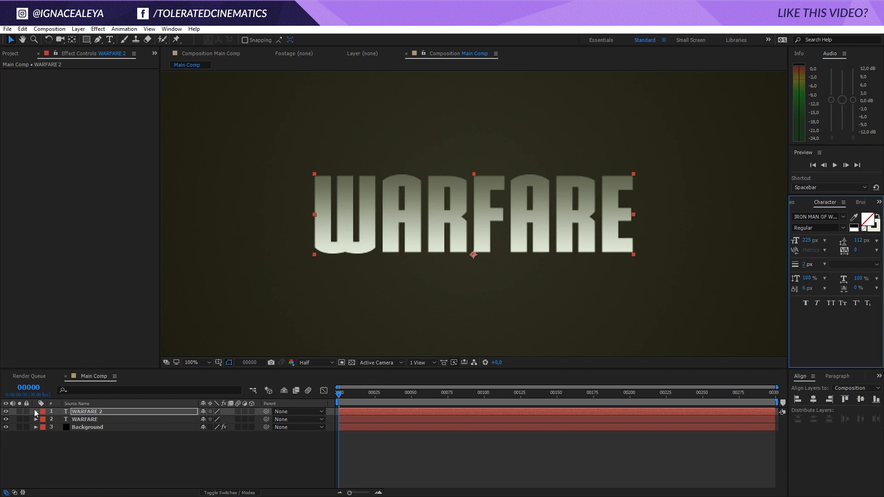
# Step: Reveal WARFARE 2's Gradient Overlay style and bring up its gradient editor
pyautogui.click(35, 412)
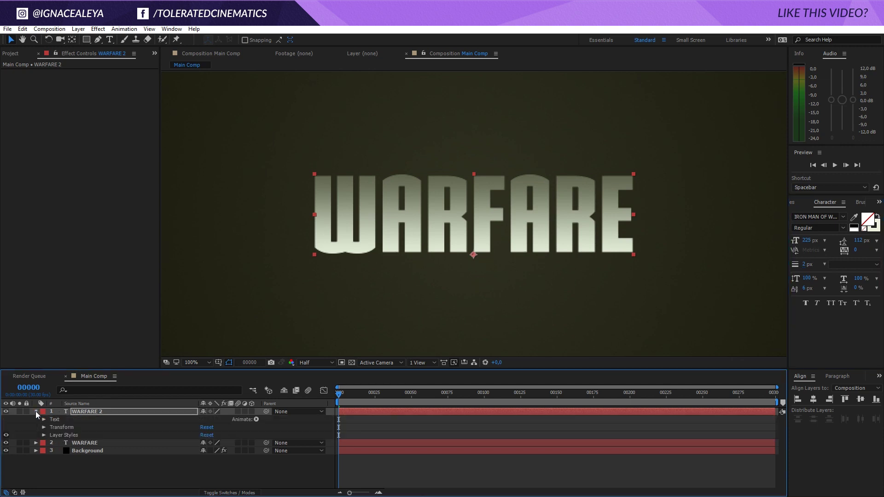
pyautogui.click(45, 435)
pyautogui.click(51, 450)
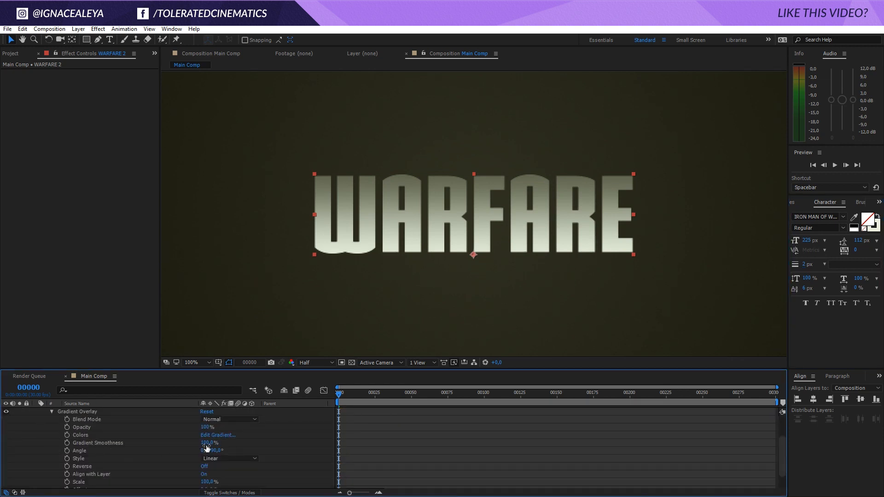
pyautogui.click(218, 435)
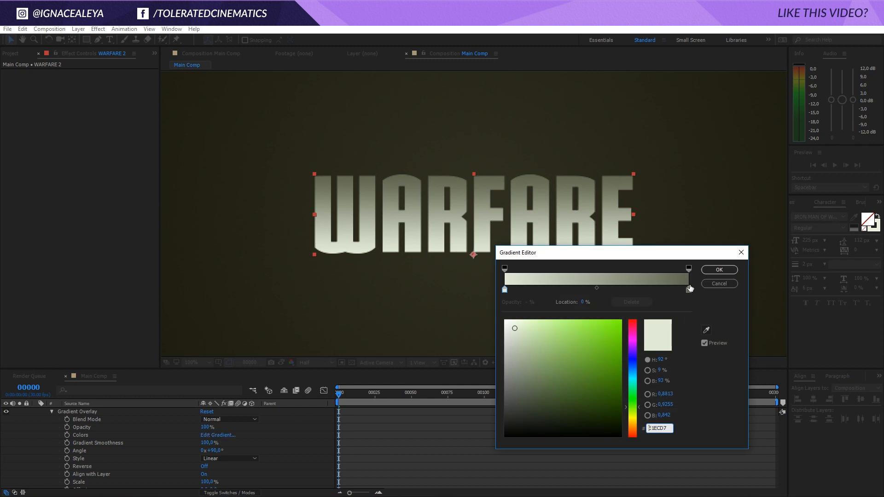
# Step: Set the copy's gradient stops to dark olive 454A40 and a light sage, then confirm
pyautogui.click(503, 291)
pyautogui.click(521, 402)
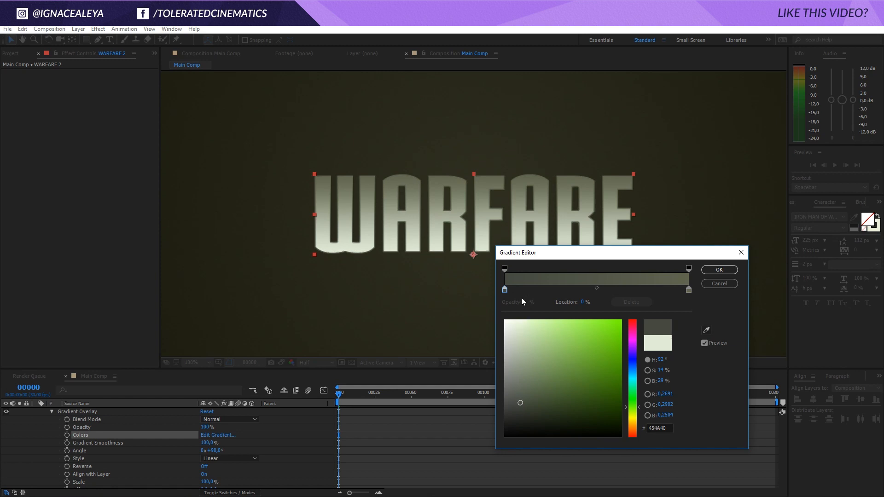
pyautogui.moveTo(543, 253); pyautogui.dragTo(598, 260)
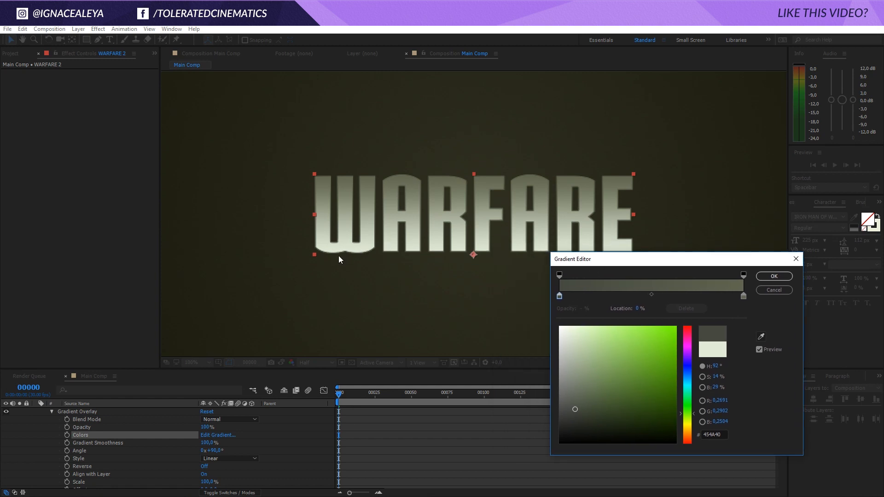
pyautogui.click(744, 296)
pyautogui.click(571, 346)
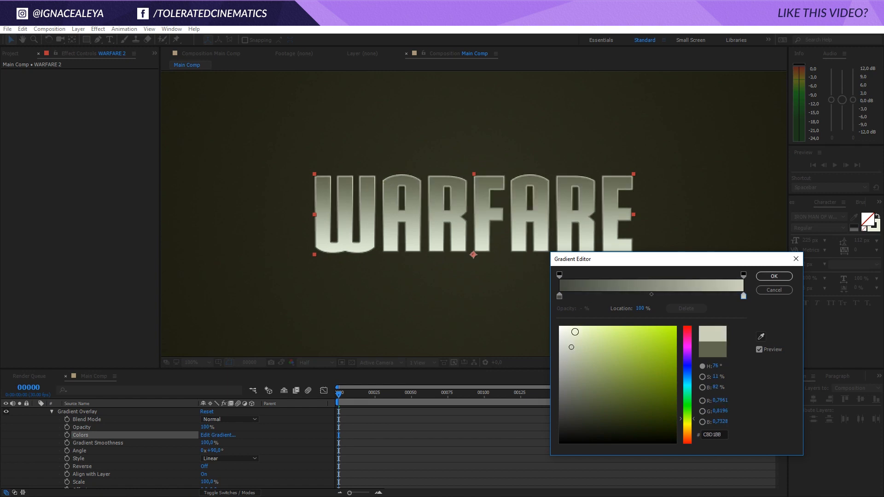
pyautogui.moveTo(571, 346); pyautogui.dragTo(585, 352)
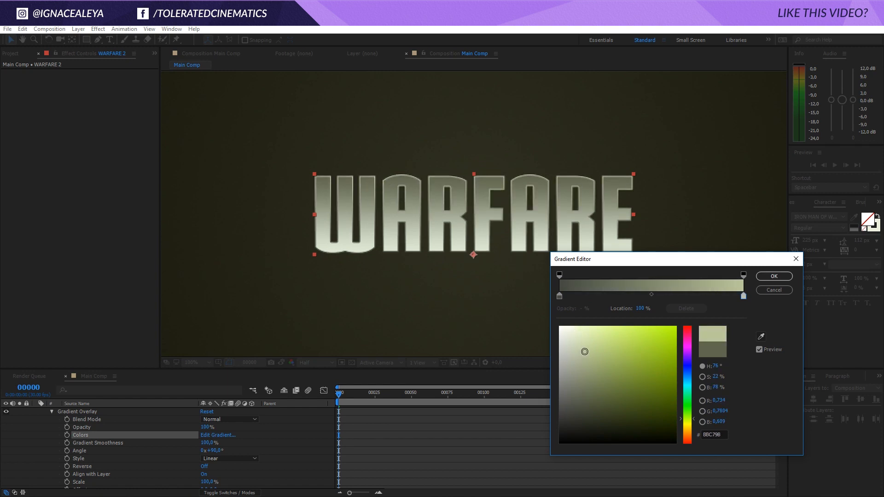
pyautogui.click(773, 278)
pyautogui.scroll(-2, 547, 278)
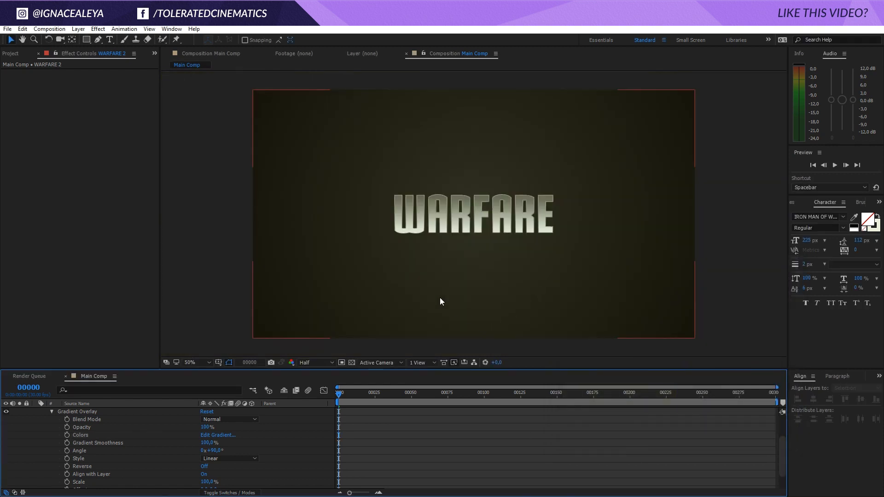
pyautogui.scroll(-2, 349, 266)
pyautogui.scroll(2, 349, 266)
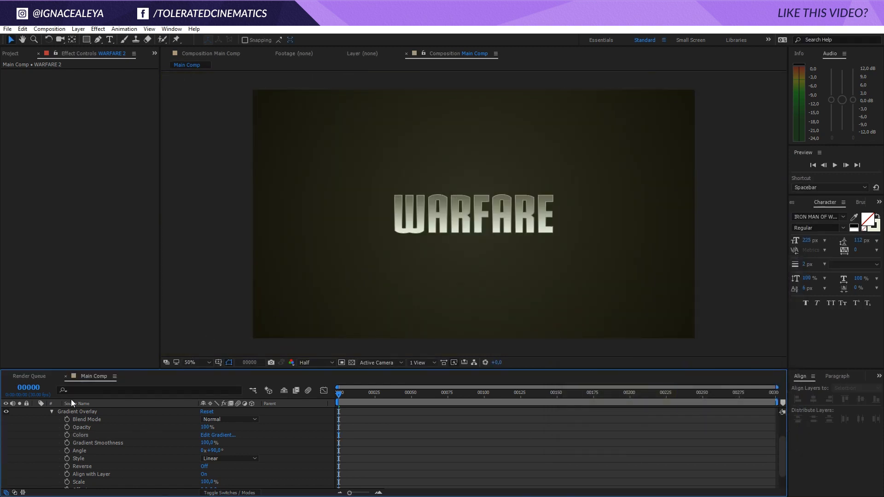
pyautogui.scroll(2, 61, 435)
# Step: Pre-compose the WARFARE 2 and WARFARE layers into a single layer named Title
pyautogui.click(37, 412)
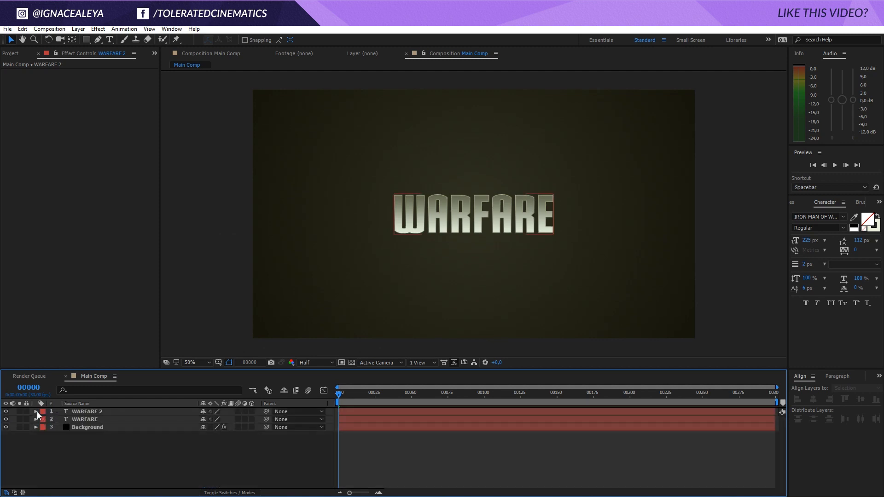
pyautogui.click(81, 413)
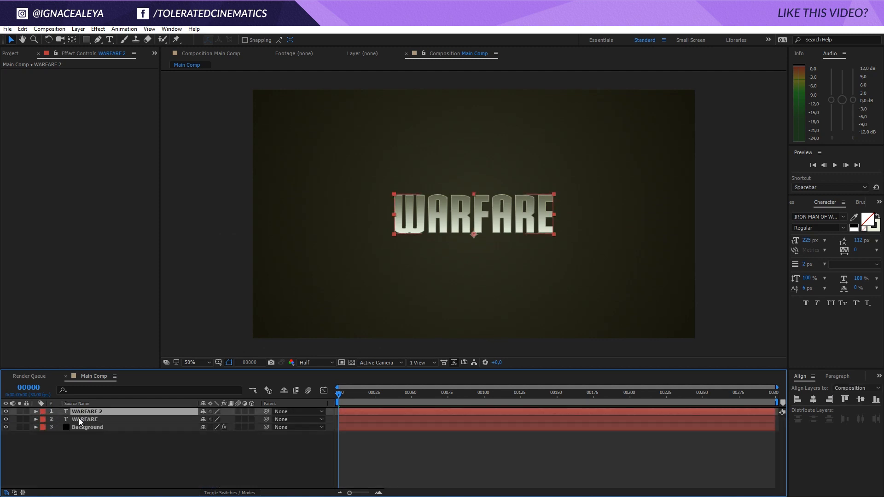
pyautogui.keyDown('shift'); pyautogui.click(81, 418); pyautogui.keyUp('shift')
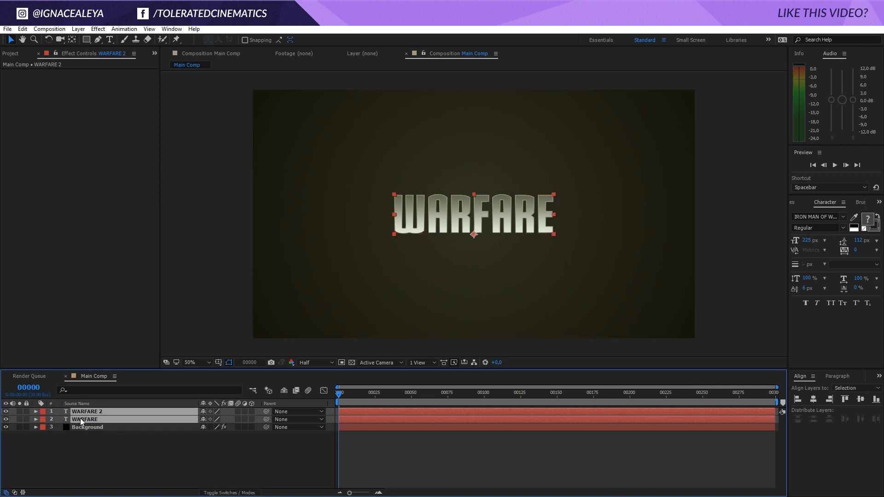
pyautogui.click(78, 29)
pyautogui.click(75, 374)
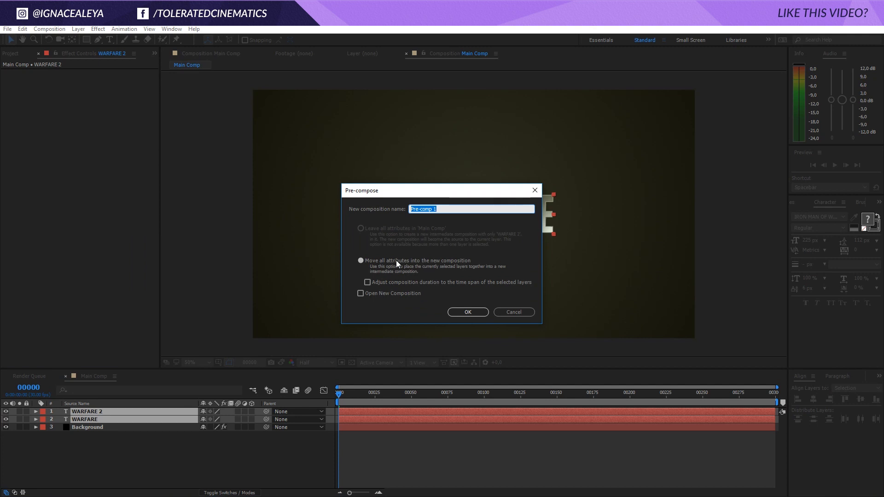
pyautogui.write('Title')
pyautogui.click(467, 313)
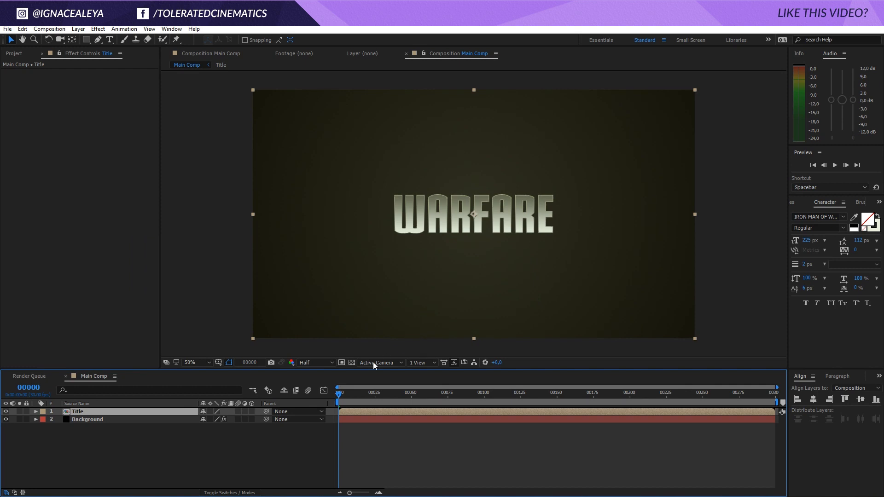
# Step: Set a Position keyframe on the Title layer at frame 0 and enable its 3D Layer switch
pyautogui.press('p')
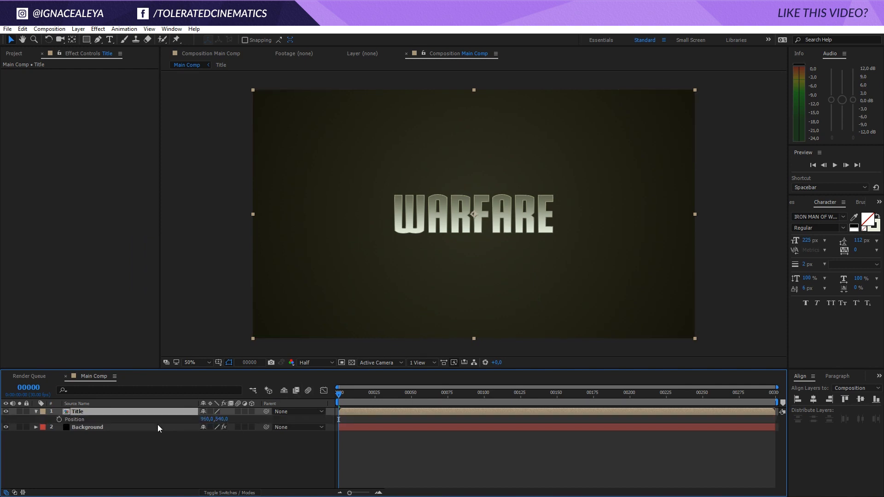
pyautogui.click(59, 420)
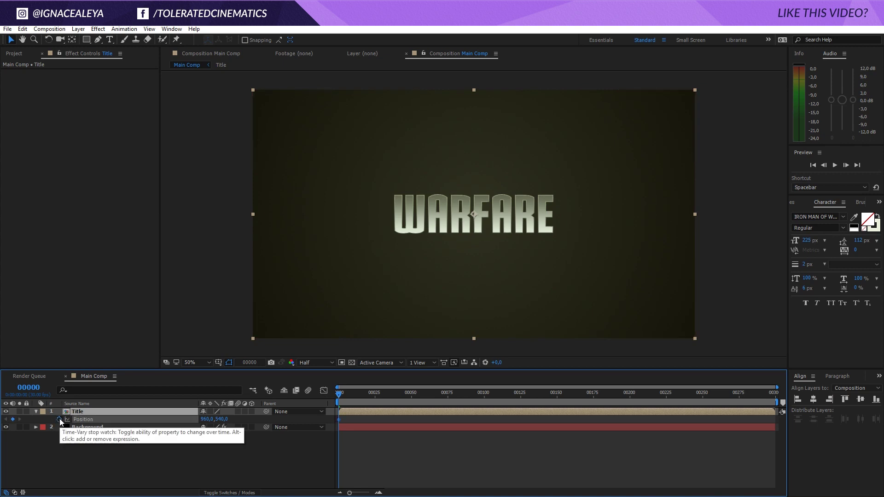
pyautogui.click(227, 420)
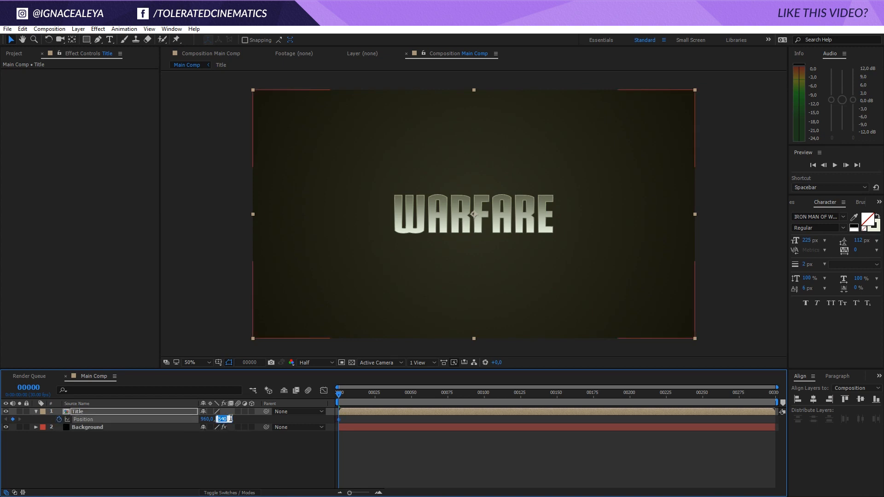
pyautogui.press('Return')
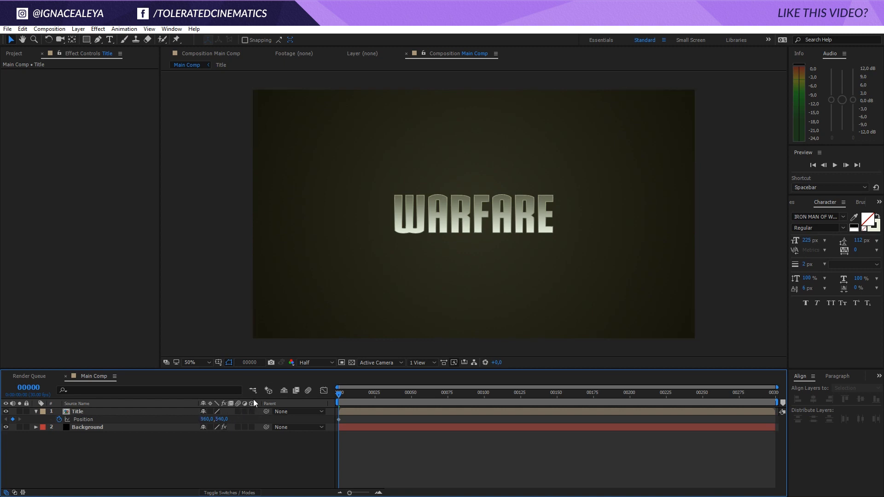
pyautogui.click(252, 411)
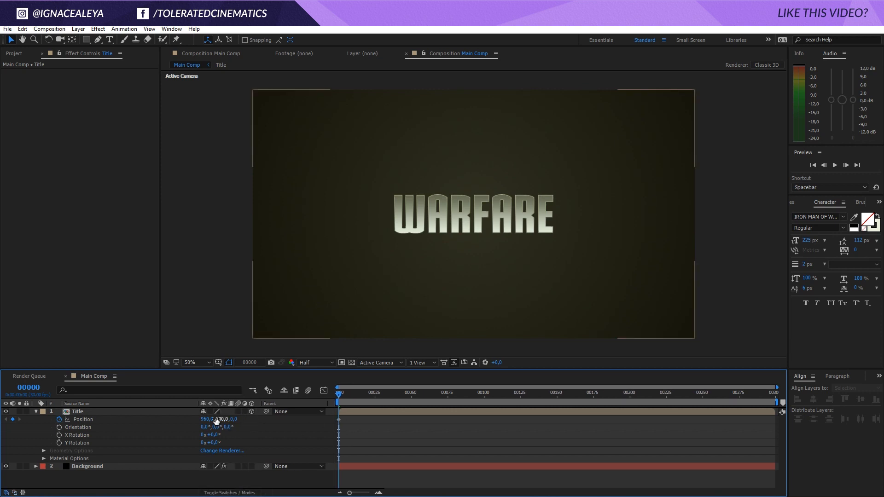
# Step: Set the Title's Z position at frame 0 to -2791, deep toward the camera
pyautogui.click(232, 420)
pyautogui.write('-542')
pyautogui.press('Return')
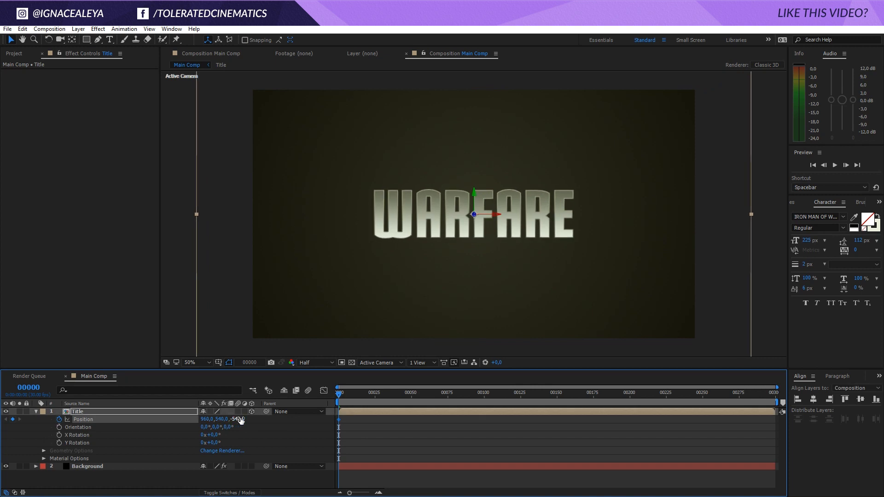
pyautogui.moveTo(238, 420); pyautogui.dragTo(179, 435)
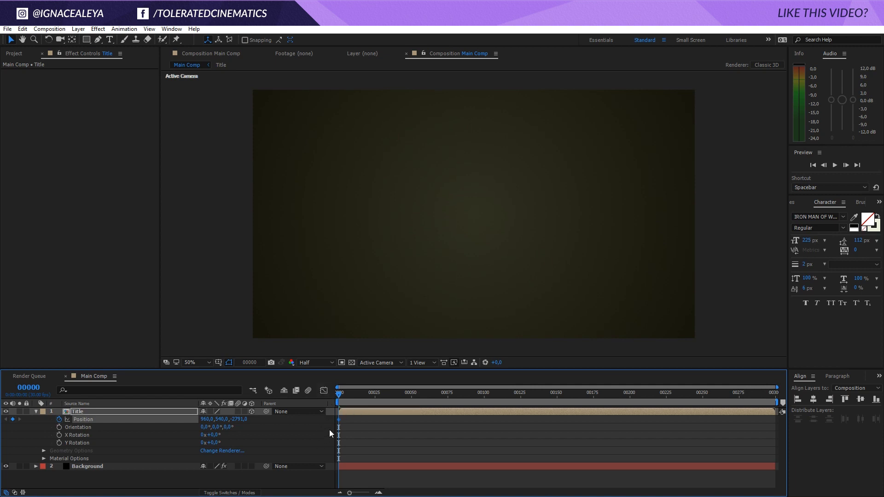
# Step: Move about 13 frames forward and keyframe Z position 0 as the title's resting depth
pyautogui.hotkey('shift', 'pagedown')
pyautogui.press('pagedown')
pyautogui.press('pagedown')
pyautogui.press('pagedown')
pyautogui.click(243, 419)
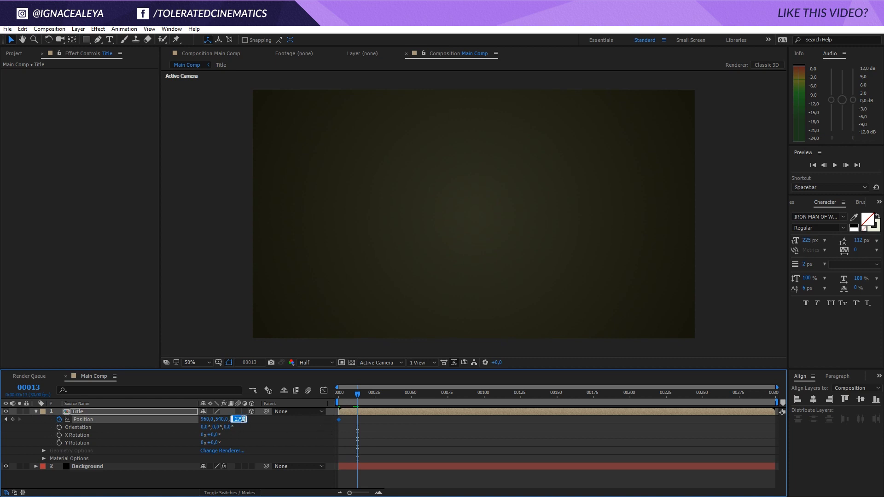
pyautogui.write('0')
pyautogui.press('Return')
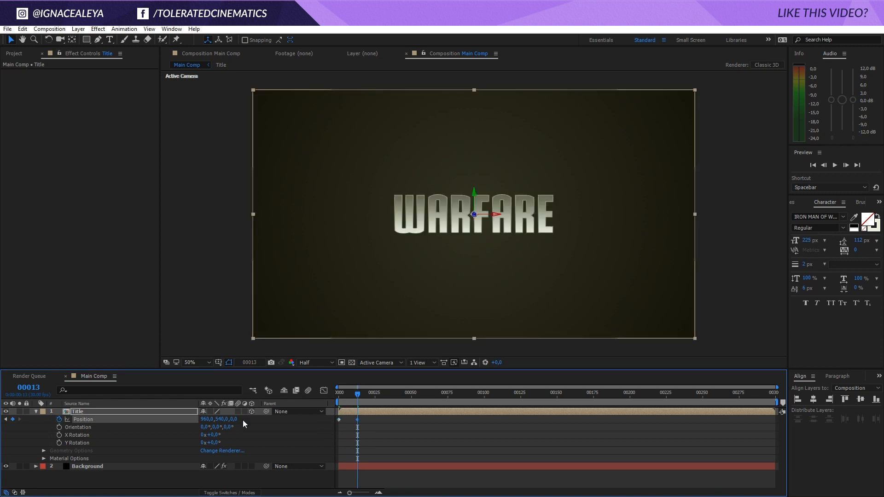
pyautogui.moveTo(368, 398)
pyautogui.mouseDown()
pyautogui.moveTo(329, 402)
pyautogui.moveTo(358, 401)
pyautogui.mouseUp()
# Step: Enable Motion Blur on the Title layer and preview the blurred fly-in
pyautogui.click(308, 390)
pyautogui.moveTo(359, 396); pyautogui.dragTo(334, 397)
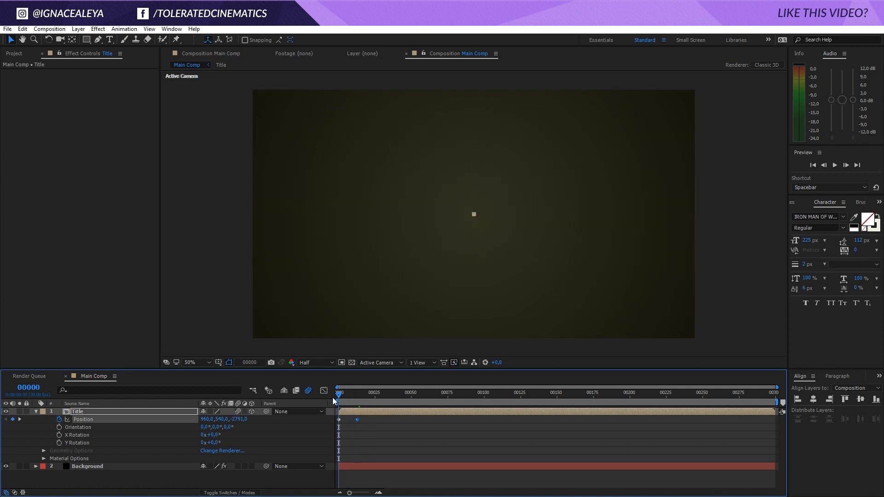
pyautogui.press('space')
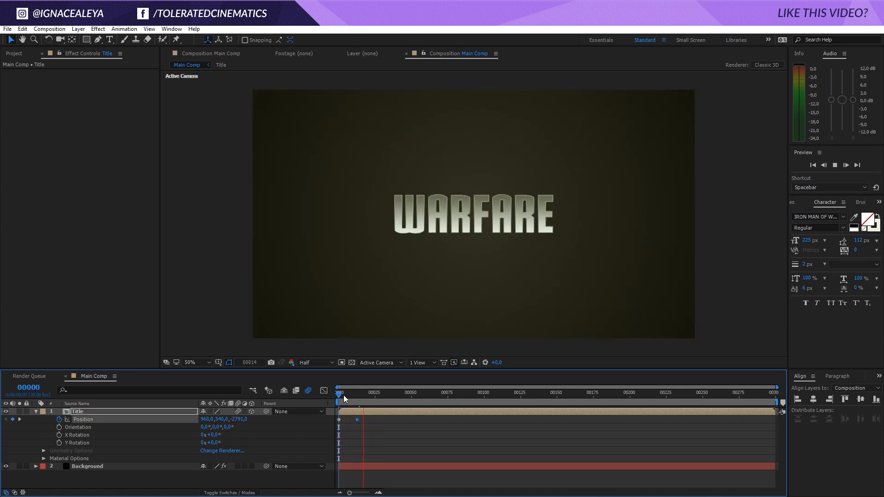
pyautogui.click(352, 397)
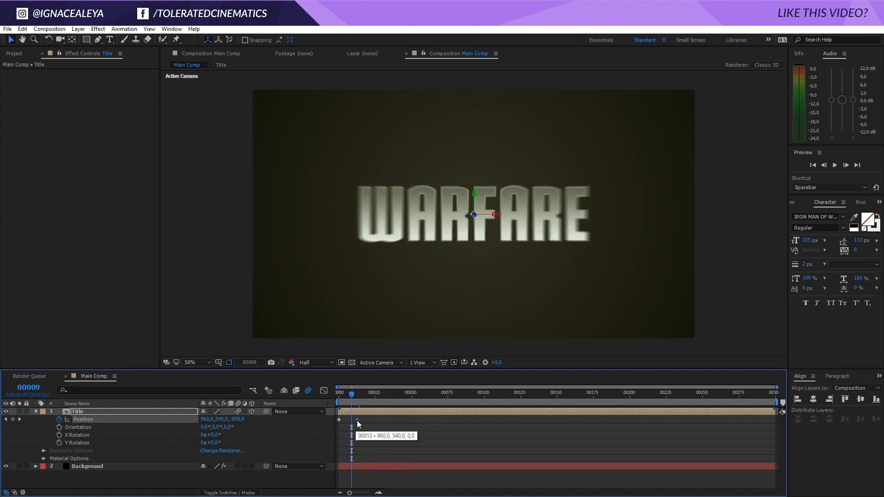
# Step: Drag the resting keyframe to frame 9 for a faster slam-in and replay the preview
pyautogui.moveTo(357, 421); pyautogui.dragTo(349, 425)
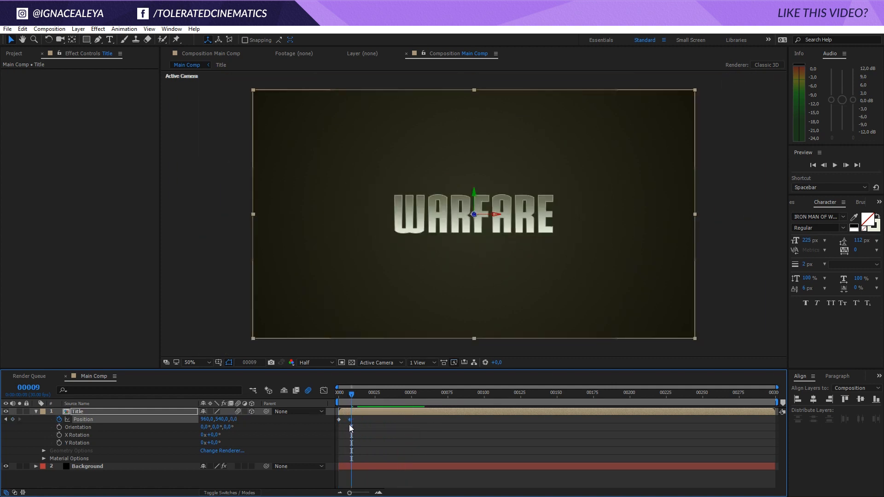
pyautogui.press('space')
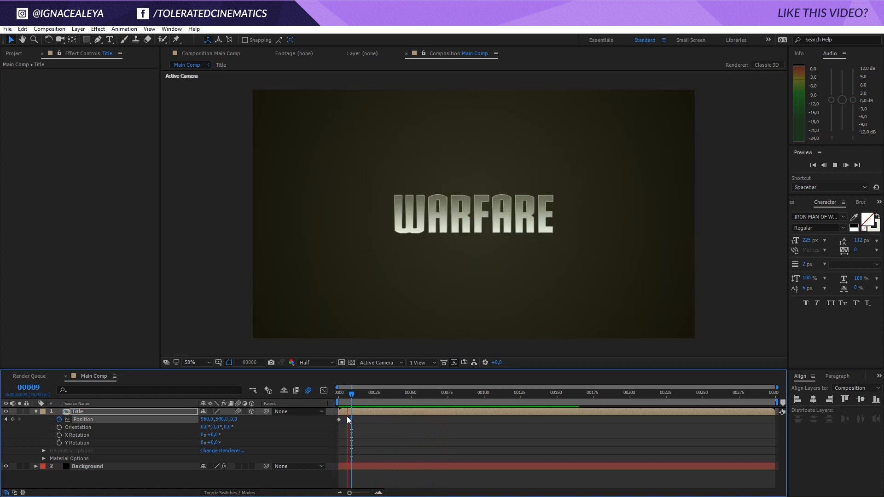
pyautogui.press('space')
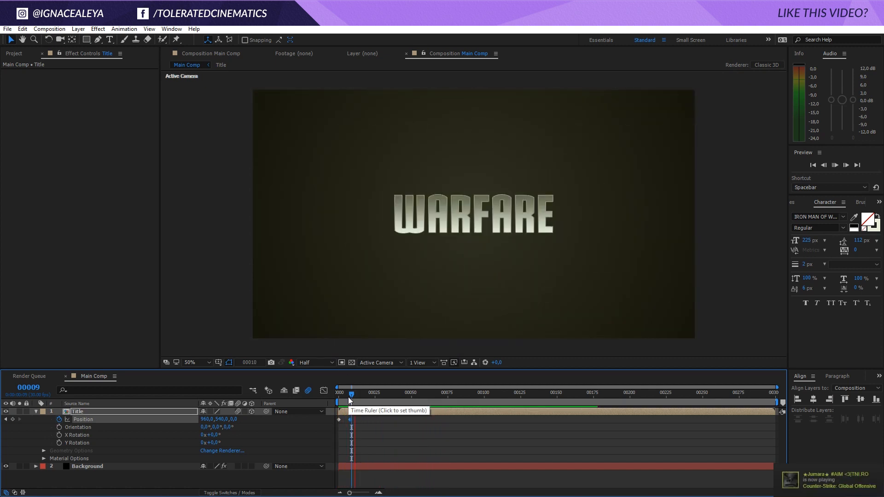
pyautogui.click(349, 397)
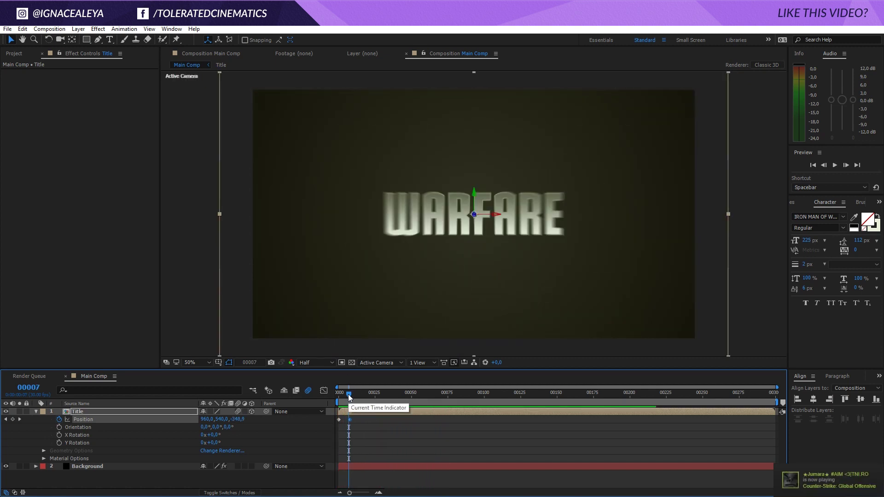
# Step: Add a new adjustment layer and rename it 'Shake'
pyautogui.rightClick(125, 476)
pyautogui.moveTo(181, 388)
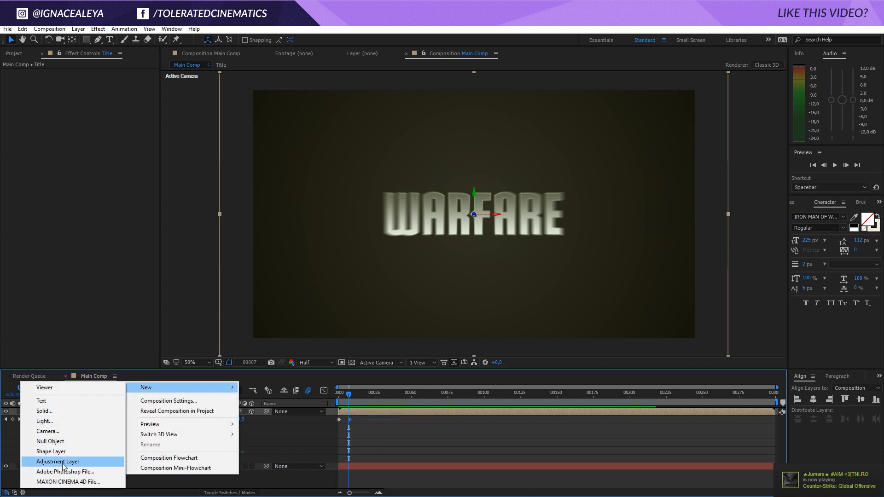
pyautogui.click(63, 468)
pyautogui.press('Return')
pyautogui.write('Shake')
pyautogui.press('Return')
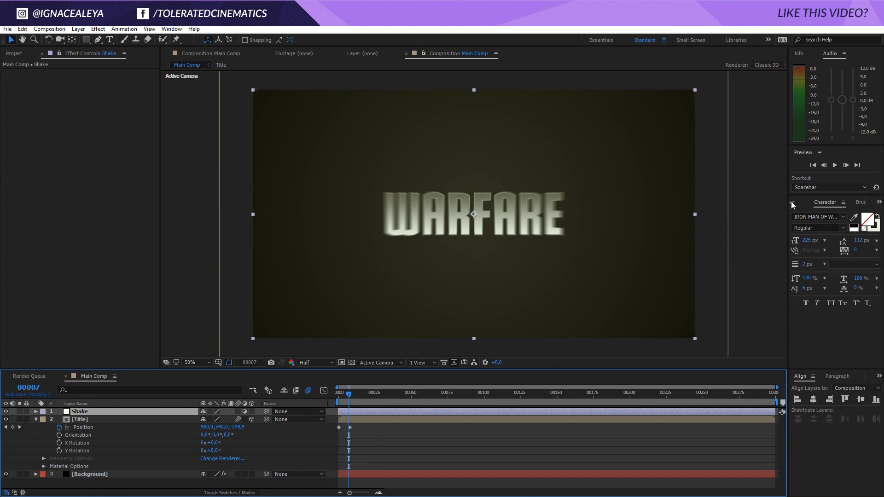
# Step: Find the saved Wiggle Preset in Effects & Presets and apply it to the Shake layer
pyautogui.click(796, 205)
pyautogui.click(799, 204)
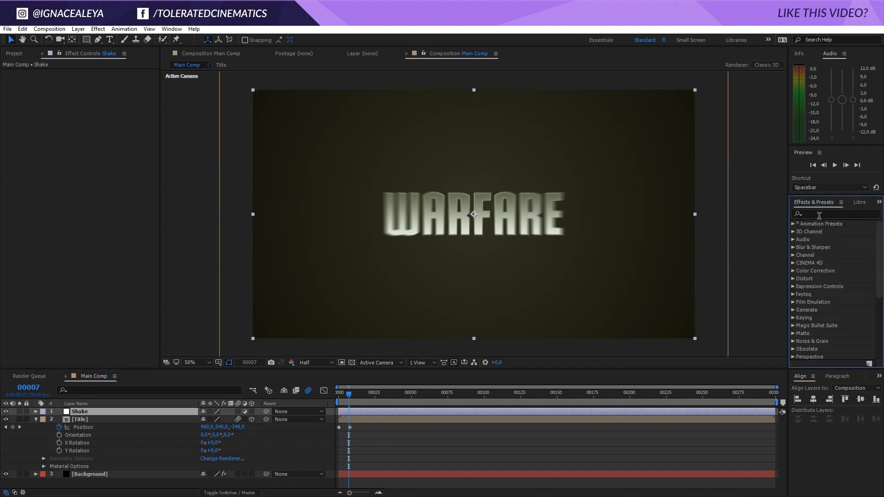
pyautogui.click(815, 212)
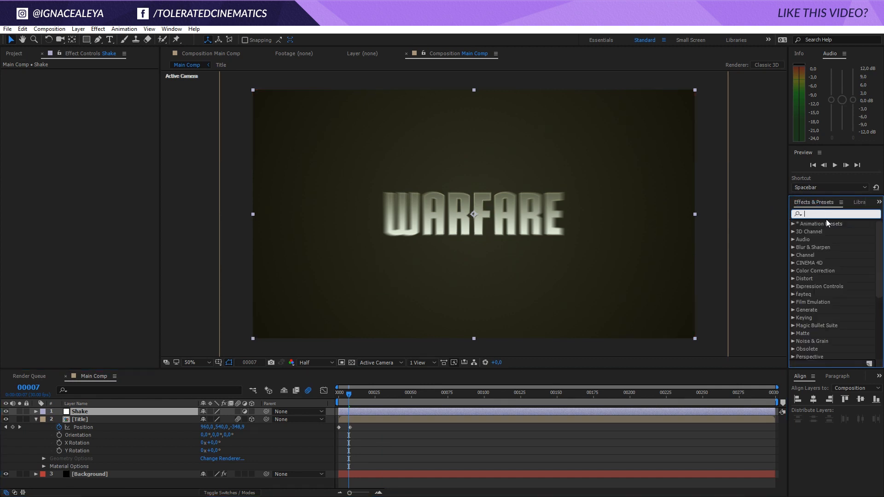
pyautogui.write('wiggle')
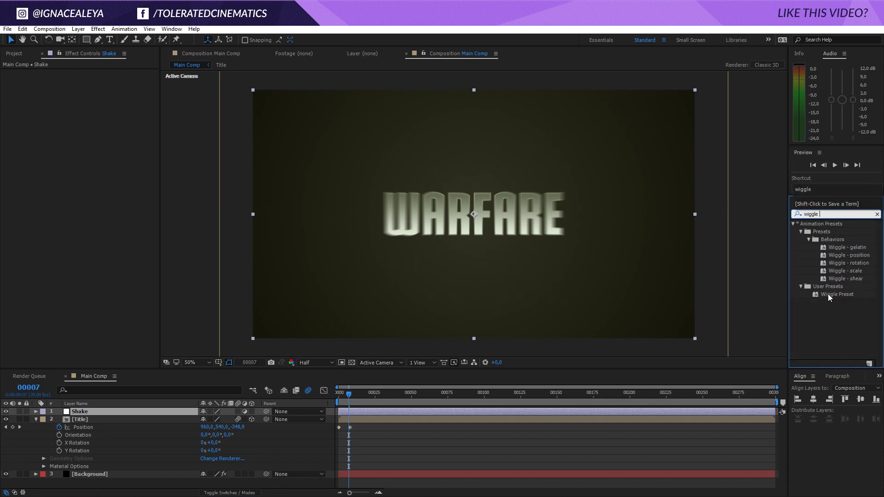
pyautogui.moveTo(828, 297); pyautogui.dragTo(354, 414)
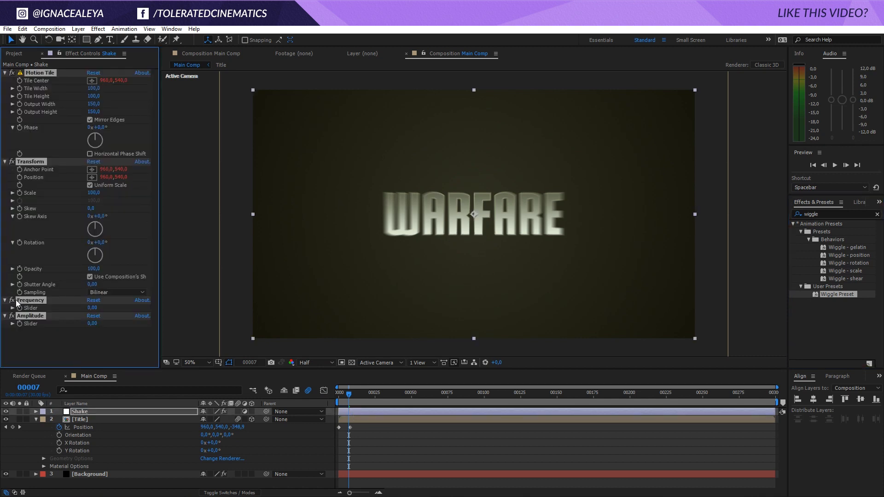
# Step: At frame 8 set the Shake layer's Frequency and Amplitude sliders to 15
pyautogui.click(21, 316)
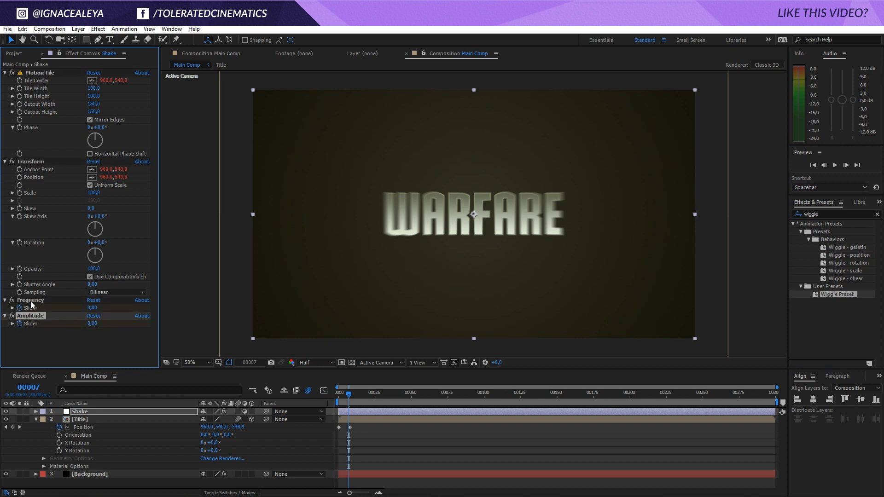
pyautogui.press('pagedown')
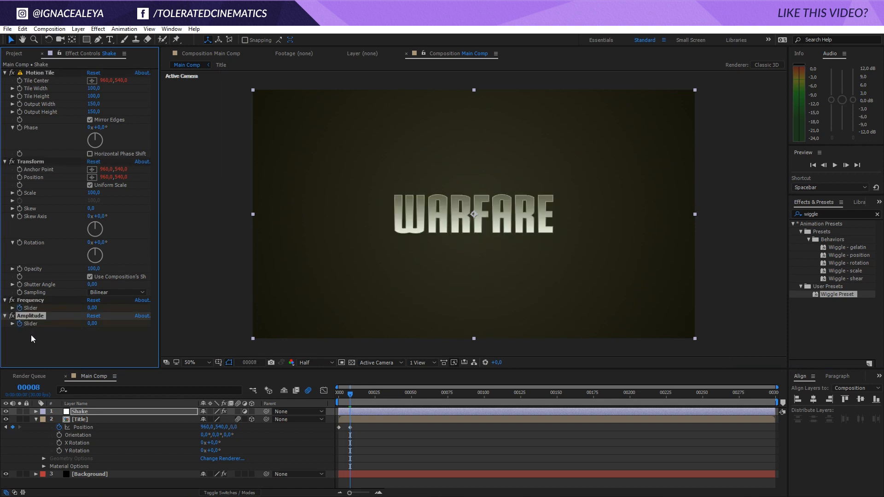
pyautogui.click(92, 308)
pyautogui.write('15')
pyautogui.press('Return')
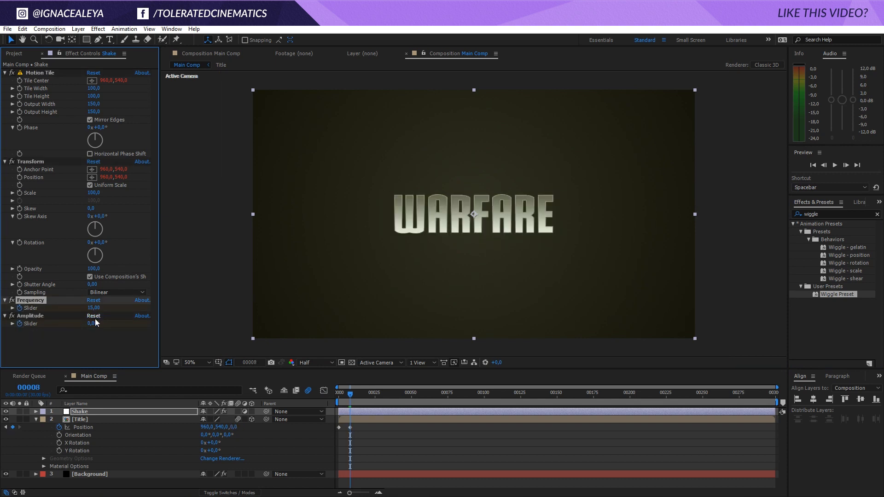
pyautogui.click(92, 323)
pyautogui.write('15')
pyautogui.press('Return')
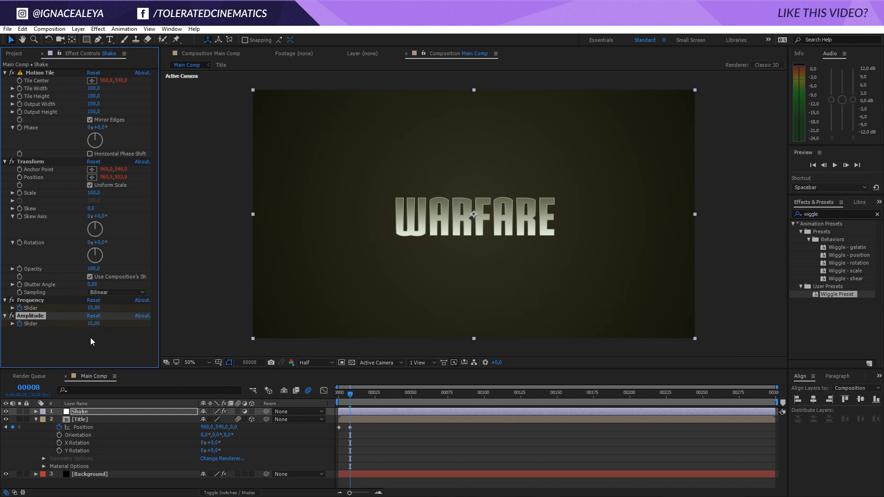
# Step: At frame 18 set Frequency and Amplitude to 0, reveal the keyframes and select the frame-18 pair
pyautogui.hotkey('shift', 'pagedown')
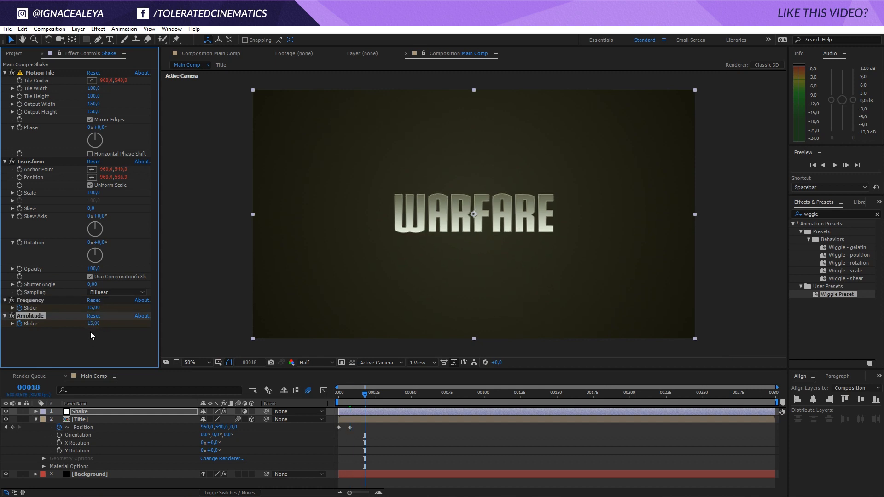
pyautogui.click(92, 324)
pyautogui.write('0')
pyautogui.press('Return')
pyautogui.click(94, 309)
pyautogui.write('0')
pyautogui.press('Return')
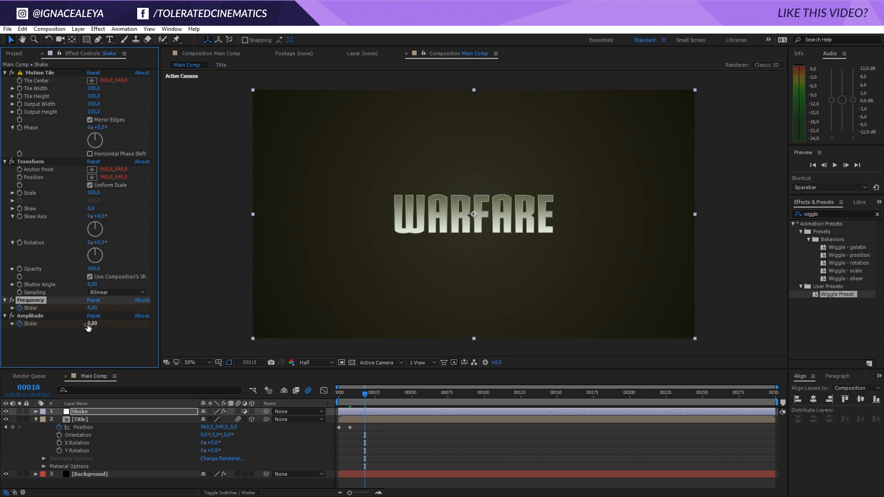
pyautogui.press('u')
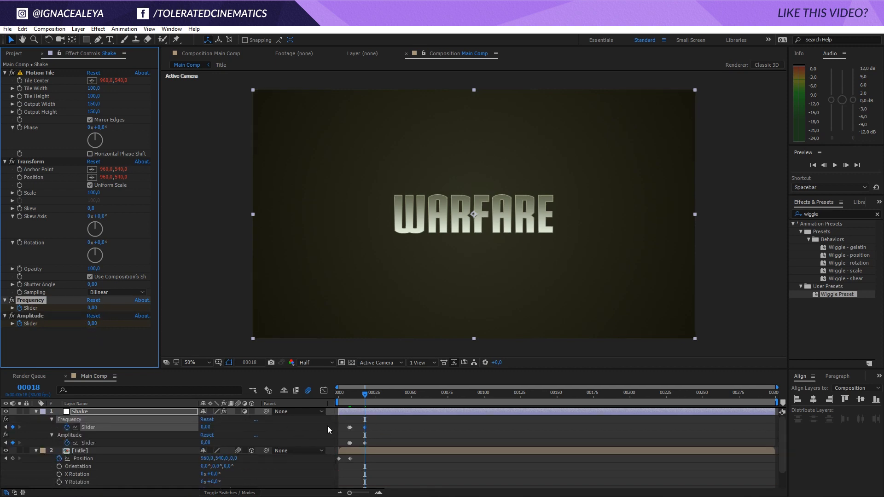
pyautogui.moveTo(376, 422); pyautogui.dragTo(362, 450)
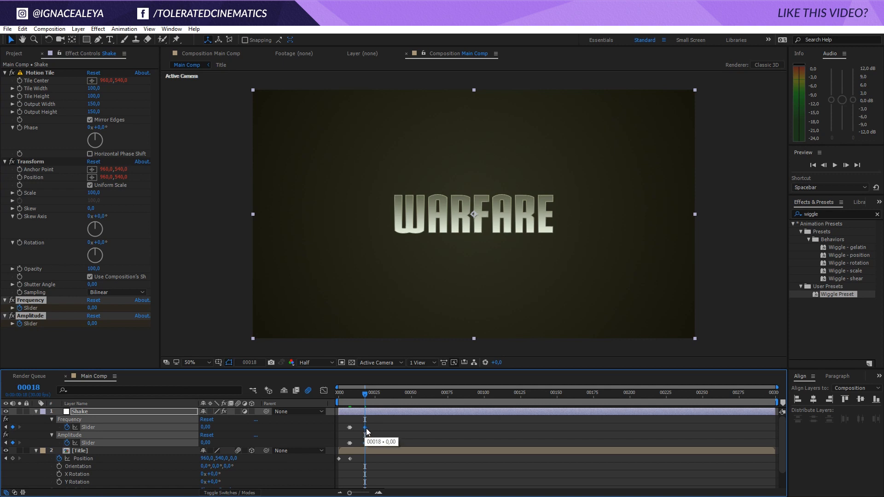
# Step: Apply Easy Ease to the slider keyframes and preview the shake
pyautogui.rightClick(366, 428)
pyautogui.moveTo(408, 421)
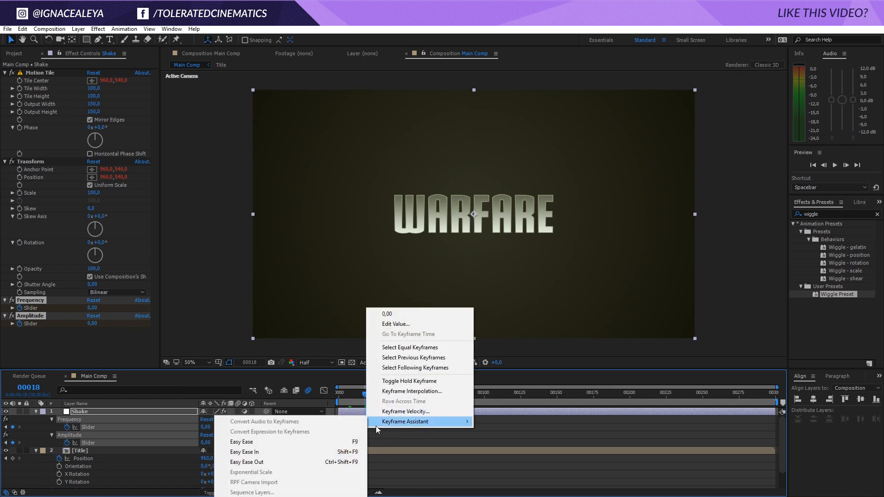
pyautogui.click(250, 441)
pyautogui.click(390, 434)
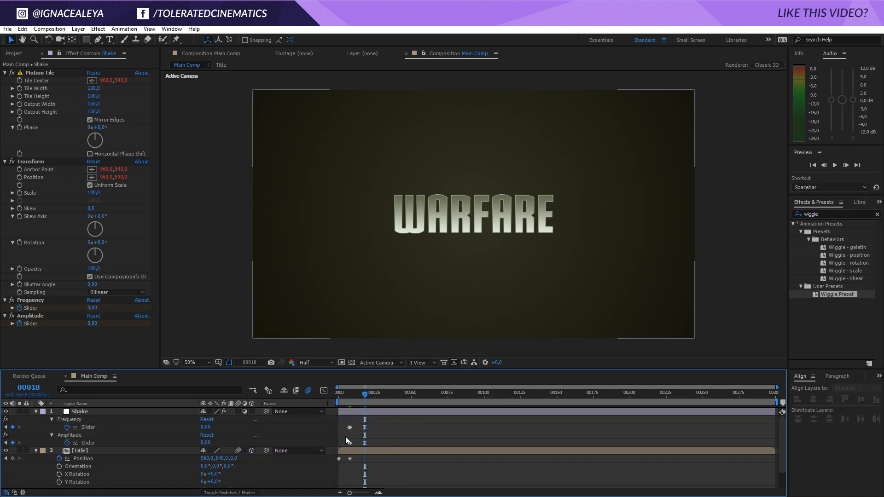
pyautogui.press('space')
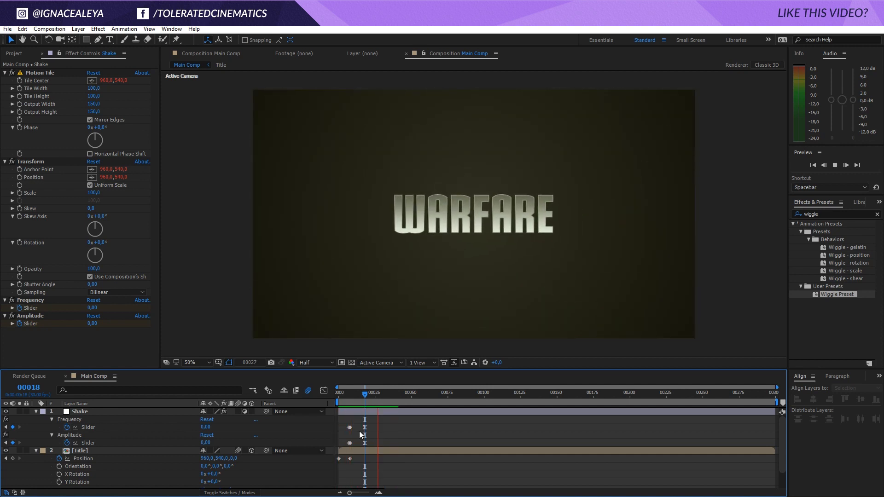
pyautogui.press('space')
# Step: Move the zero-value end keyframes to frame 13 and preview the shorter shake
pyautogui.click(358, 389)
pyautogui.moveTo(365, 435); pyautogui.dragTo(355, 444)
pyautogui.press('space')
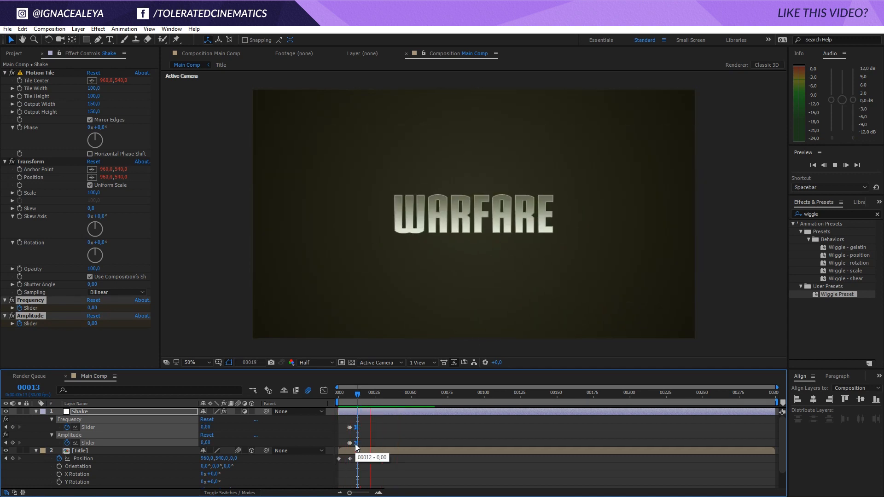
pyautogui.press('space')
pyautogui.press('space')
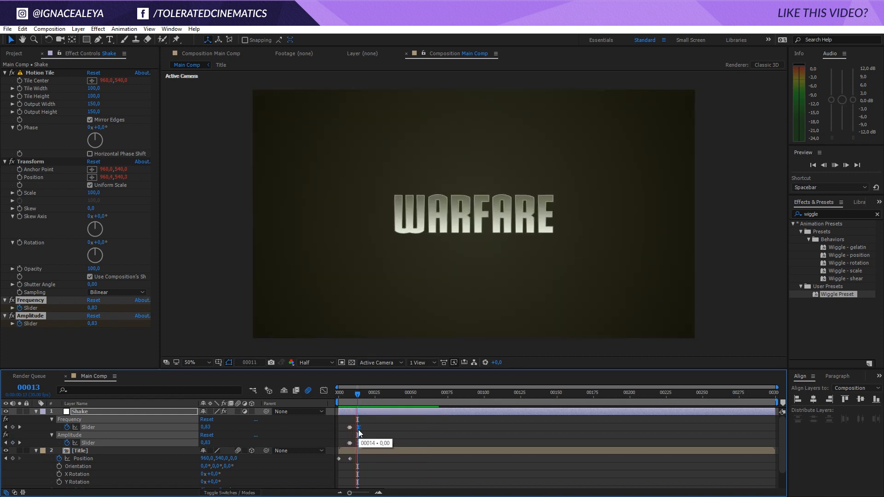
pyautogui.click(351, 393)
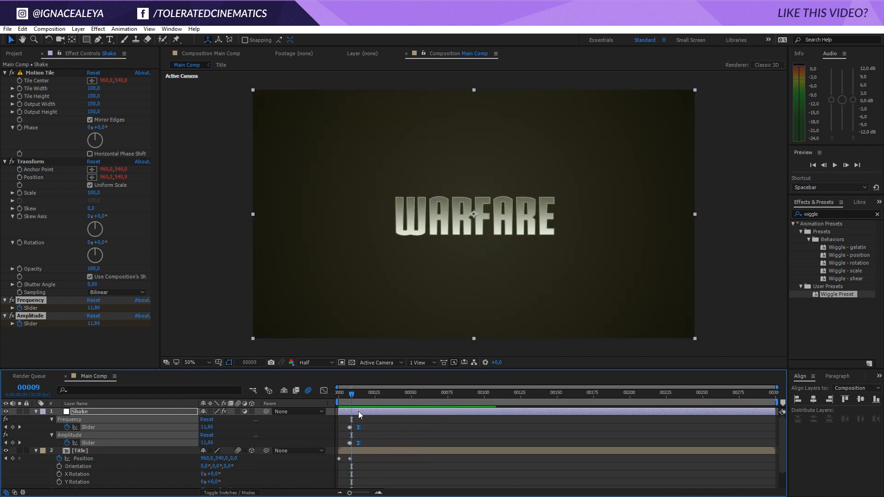
# Step: At frame 8 set Amplitude to 20 and Frequency to 10, then preview the shake
pyautogui.press('pageup')
pyautogui.click(207, 443)
pyautogui.write('20')
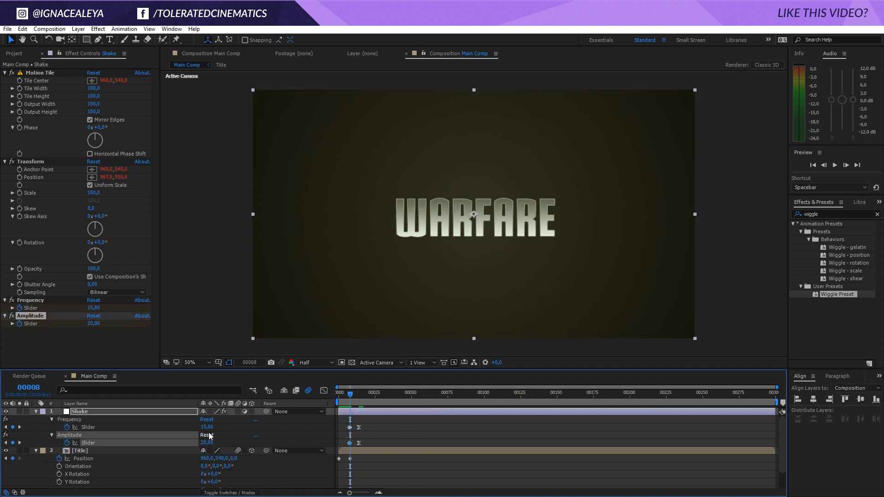
pyautogui.press('Return')
pyautogui.click(207, 427)
pyautogui.write('110')
pyautogui.press('Return')
pyautogui.press('space')
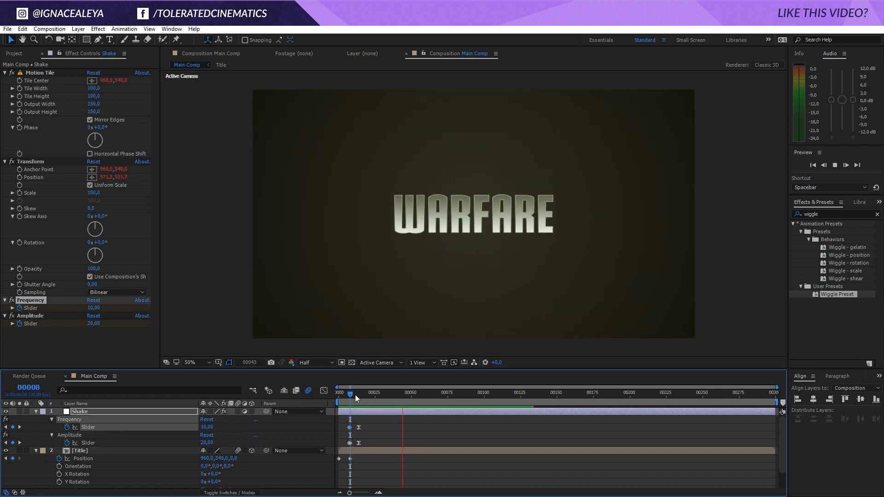
pyautogui.click(351, 394)
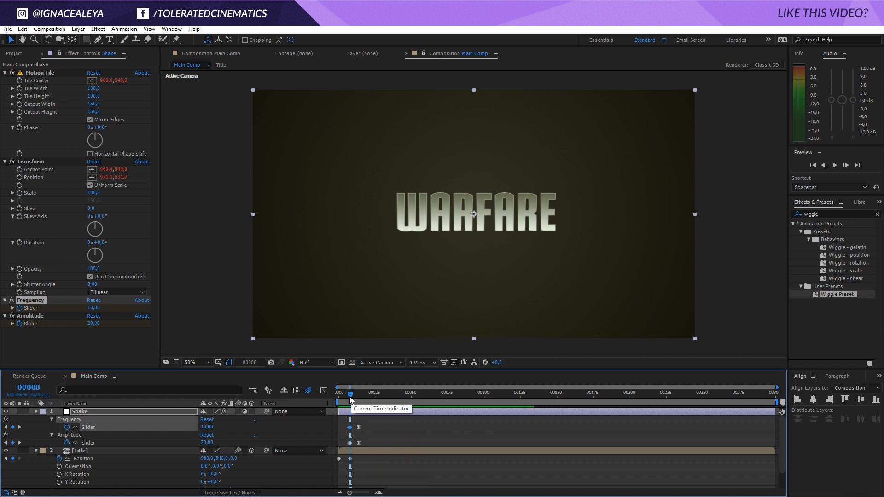
# Step: Raise the starting Amplitude to 35 and preview the stronger shake
pyautogui.click(208, 428)
pyautogui.click(207, 443)
pyautogui.write('35')
pyautogui.press('Return')
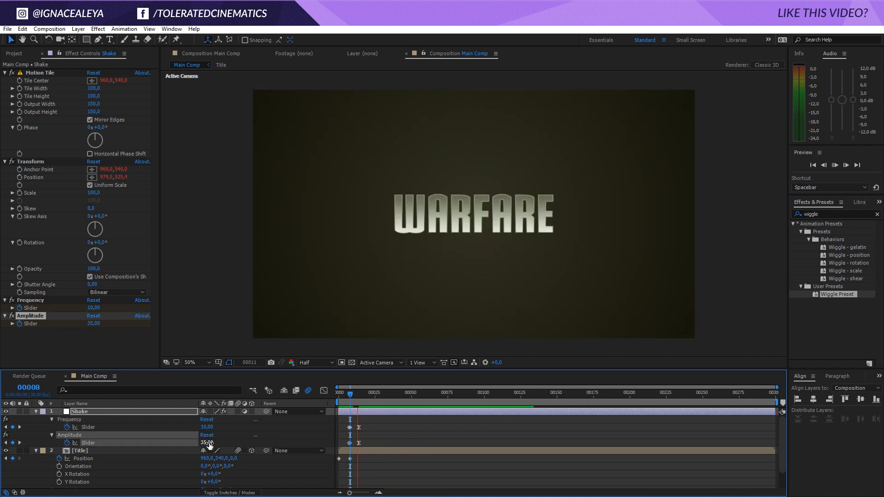
pyautogui.press('space')
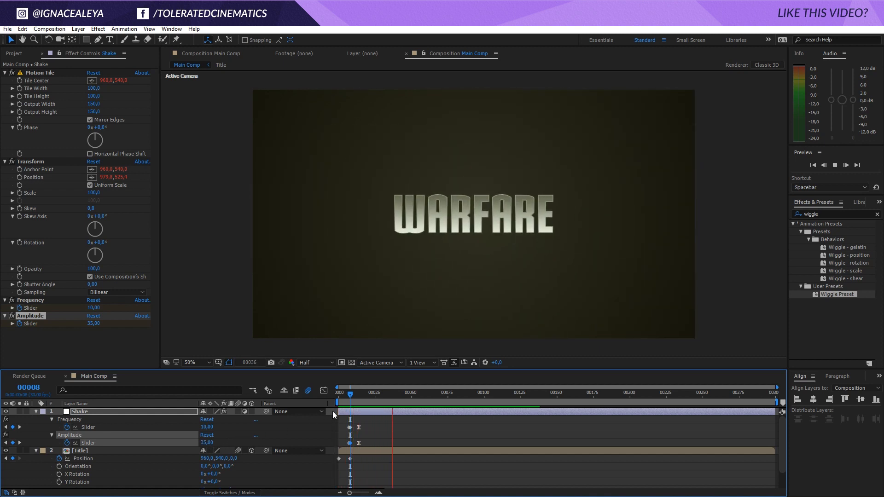
pyautogui.press('space')
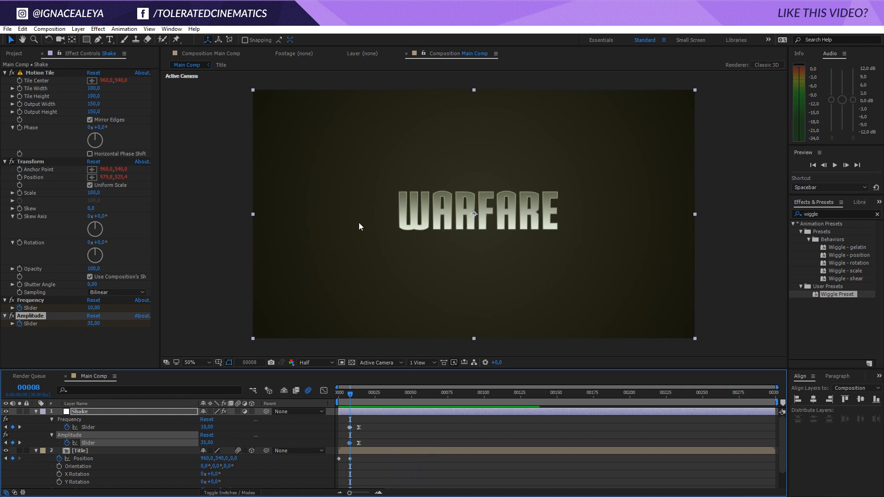
# Step: Pre-compose the Background layer with all attributes into 'Background Comp' and open that composition
pyautogui.click(35, 412)
pyautogui.click(35, 419)
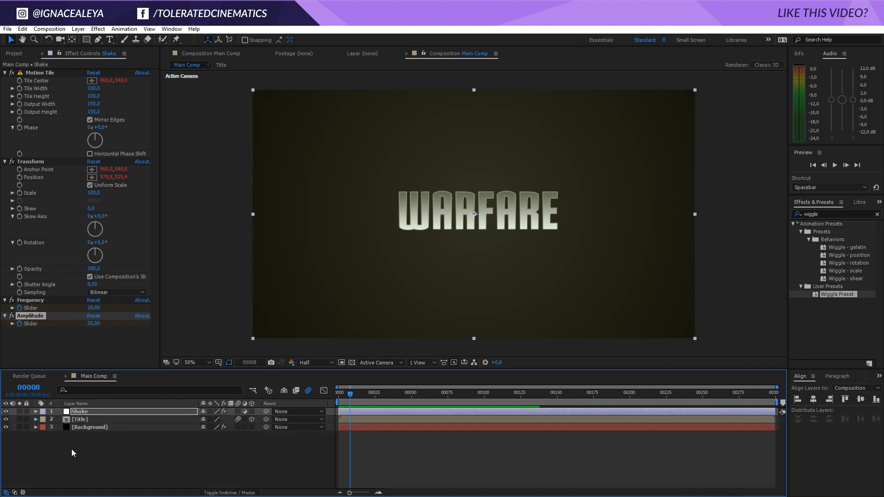
pyautogui.click(82, 428)
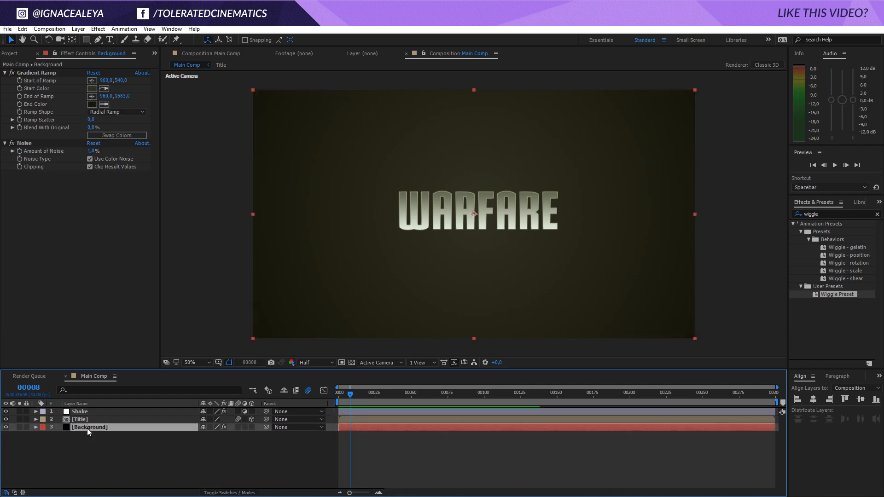
pyautogui.click(79, 28)
pyautogui.click(30, 377)
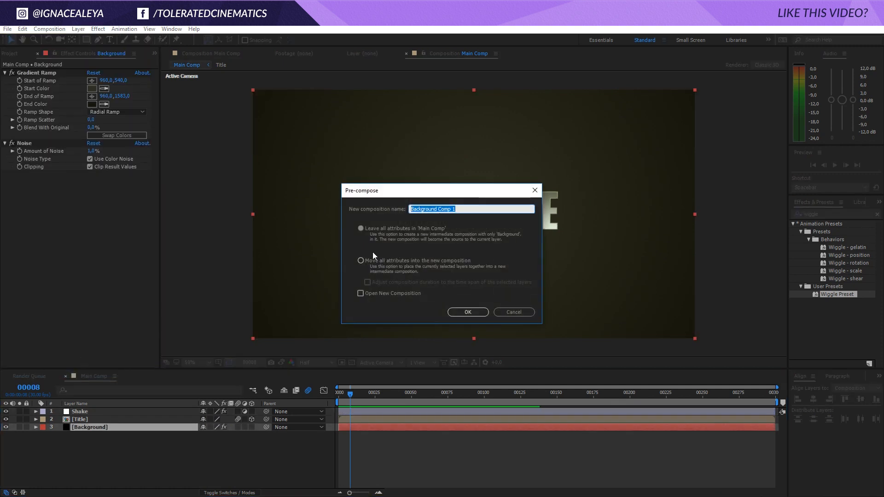
pyautogui.click(386, 261)
pyautogui.click(473, 209)
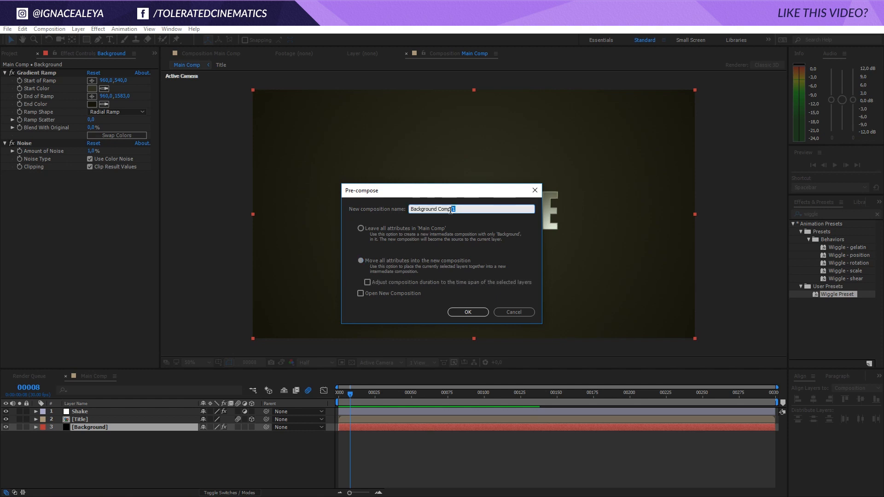
pyautogui.press('BackSpace')
pyautogui.press('BackSpace')
pyautogui.click(468, 312)
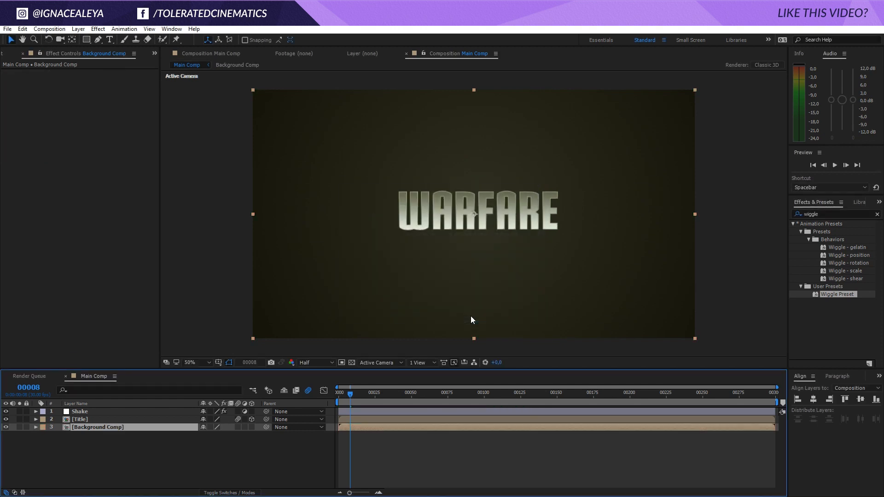
pyautogui.doubleClick(356, 428)
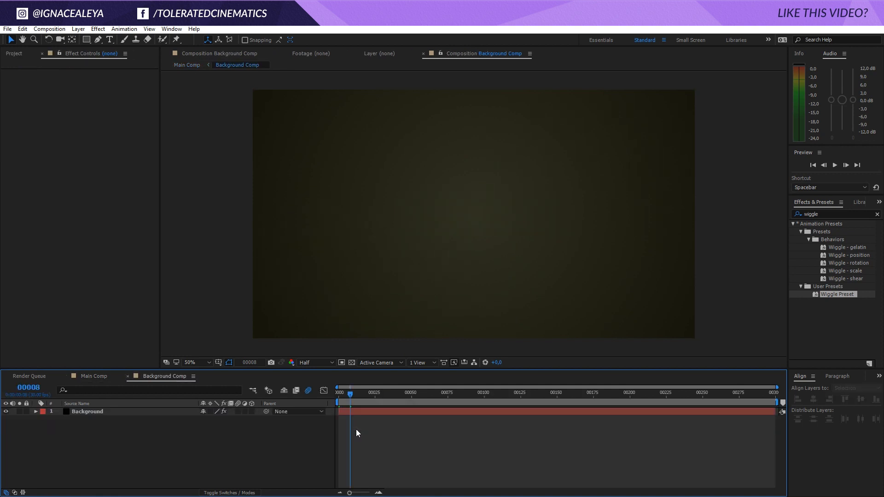
pyautogui.rightClick(189, 441)
pyautogui.moveTo(210, 350)
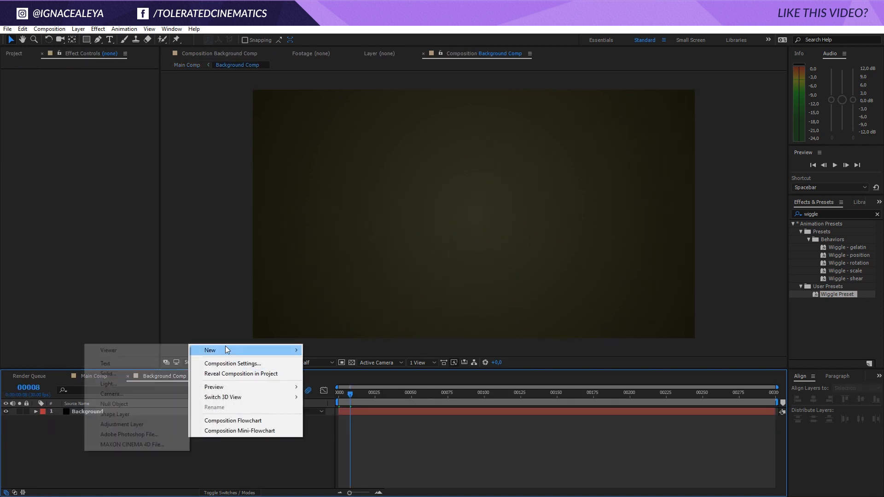
# Step: Create a black 'Smoke' solid with Fractal Noise set to the Dynamic Progressive fractal type
pyautogui.click(106, 375)
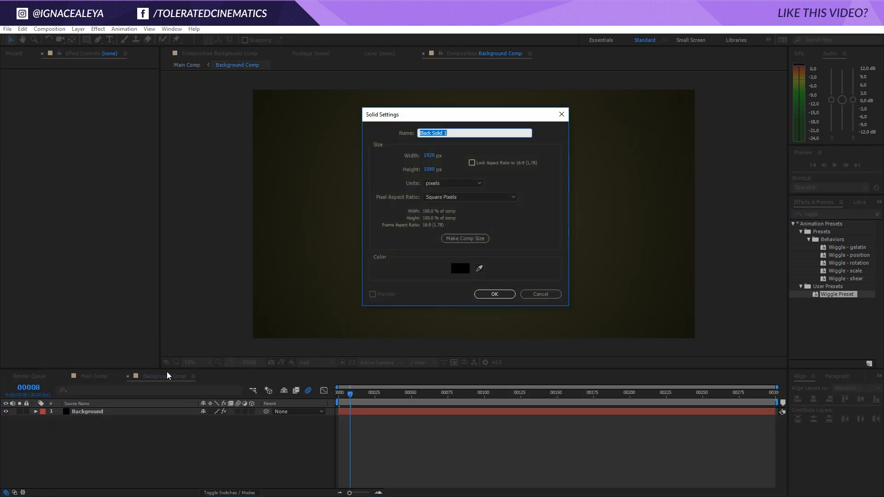
pyautogui.write('Smoke')
pyautogui.click(507, 295)
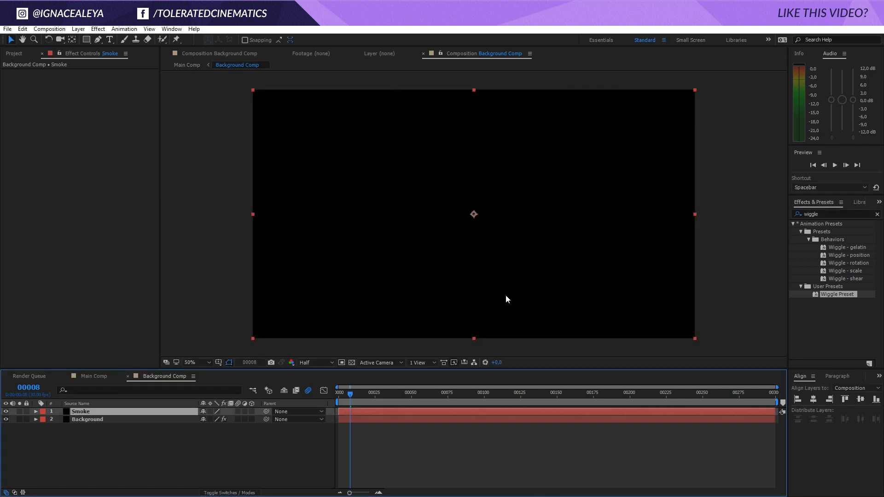
pyautogui.click(98, 29)
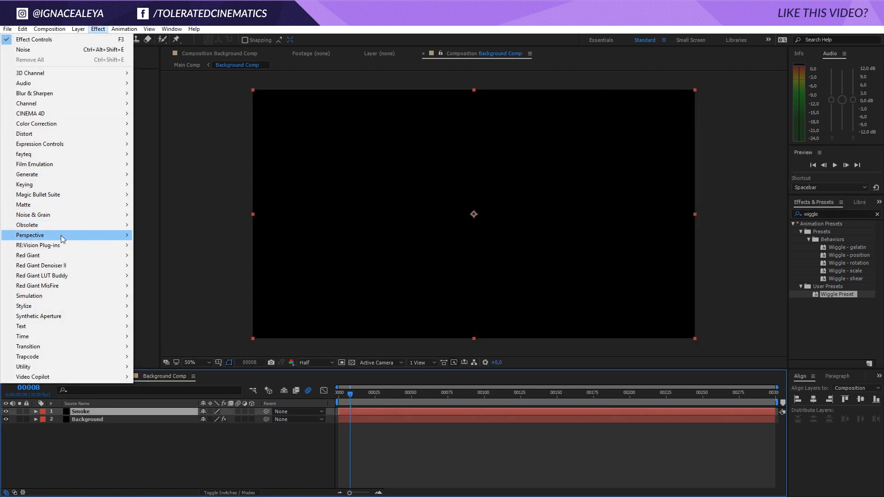
pyautogui.moveTo(33, 215)
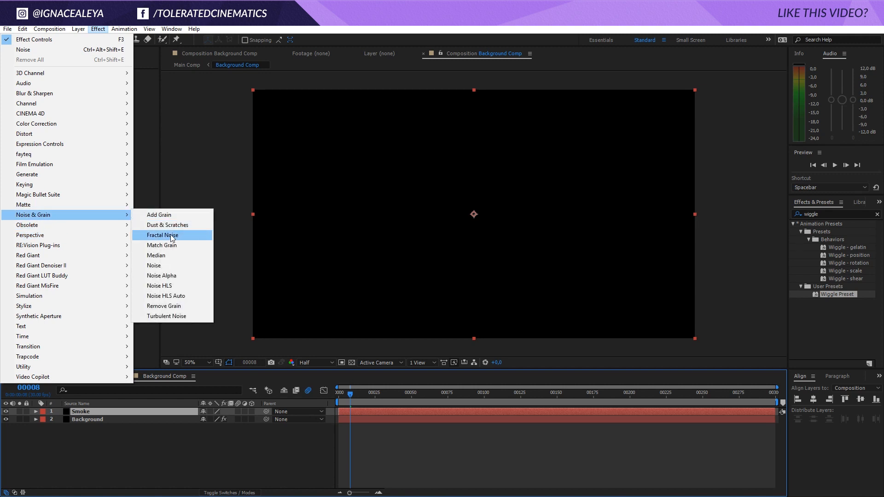
pyautogui.click(171, 236)
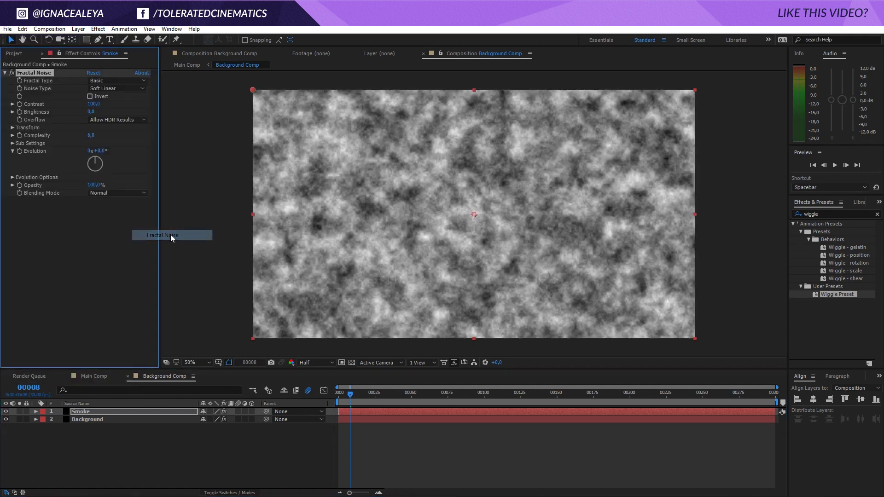
pyautogui.click(115, 83)
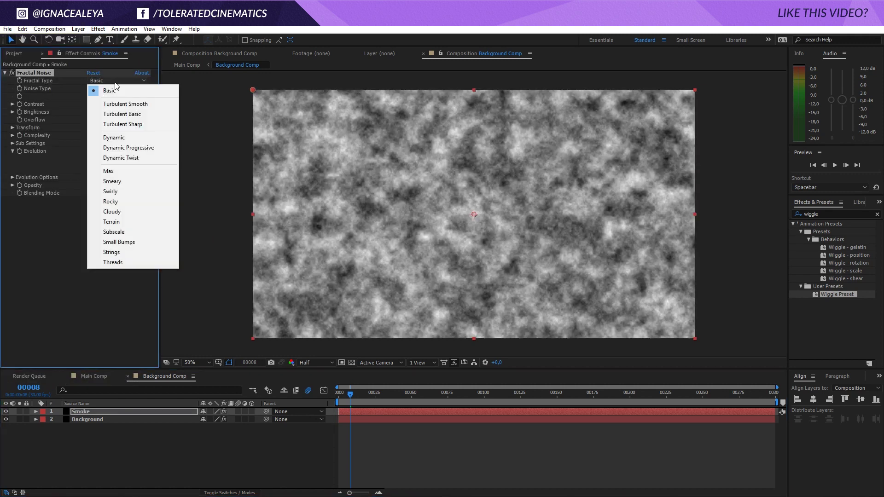
pyautogui.click(124, 149)
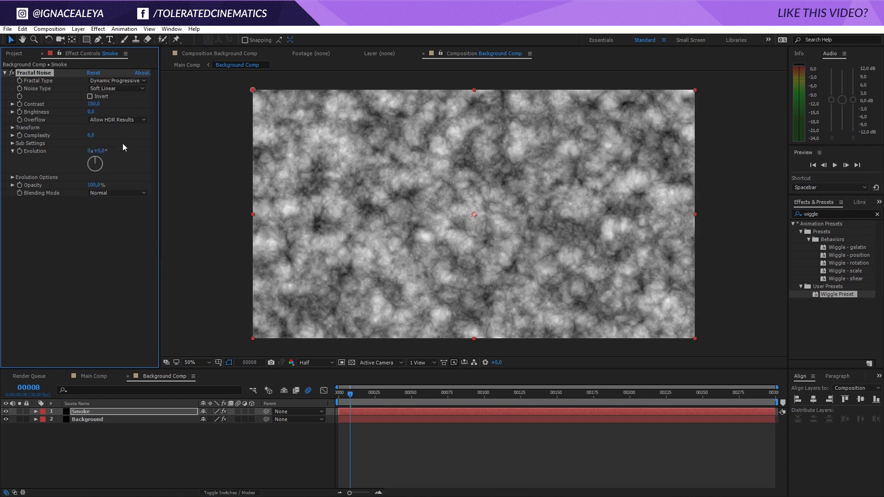
# Step: Set the Fractal Noise scale to 500 and drive Evolution with a time*120 expression
pyautogui.click(12, 128)
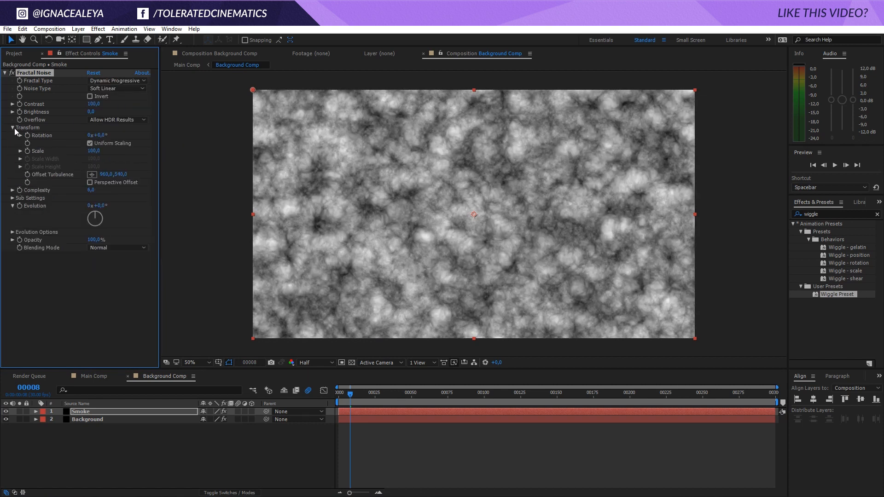
pyautogui.click(90, 152)
pyautogui.write('500')
pyautogui.press('Return')
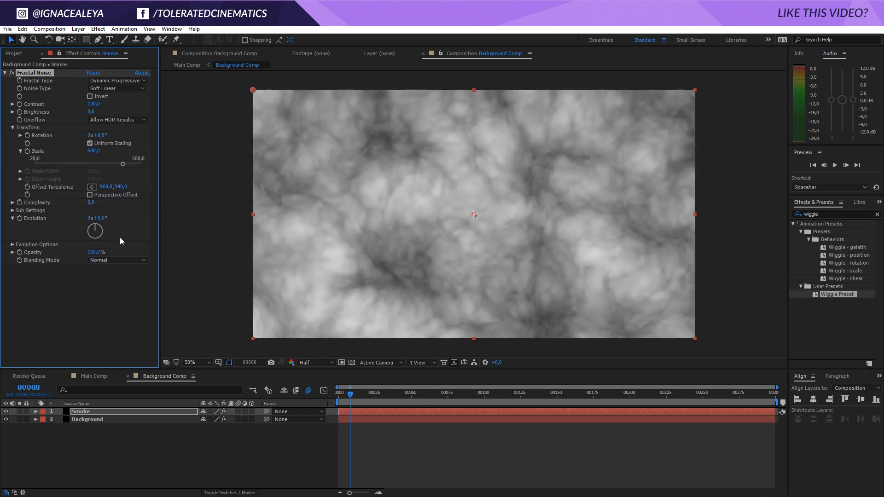
pyautogui.keyDown('alt'); pyautogui.click(20, 218); pyautogui.keyUp('alt')
pyautogui.write('time*120')
pyautogui.click(23, 221)
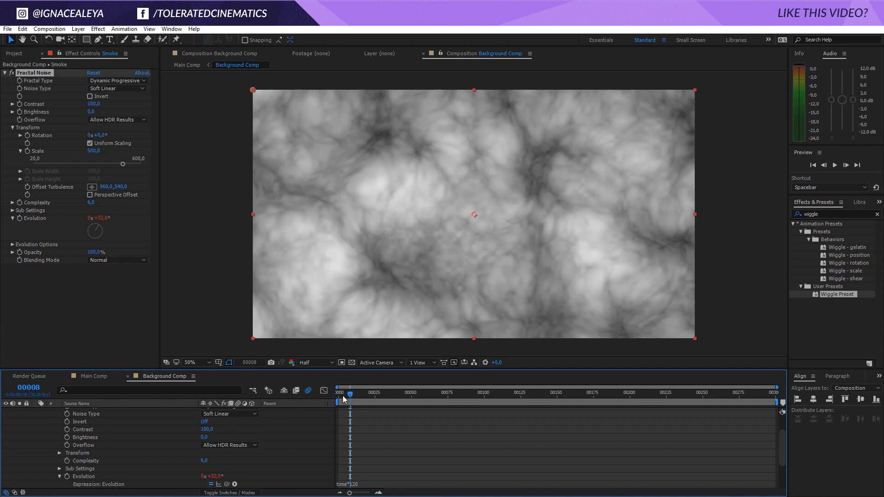
pyautogui.moveTo(335, 402)
pyautogui.mouseDown()
pyautogui.moveTo(489, 398)
pyautogui.moveTo(379, 406)
pyautogui.moveTo(339, 396)
pyautogui.mouseUp()
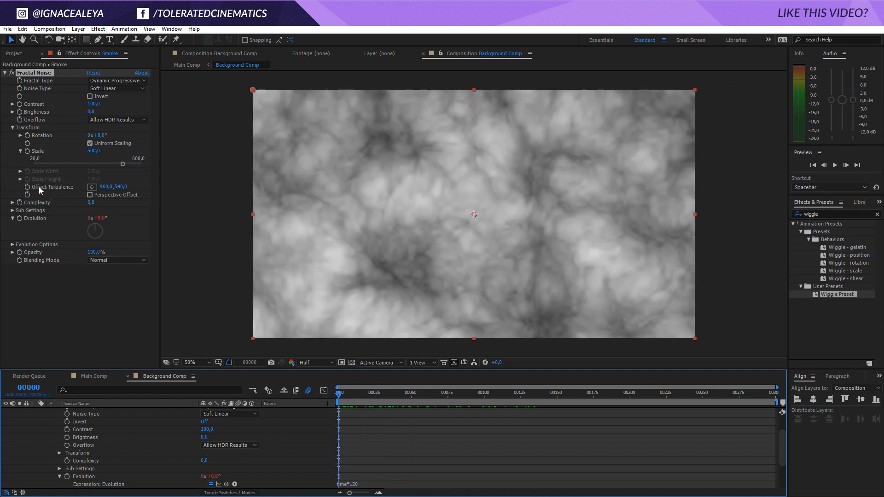
# Step: Give Offset Turbulence the expression [value[0]+time*100,value[1]] and nudge the Y offset to about 597
pyautogui.keyDown('alt'); pyautogui.click(26, 187); pyautogui.keyUp('alt')
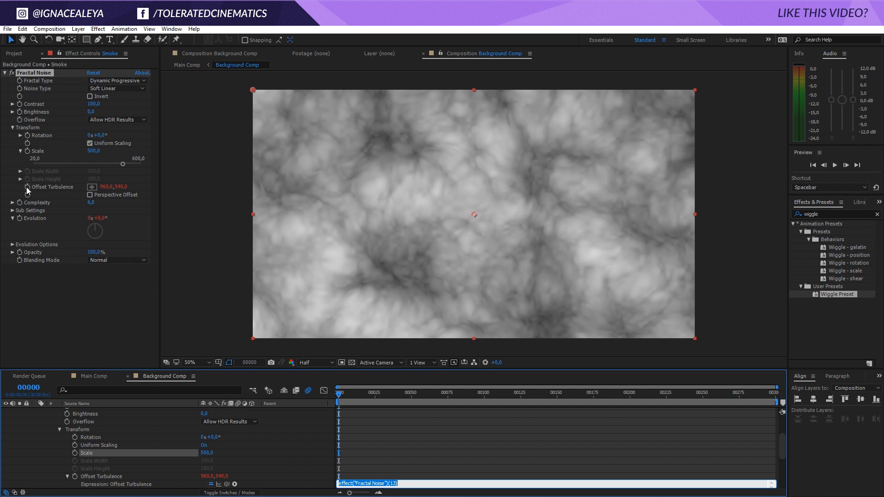
pyautogui.press('BackSpace')
pyautogui.write('[')
pyautogui.write('value]')
pyautogui.write('0')
pyautogui.write('+')
pyautogui.write('time*100')
pyautogui.write(',')
pyautogui.write('value[1')
pyautogui.write(']')
pyautogui.write('1')
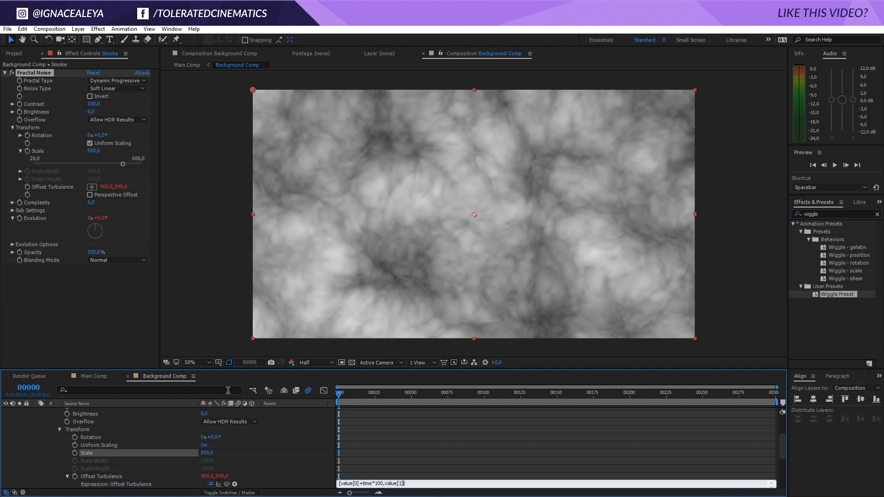
pyautogui.click(383, 457)
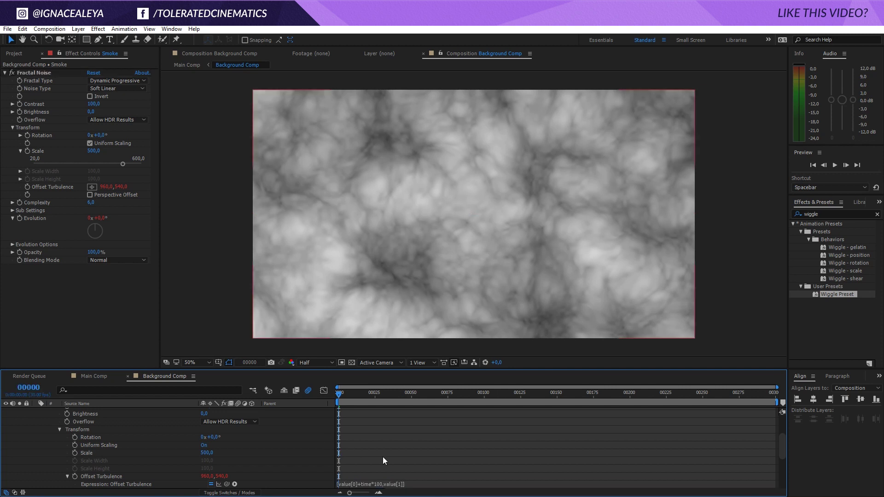
pyautogui.click(348, 485)
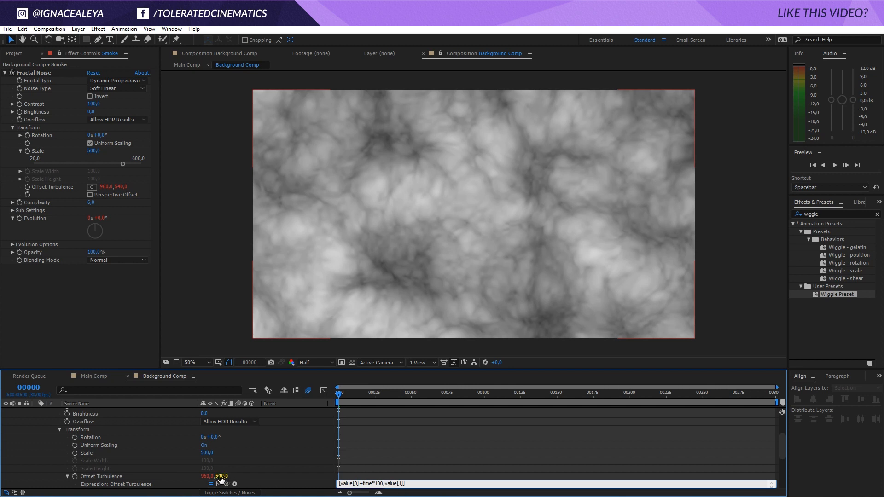
pyautogui.moveTo(221, 480); pyautogui.dragTo(246, 477)
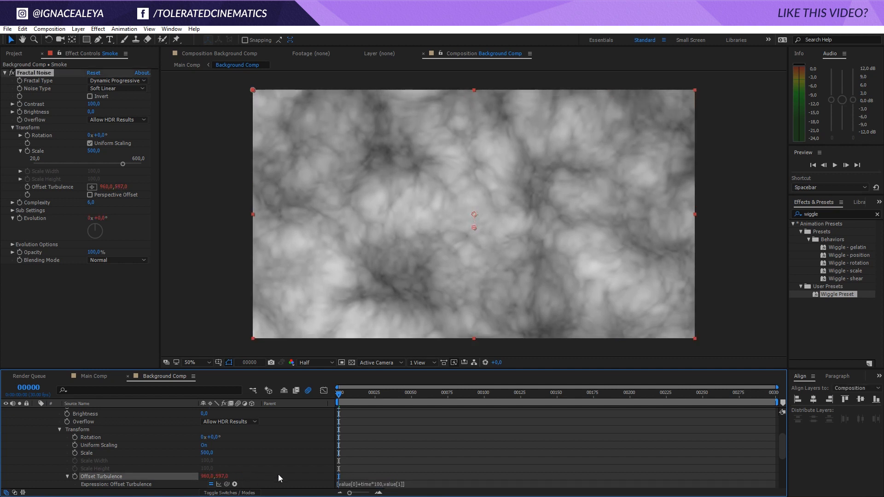
# Step: Preview the smoke and lower the noise Complexity to 4
pyautogui.press('space')
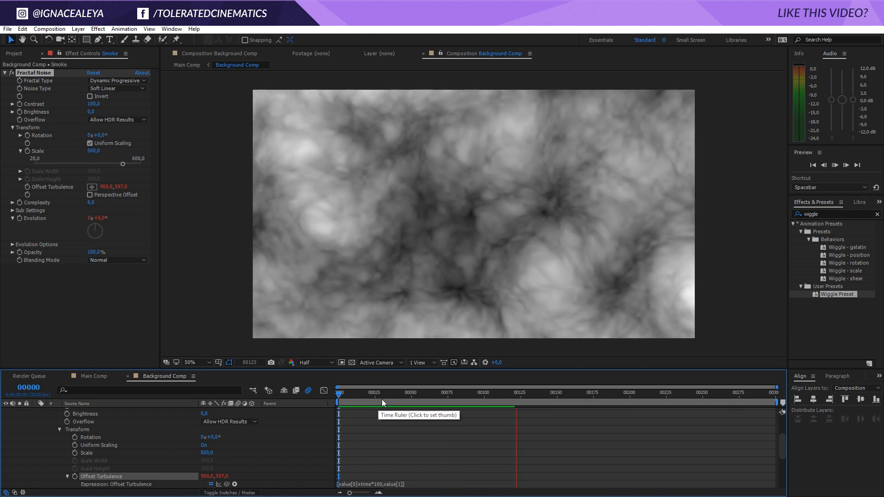
pyautogui.click(382, 400)
pyautogui.click(89, 203)
pyautogui.write('4')
pyautogui.press('Return')
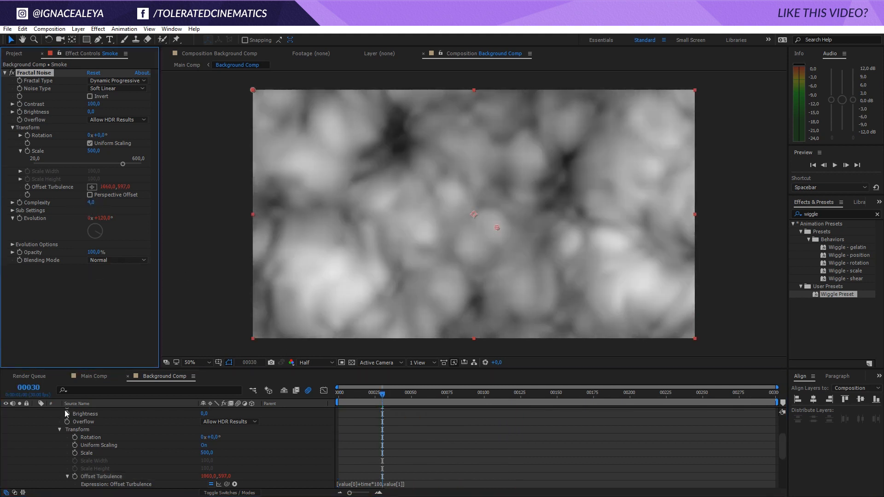
pyautogui.scroll(5, 63, 415)
# Step: Set the Smoke layer's blending mode to Multiply, leaving noise inversion off
pyautogui.click(66, 414)
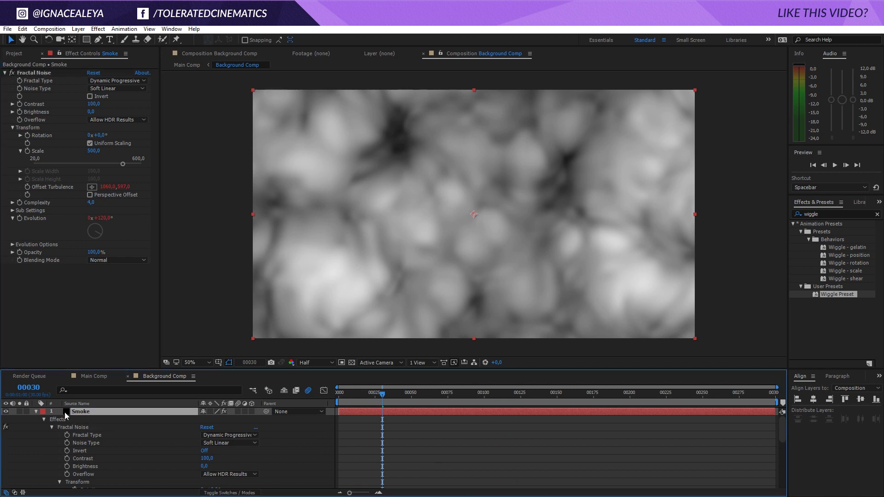
pyautogui.click(35, 411)
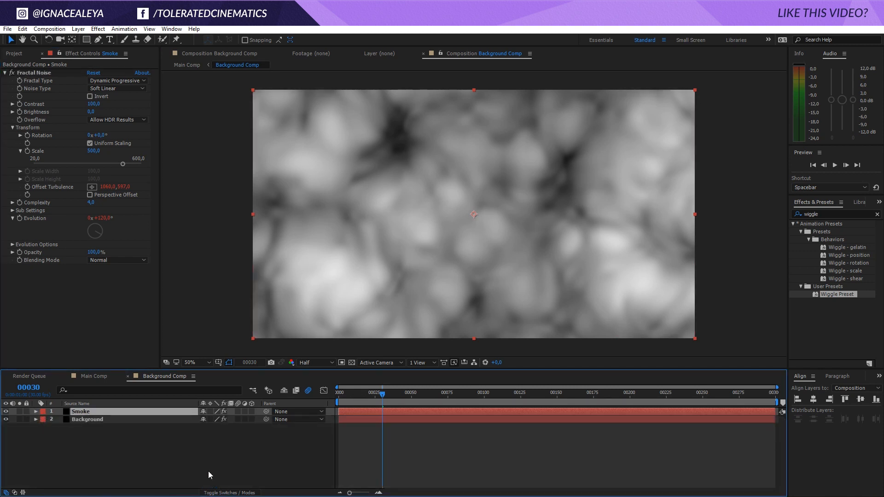
pyautogui.click(222, 493)
pyautogui.click(210, 412)
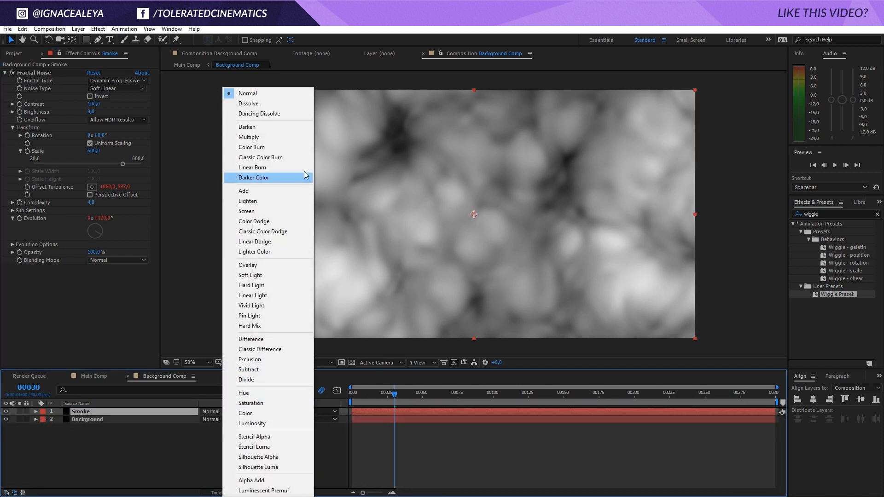
pyautogui.click(271, 137)
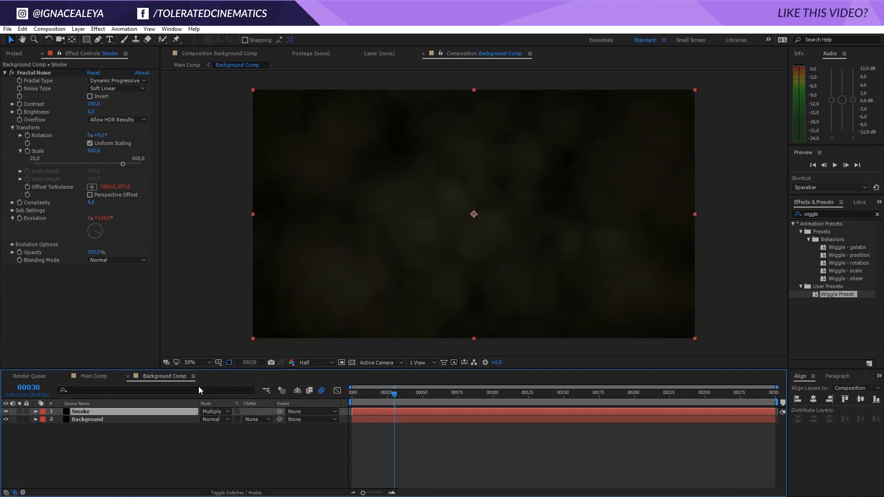
pyautogui.click(89, 96)
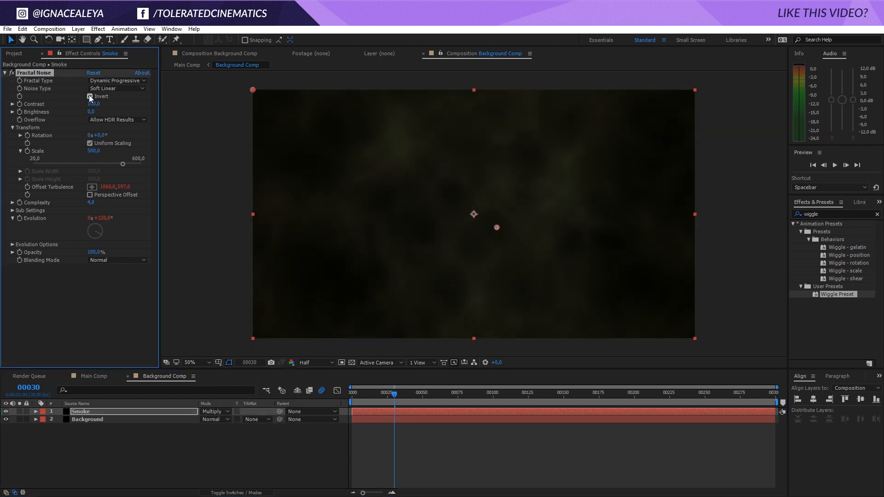
pyautogui.click(89, 95)
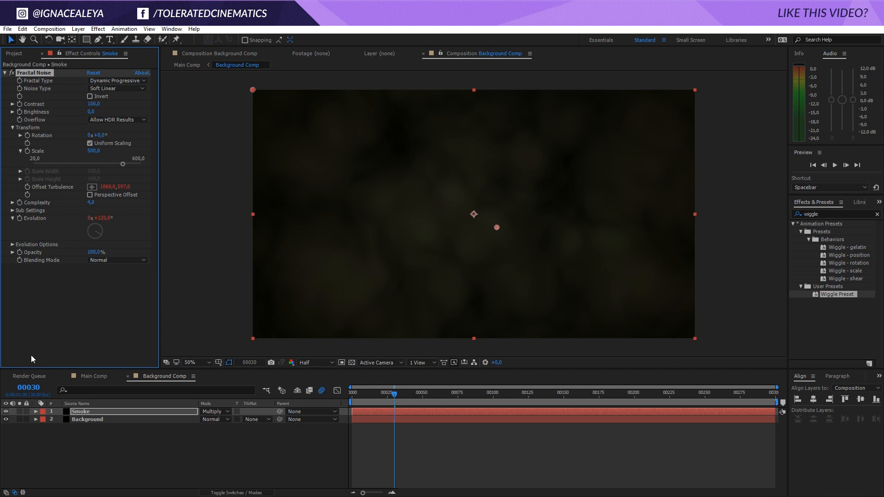
# Step: Set the Smoke layer's opacity to 25%
pyautogui.press('t')
pyautogui.click(206, 420)
pyautogui.write('25')
pyautogui.press('Return')
pyautogui.click(197, 450)
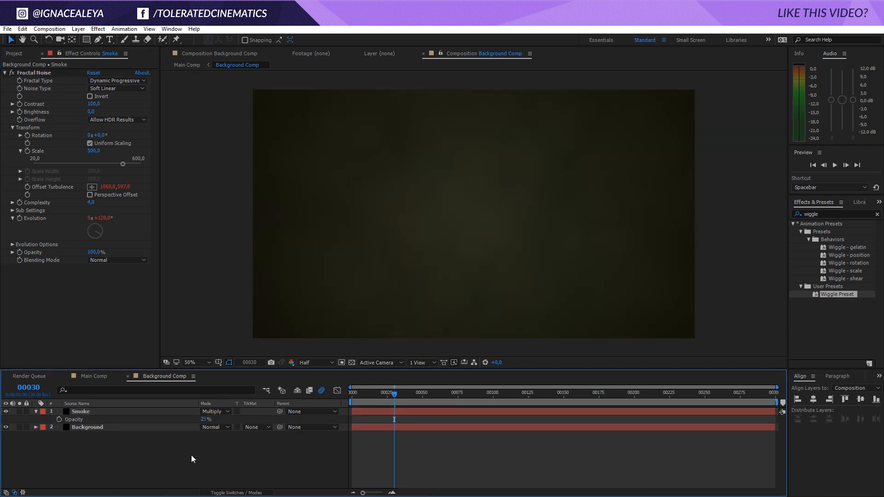
pyautogui.click(112, 412)
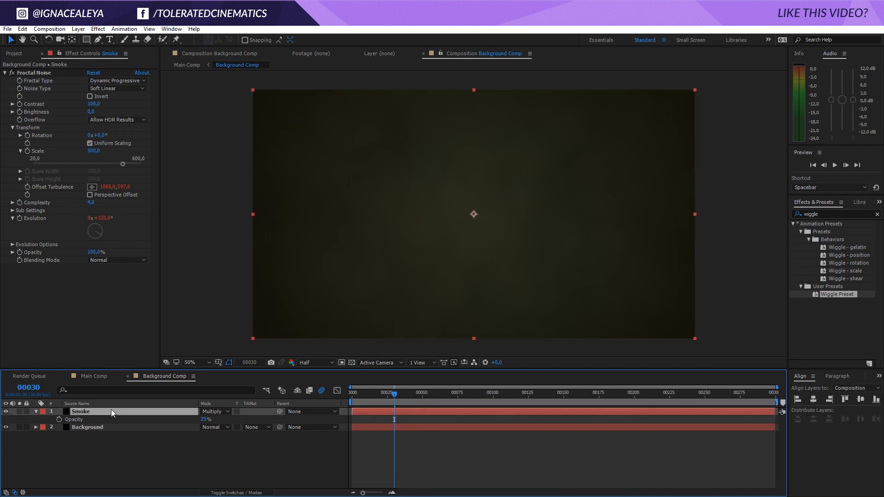
# Step: Duplicate Smoke, give the copy a noise scale of 150 and 15% opacity, and preview
pyautogui.hotkey('ctrl', 'd')
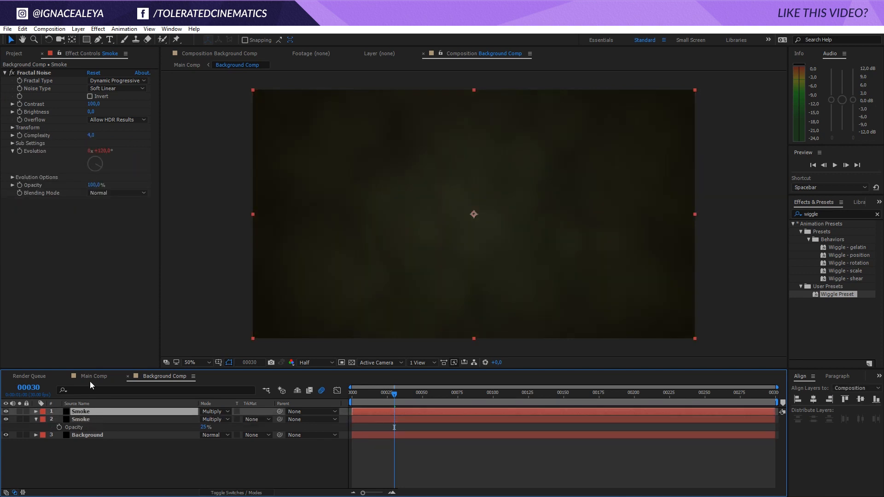
pyautogui.click(93, 151)
pyautogui.write('150')
pyautogui.press('Return')
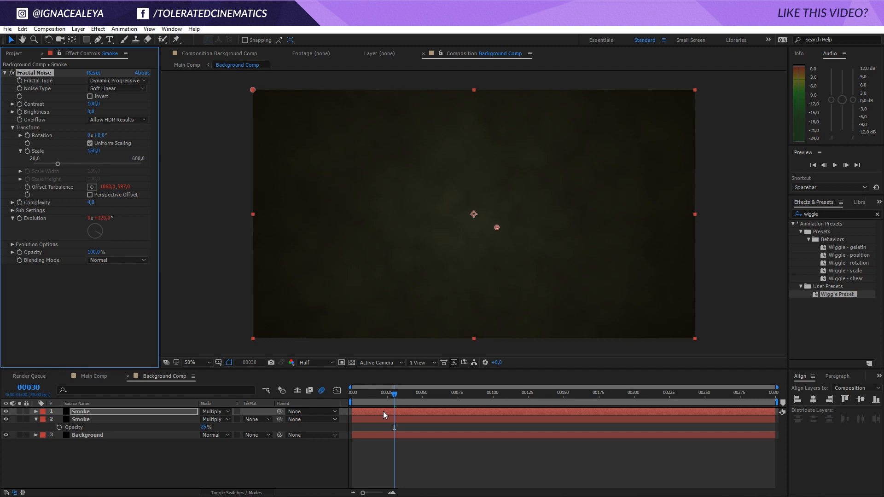
pyautogui.press('t')
pyautogui.click(205, 419)
pyautogui.write('15')
pyautogui.press('Return')
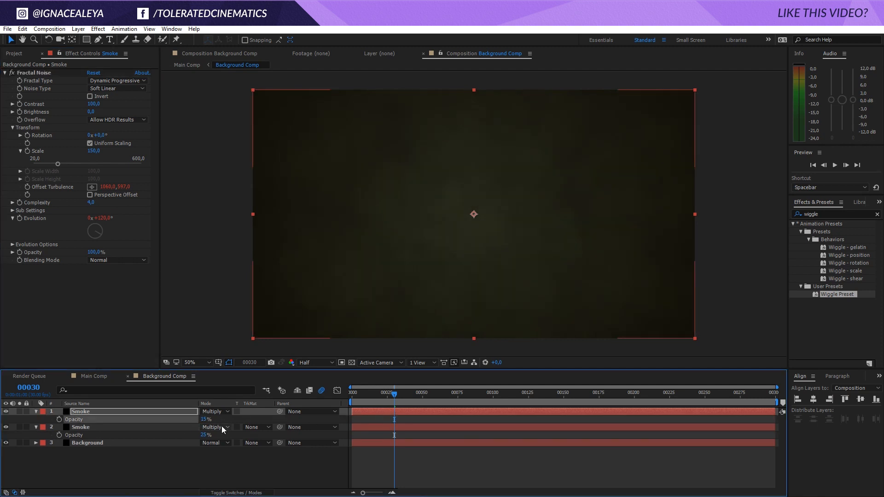
pyautogui.click(401, 457)
pyautogui.press('space')
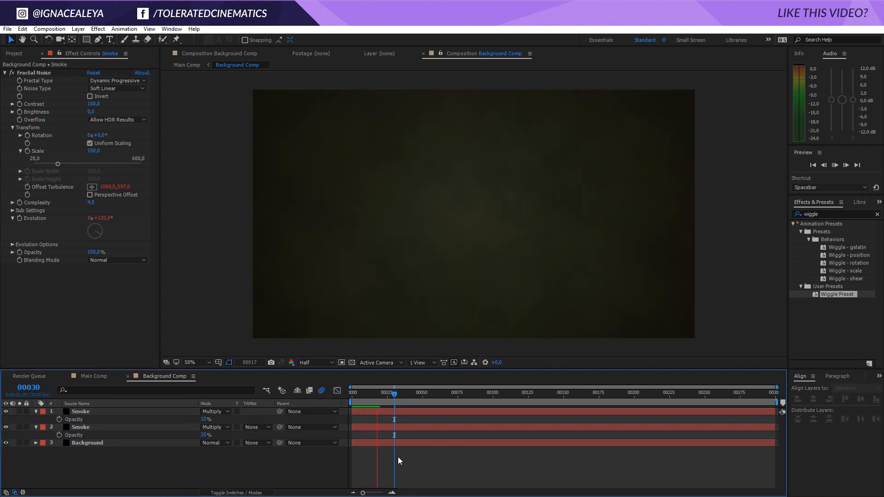
pyautogui.click(387, 397)
# Step: Change the top Smoke layer's Evolution expression to time*200 and Offset Turbulence to time*120
pyautogui.click(110, 415)
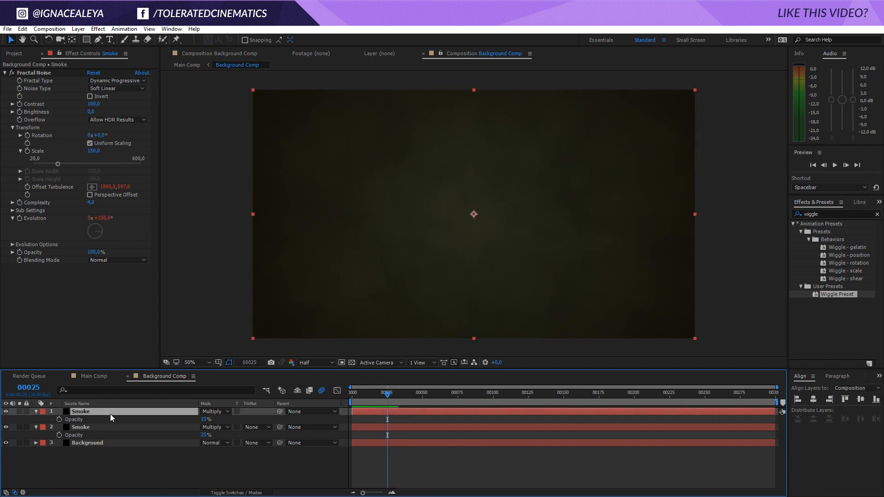
pyautogui.press('e')
pyautogui.press('e')
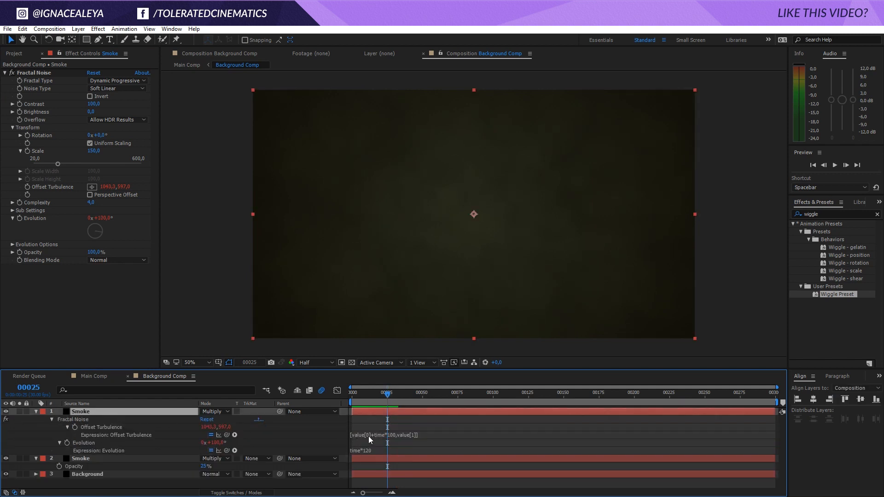
pyautogui.click(376, 454)
pyautogui.press('BackSpace')
pyautogui.press('BackSpace')
pyautogui.press('BackSpace')
pyautogui.write('200')
pyautogui.press('KP_Enter')
pyautogui.click(396, 437)
pyautogui.click(397, 436)
pyautogui.press('BackSpace')
pyautogui.press('BackSpace')
pyautogui.write('2')
pyautogui.click(386, 465)
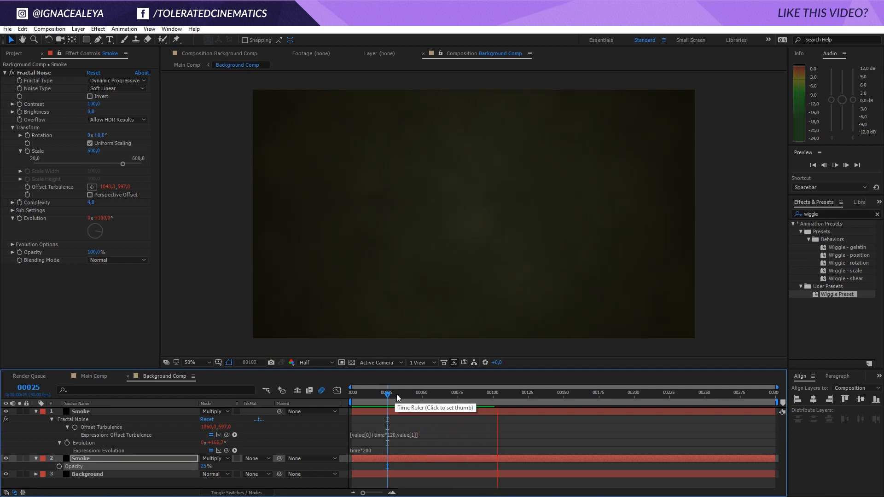
# Step: Return to the Main Comp and rewind to the start of the composition
pyautogui.click(397, 397)
pyautogui.click(36, 412)
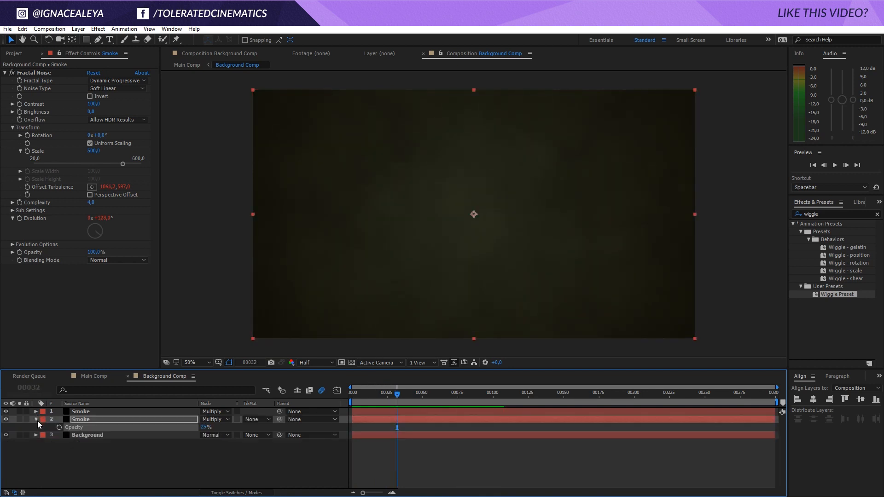
pyautogui.click(87, 378)
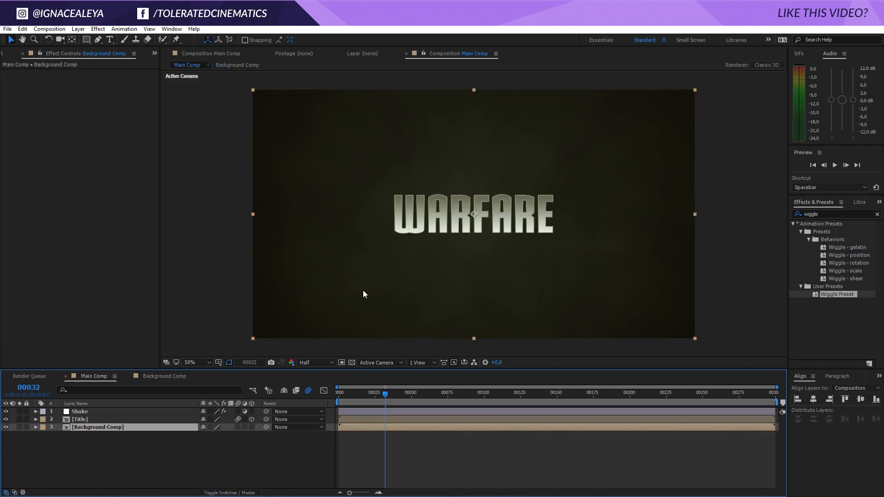
pyautogui.moveTo(348, 398)
pyautogui.mouseDown()
pyautogui.moveTo(322, 391)
pyautogui.moveTo(382, 396)
pyautogui.mouseUp()
# Step: Add a new black solid layer named Particle to the Main Comp
pyautogui.rightClick(132, 459)
pyautogui.moveTo(152, 373)
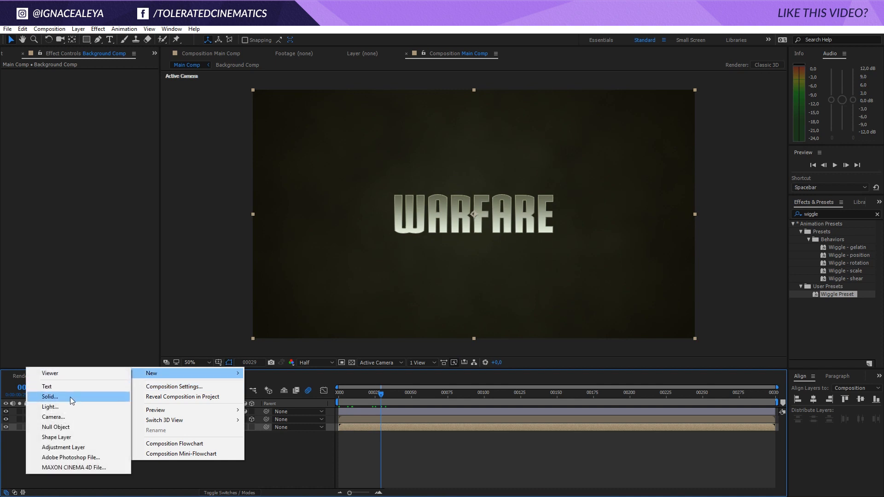
pyautogui.click(70, 397)
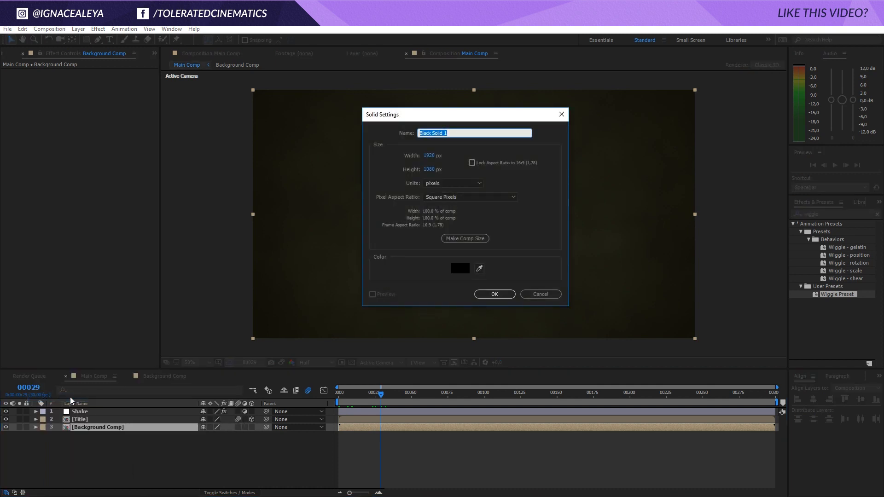
pyautogui.write('Particle')
pyautogui.press('Return')
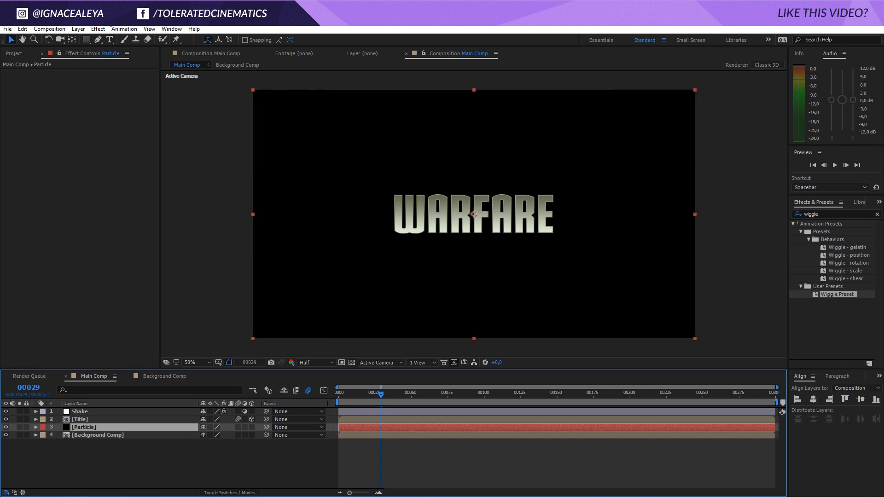
# Step: Apply CC Particle World to the Particle layer and hide its floor grid
pyautogui.click(98, 31)
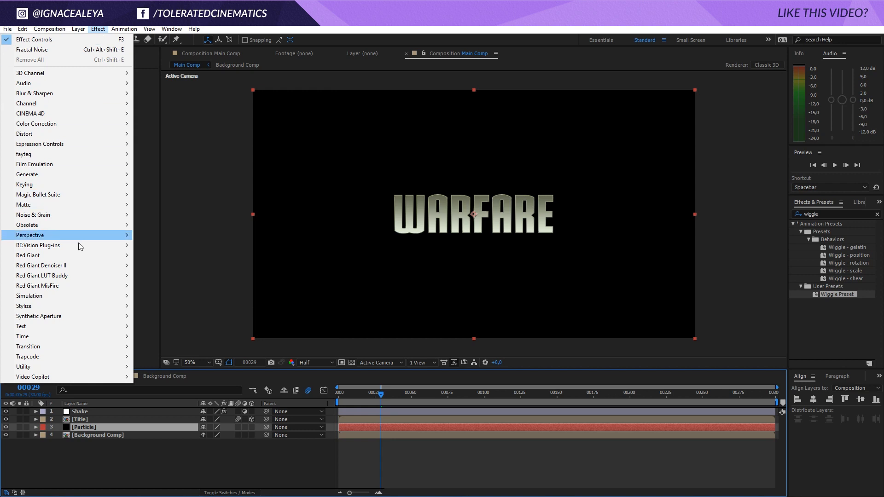
pyautogui.moveTo(69, 296)
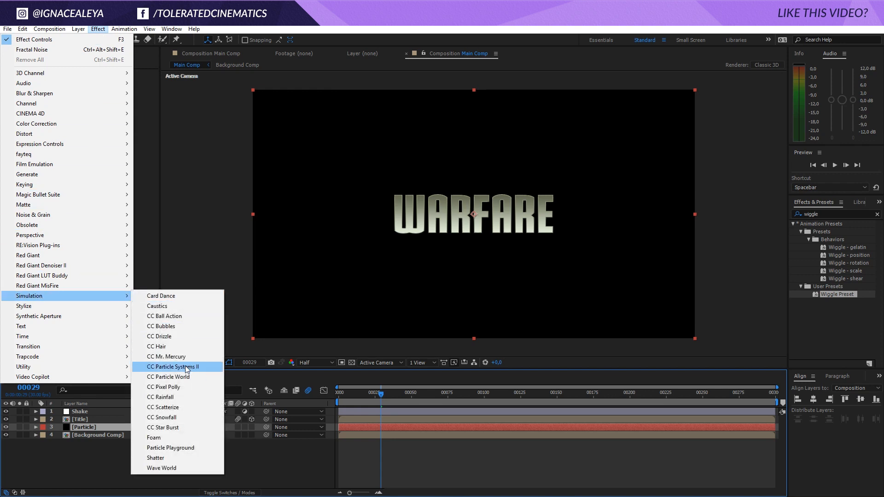
pyautogui.click(177, 378)
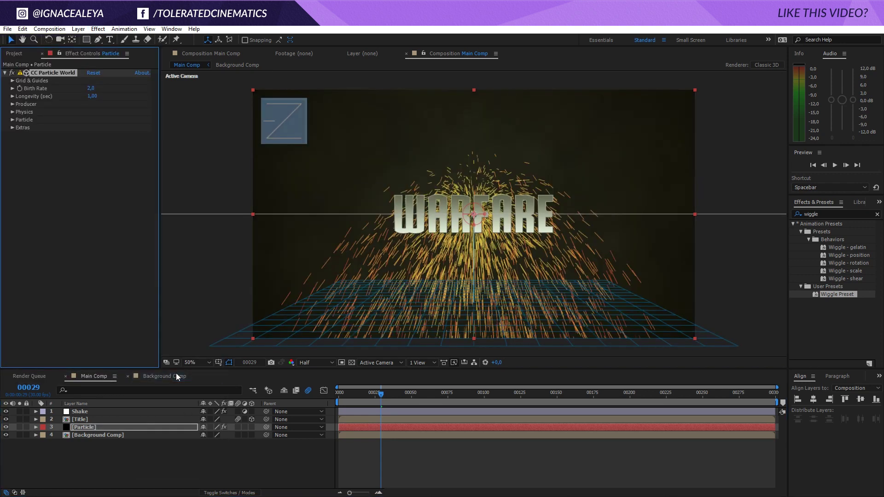
pyautogui.click(12, 104)
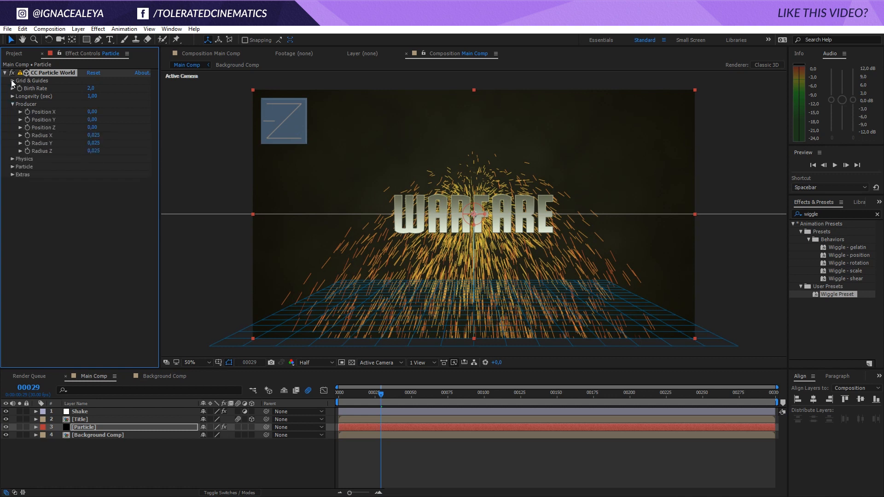
pyautogui.click(12, 81)
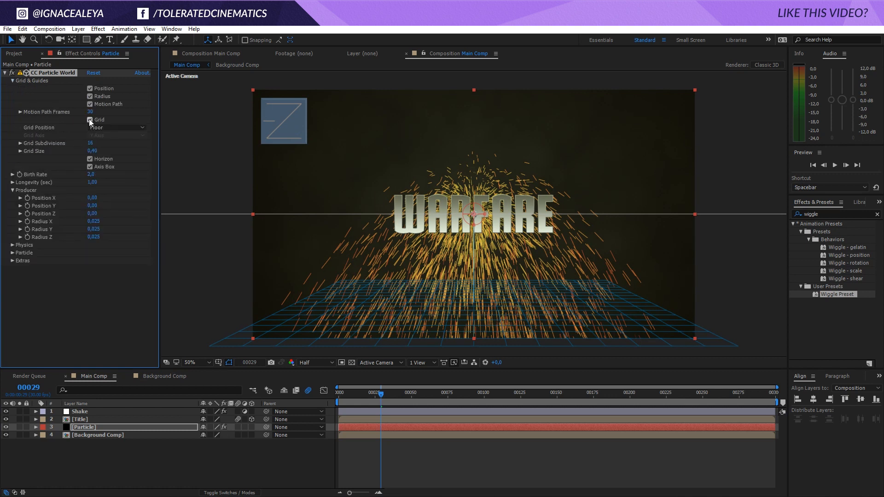
pyautogui.click(89, 120)
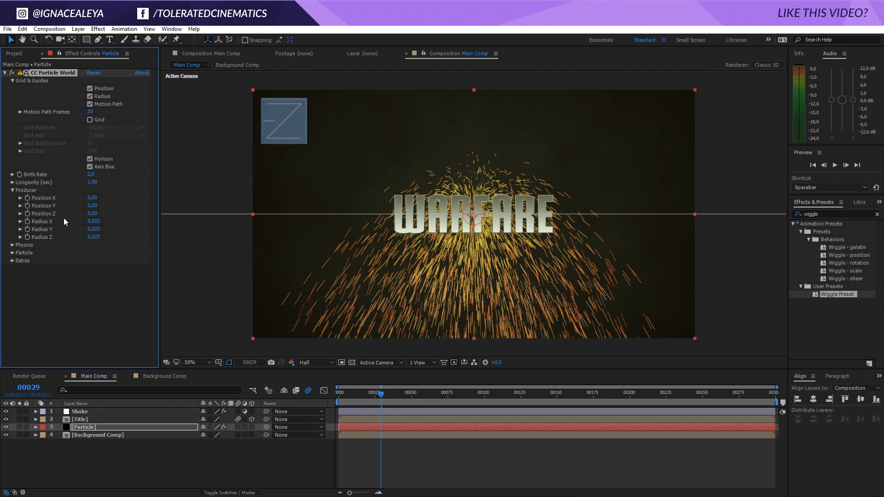
# Step: Make the particles Faded Spheres and shrink their birth size
pyautogui.click(12, 253)
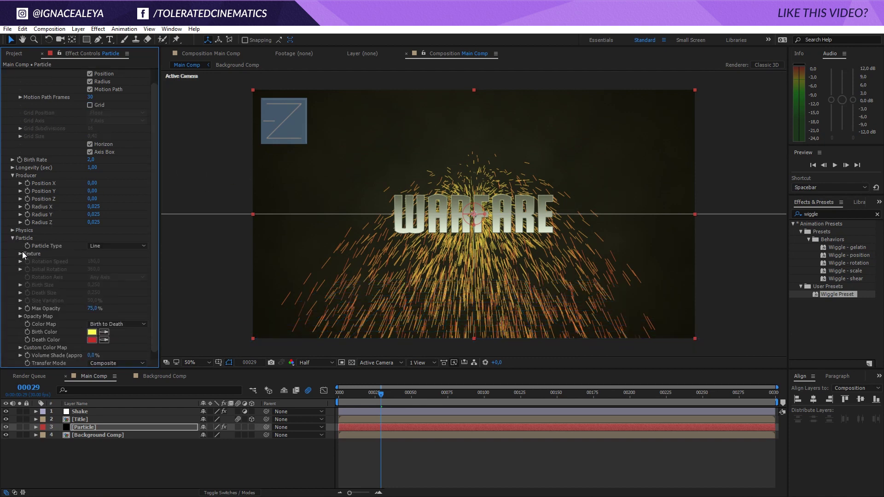
pyautogui.click(98, 246)
pyautogui.click(124, 290)
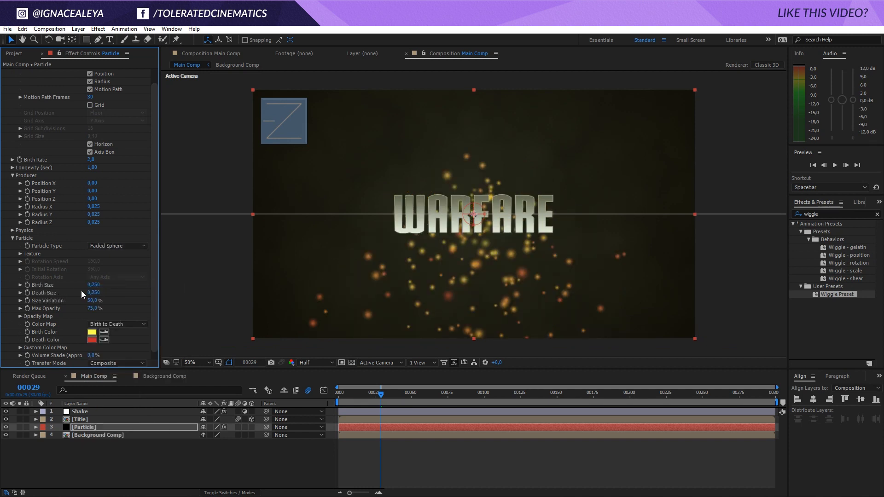
pyautogui.moveTo(90, 288)
pyautogui.mouseDown()
pyautogui.moveTo(71, 292)
pyautogui.moveTo(89, 284)
pyautogui.moveTo(77, 296)
pyautogui.moveTo(91, 297)
pyautogui.mouseUp()
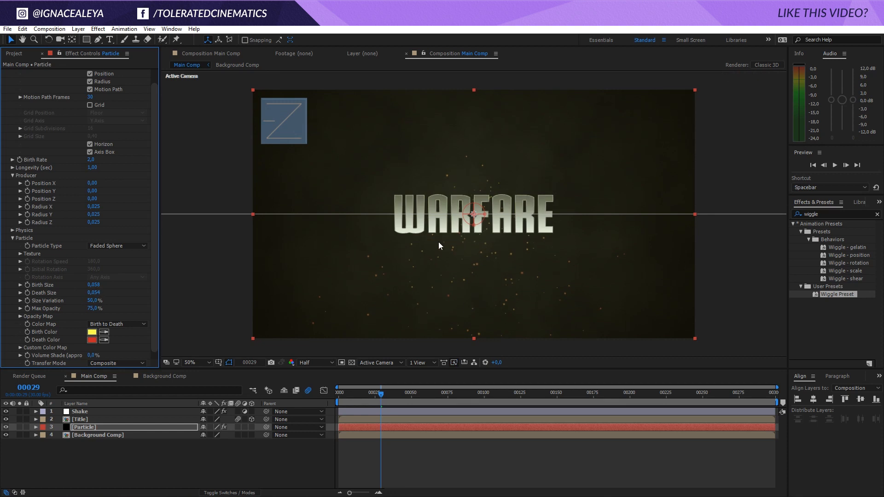
# Step: Set Birth Rate 1 and Longevity 2, then move the emitter to the bottom-left edge
pyautogui.click(91, 159)
pyautogui.write('1')
pyautogui.press('Return')
pyautogui.click(90, 168)
pyautogui.write('2')
pyautogui.press('Return')
pyautogui.click(472, 216)
pyautogui.moveTo(469, 219); pyautogui.dragTo(280, 357)
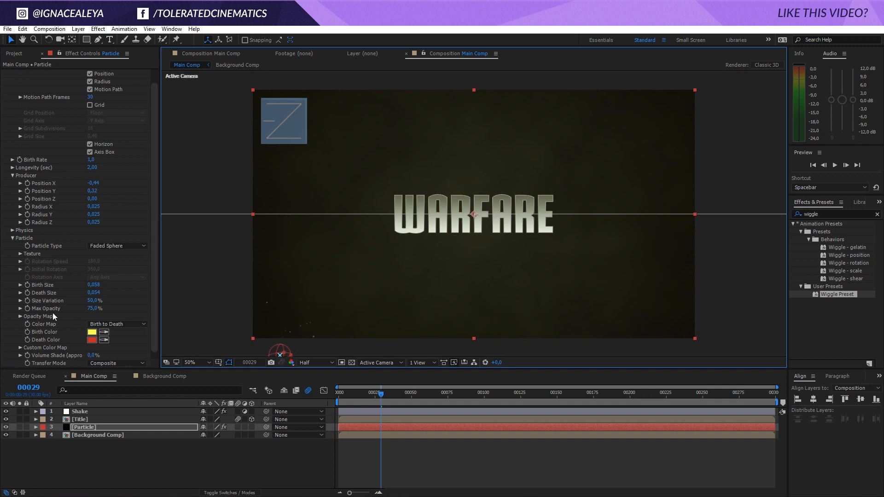
# Step: Give the particles negative gravity so they float upward and Twirl animation
pyautogui.click(12, 231)
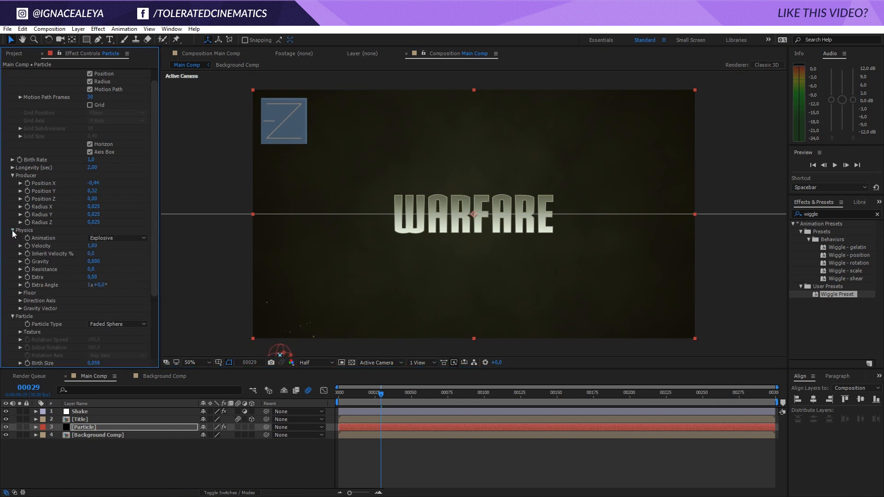
pyautogui.click(94, 261)
pyautogui.write('0,37')
pyautogui.press('Return')
pyautogui.moveTo(73, 261); pyautogui.dragTo(103, 263)
pyautogui.moveTo(343, 396); pyautogui.dragTo(413, 396)
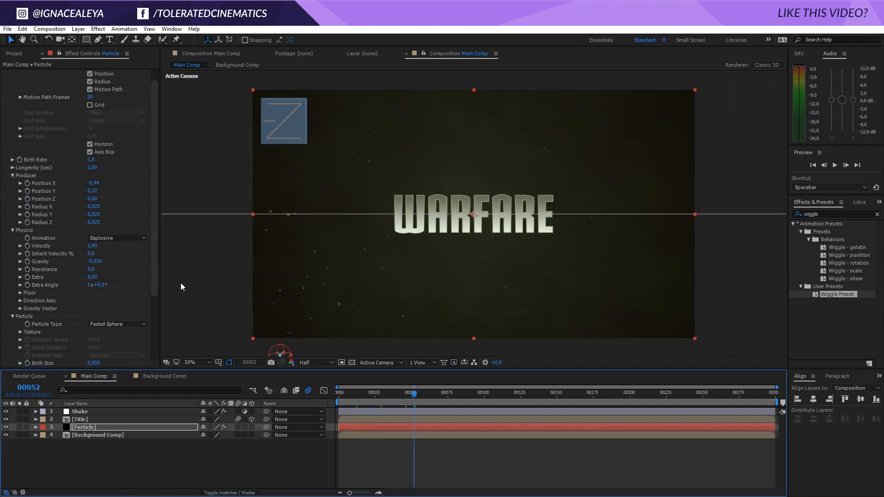
pyautogui.click(102, 239)
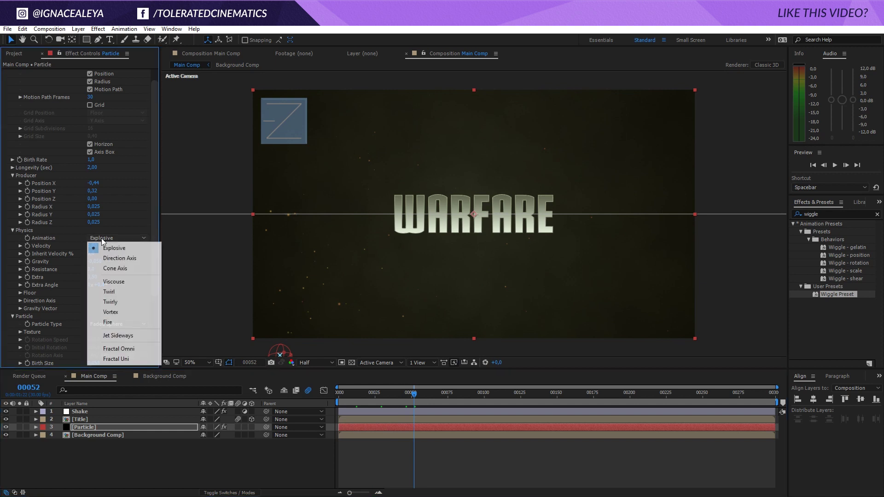
pyautogui.click(108, 293)
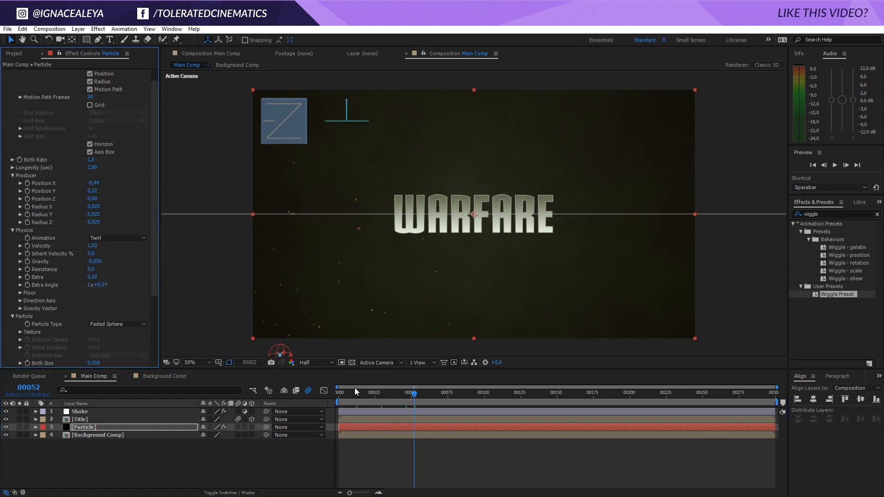
pyautogui.moveTo(358, 395); pyautogui.dragTo(458, 395)
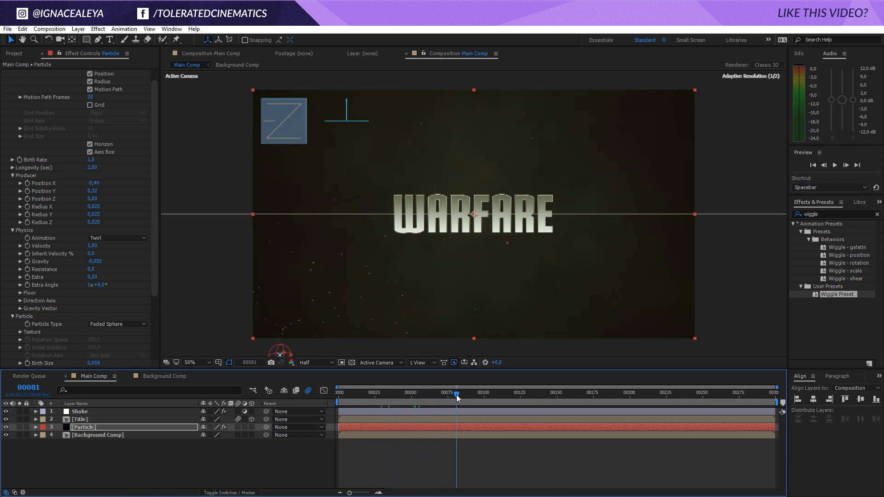
pyautogui.moveTo(154, 287); pyautogui.dragTo(154, 335)
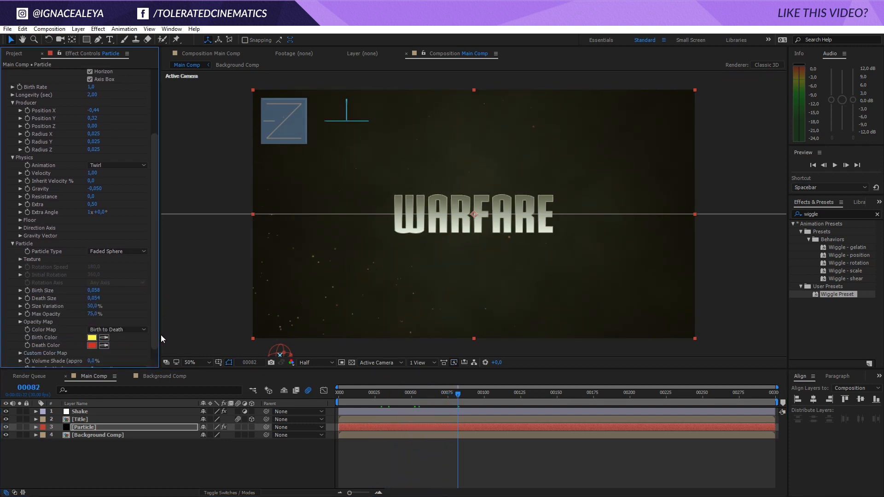
# Step: Set Birth Color to pale yellow FFFFA1 and Death Color to orange
pyautogui.click(91, 338)
pyautogui.click(305, 302)
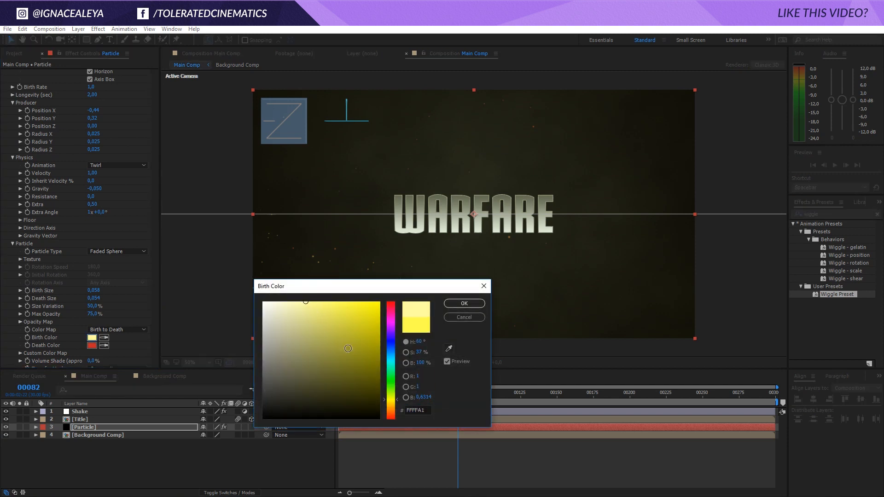
pyautogui.click(456, 304)
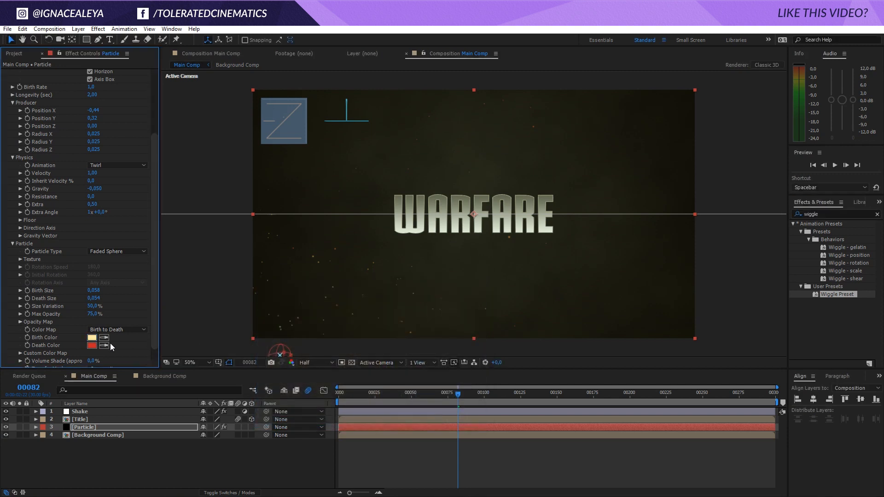
pyautogui.click(94, 346)
pyautogui.click(389, 411)
pyautogui.click(462, 305)
pyautogui.moveTo(358, 393); pyautogui.dragTo(430, 391)
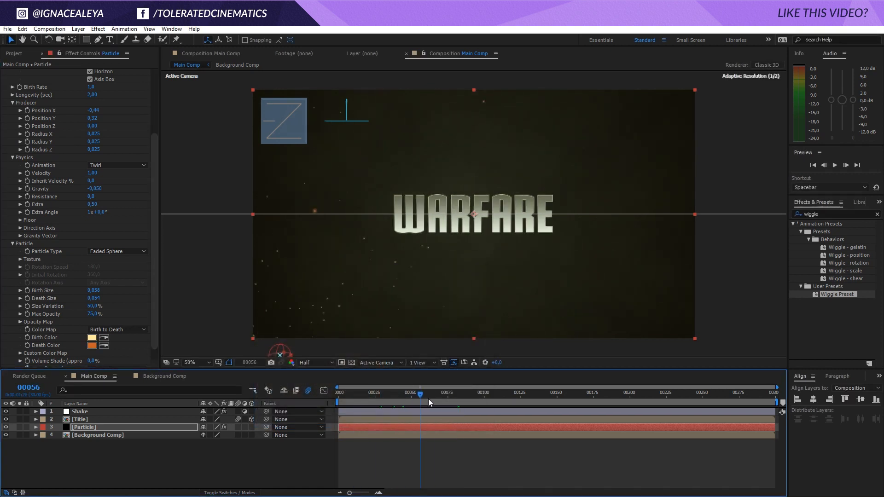
# Step: Set Gravity Vector X -0,820 and Direction Axis Z 0,670, and enable the layer's Motion Blur
pyautogui.click(151, 232)
pyautogui.scroll(-1, 153, 215)
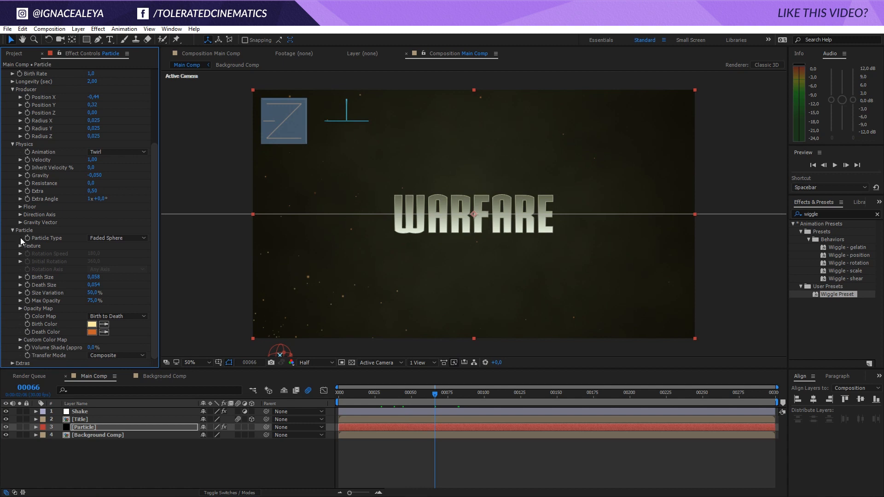
pyautogui.click(20, 215)
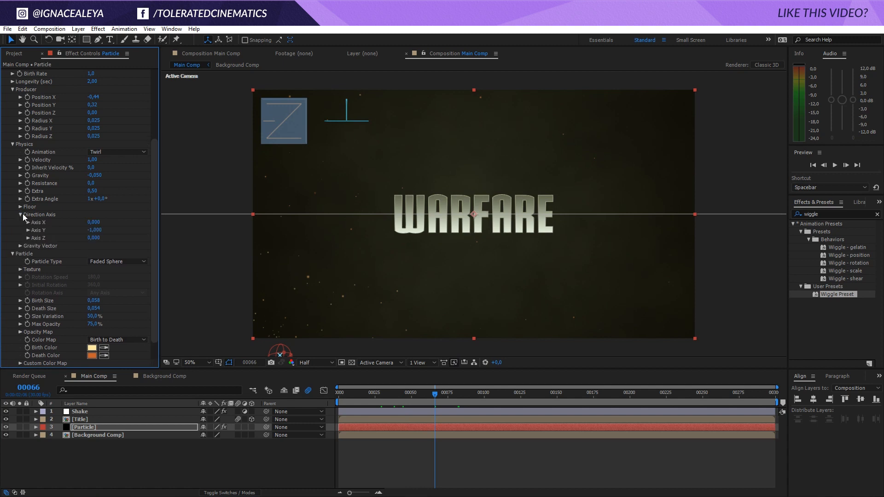
pyautogui.click(21, 246)
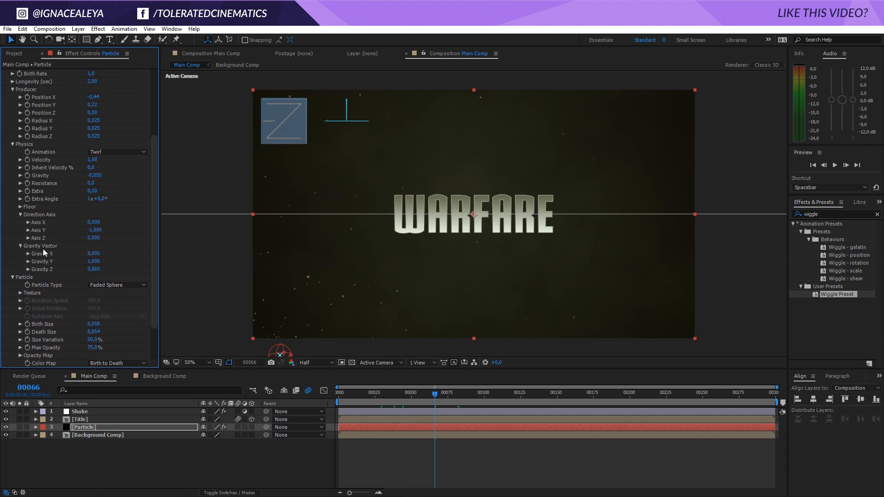
pyautogui.moveTo(94, 255); pyautogui.dragTo(21, 250)
pyautogui.moveTo(91, 275)
pyautogui.mouseDown()
pyautogui.moveTo(136, 276)
pyautogui.moveTo(124, 276)
pyautogui.mouseUp()
pyautogui.moveTo(349, 394); pyautogui.dragTo(411, 398)
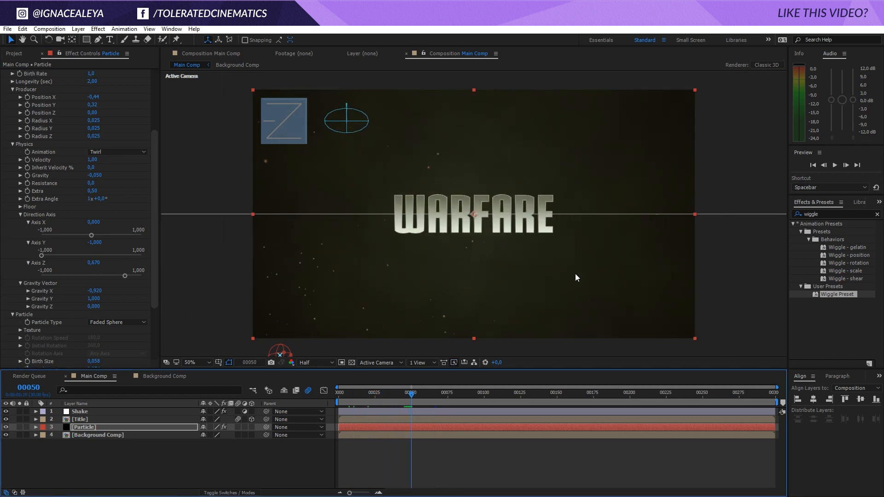
pyautogui.moveTo(154, 214)
pyautogui.mouseDown()
pyautogui.moveTo(154, 207)
pyautogui.moveTo(153, 311)
pyautogui.mouseUp()
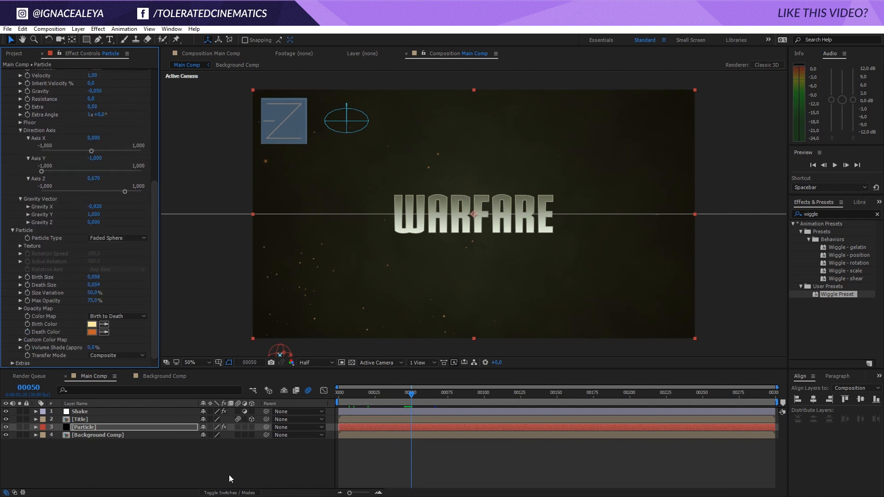
pyautogui.click(238, 426)
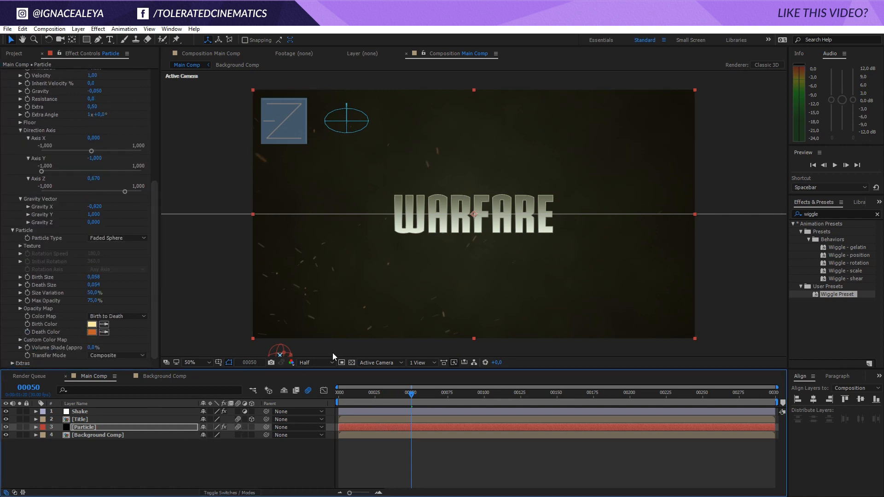
# Step: Zoom the viewer out and move the emitter higher and further left (X -0,53, Y 0,47)
pyautogui.moveTo(379, 394); pyautogui.dragTo(395, 398)
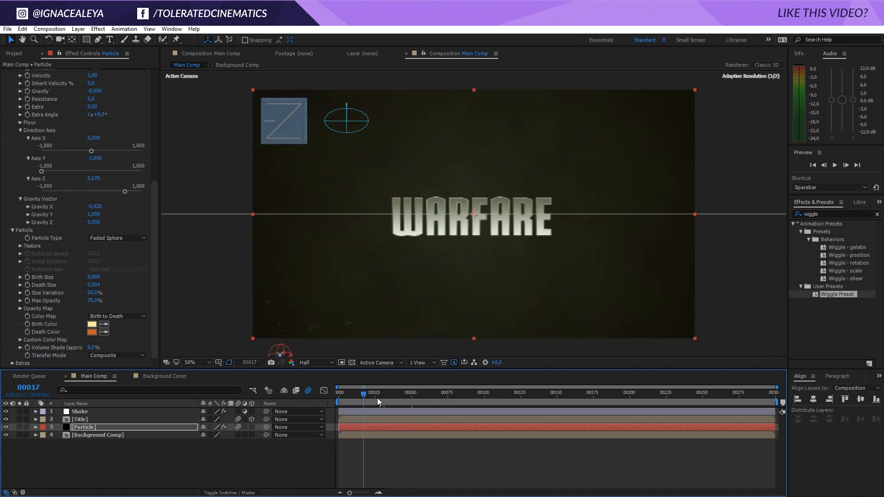
pyautogui.press(',')
pyautogui.press(',')
pyautogui.press('.')
pyautogui.press('.')
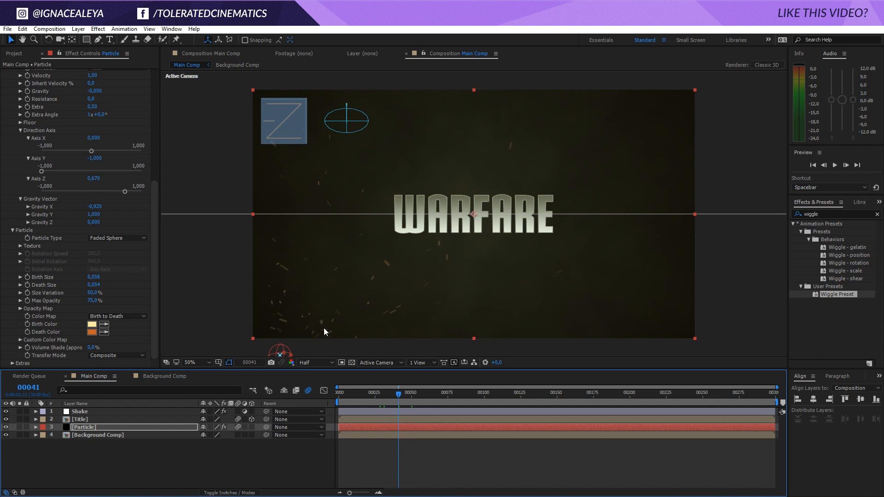
pyautogui.press(',')
pyautogui.press(',')
pyautogui.moveTo(376, 284); pyautogui.dragTo(373, 290)
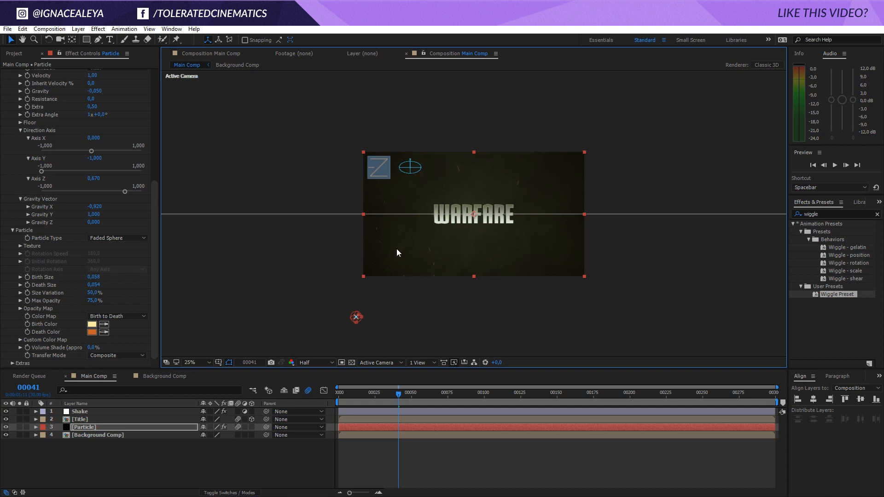
pyautogui.press('.')
pyautogui.scroll(2, 128, 131)
pyautogui.scroll(2, 132, 116)
pyautogui.scroll(2, 115, 116)
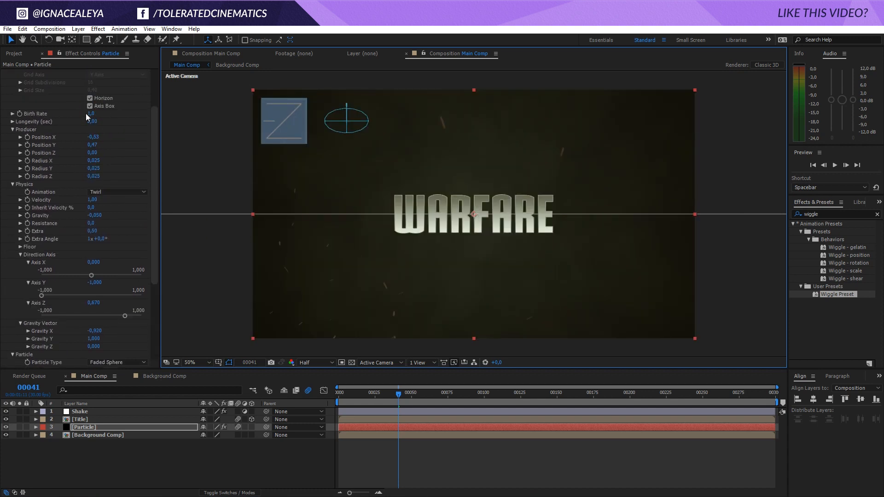
# Step: Re-enter Birth Rate 1.0 and preview the animation from frame 0
pyautogui.click(92, 113)
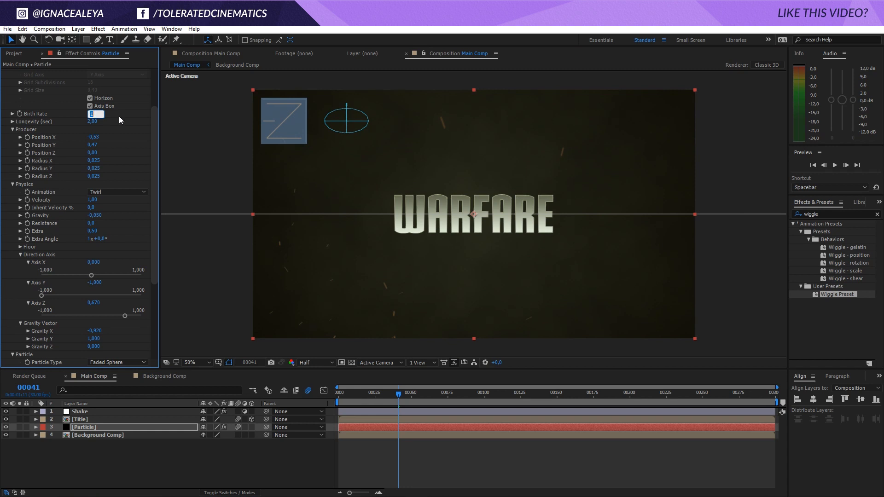
pyautogui.click(275, 314)
pyautogui.press('Home')
pyautogui.moveTo(364, 398); pyautogui.dragTo(499, 426)
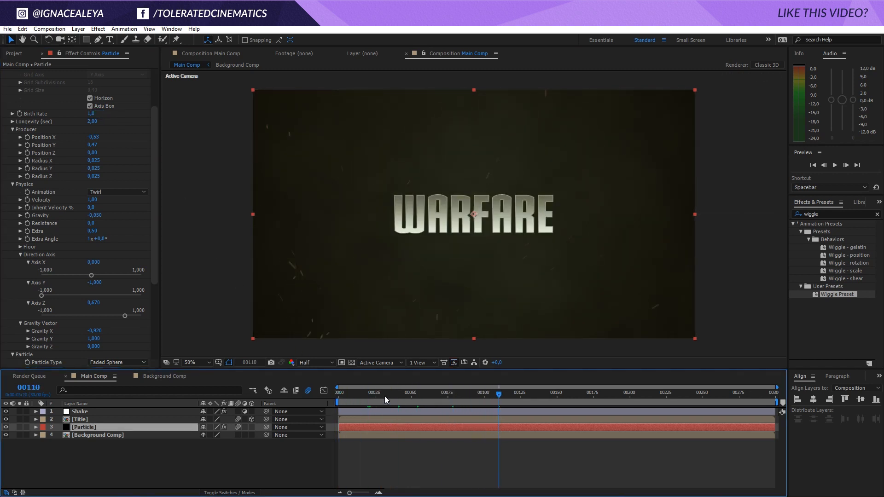
# Step: Stretch the Particle layer to the full comp length and show the blending mode column
pyautogui.moveTo(375, 396); pyautogui.dragTo(319, 399)
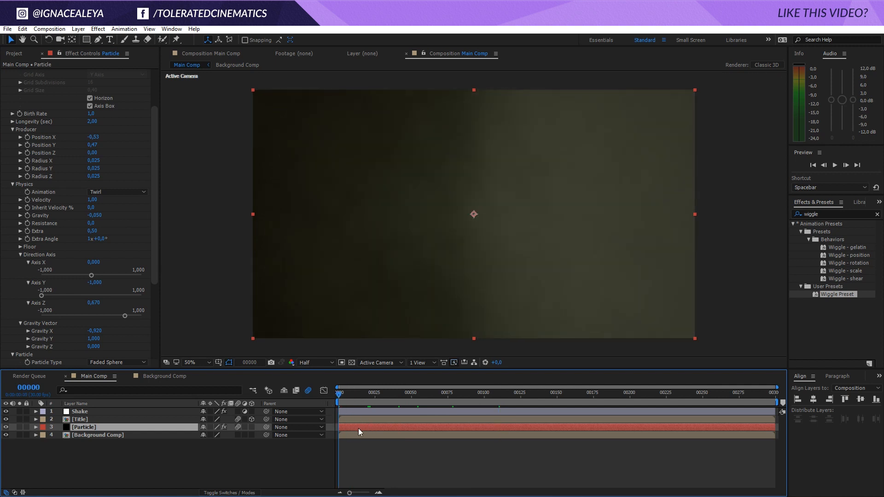
pyautogui.moveTo(615, 427); pyautogui.dragTo(474, 435)
pyautogui.moveTo(636, 427); pyautogui.dragTo(774, 428)
pyautogui.click(218, 493)
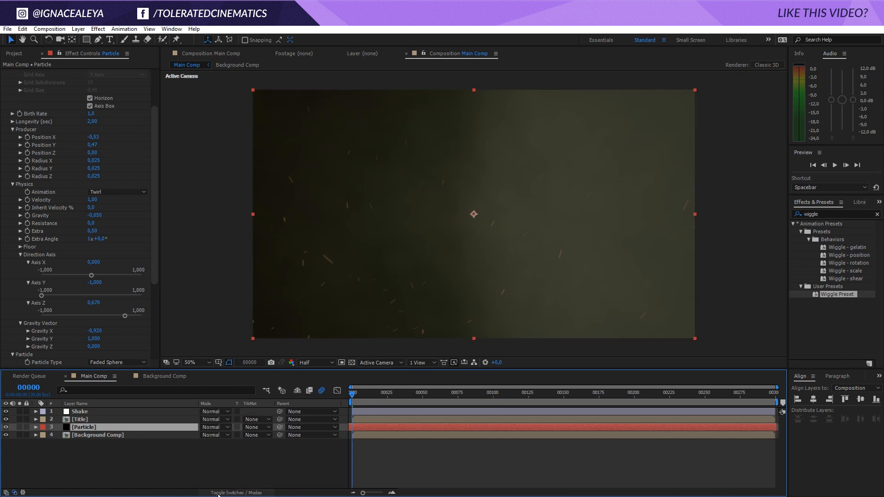
# Step: Blend the Particle layer with Screen mode and duplicate it with Ctrl+D
pyautogui.click(211, 428)
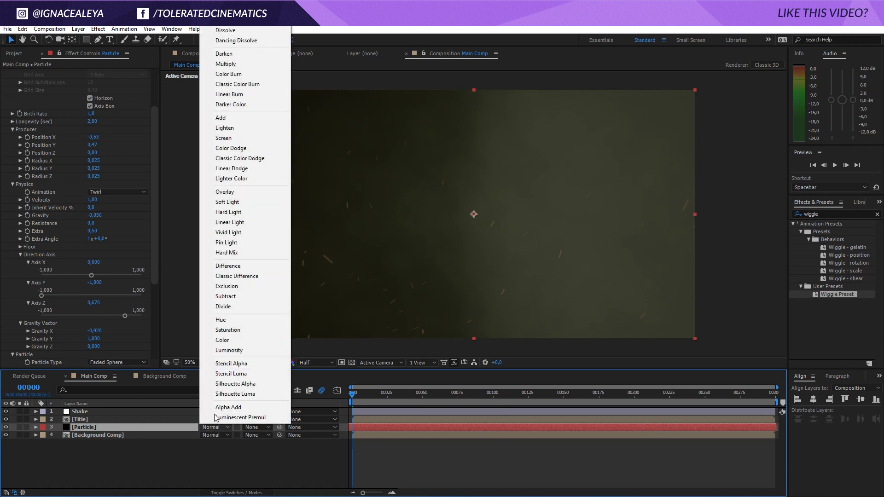
pyautogui.click(234, 138)
pyautogui.click(369, 393)
pyautogui.click(395, 392)
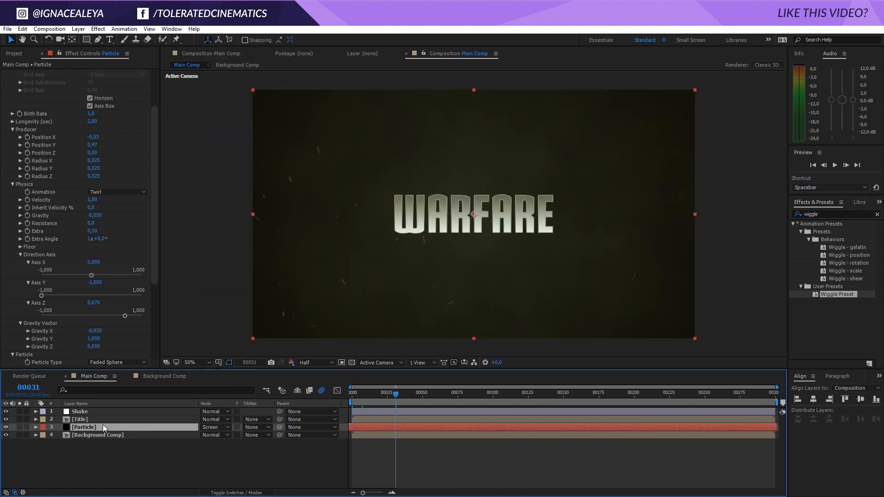
pyautogui.hotkey('ctrl', 'd')
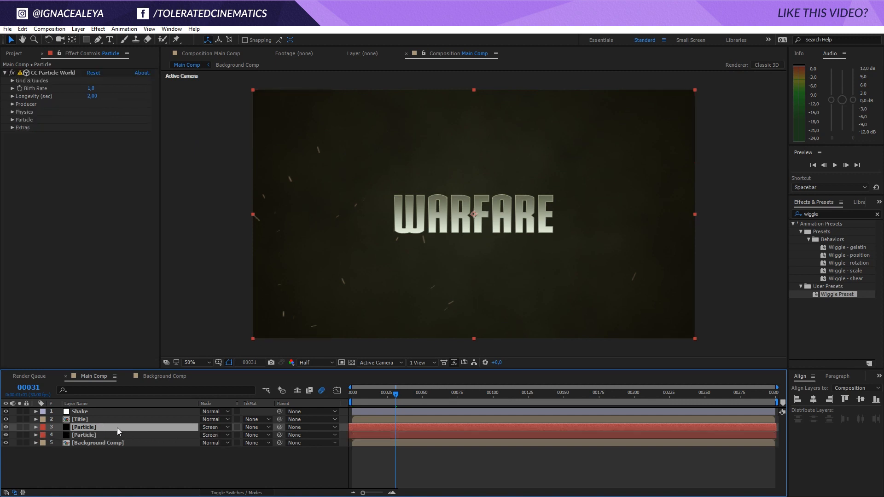
# Step: Give the Particle copy dark ash birth and death colours
pyautogui.click(12, 120)
pyautogui.click(91, 214)
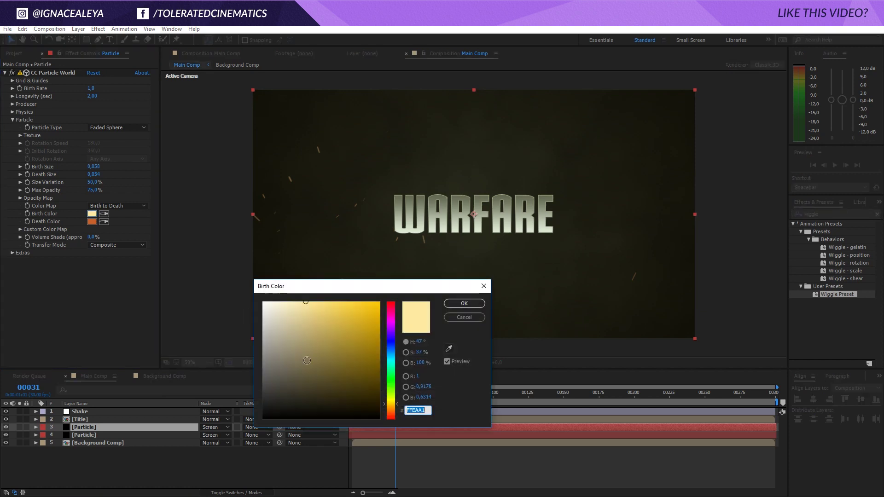
pyautogui.click(304, 403)
pyautogui.click(465, 303)
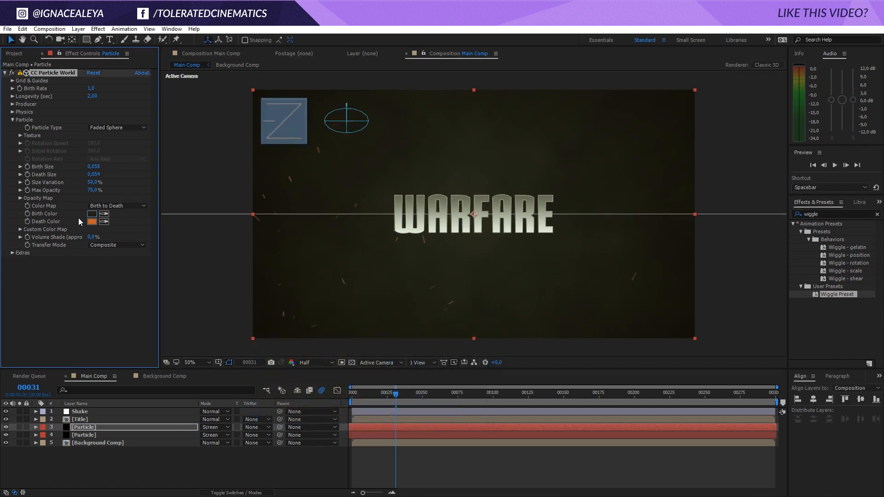
pyautogui.click(92, 221)
pyautogui.click(319, 410)
pyautogui.click(463, 304)
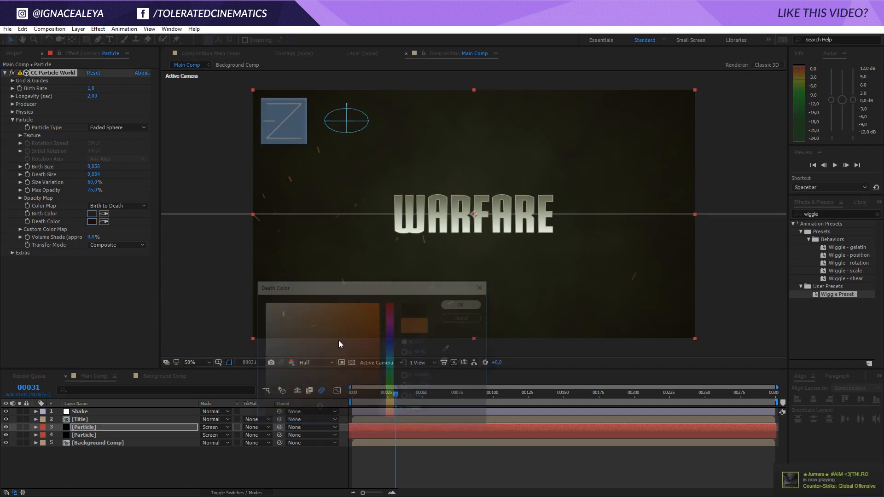
# Step: Switch the copy to Multiply blending with Birth Size 0,068 and Death Size 0,070
pyautogui.click(209, 426)
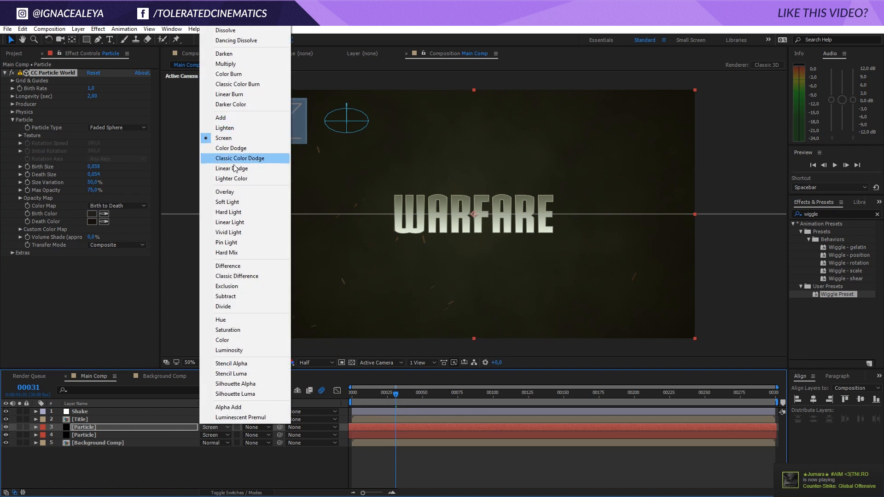
pyautogui.click(226, 64)
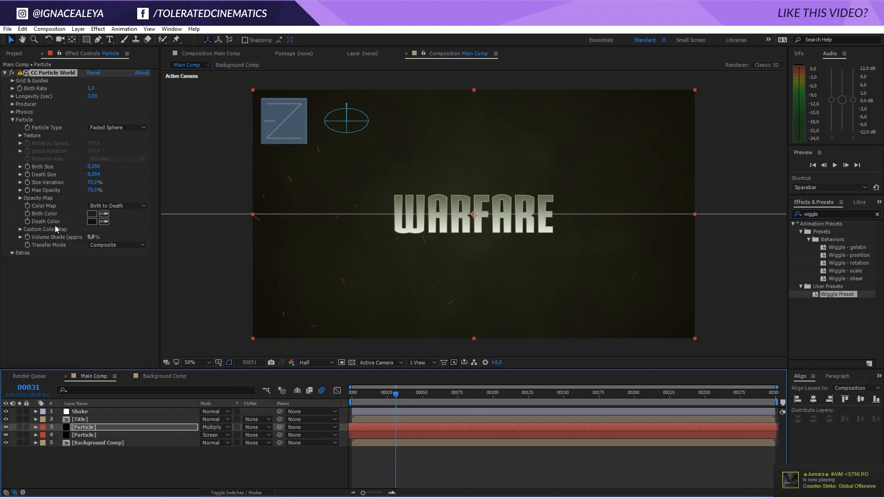
pyautogui.click(96, 167)
pyautogui.moveTo(102, 177); pyautogui.dragTo(106, 178)
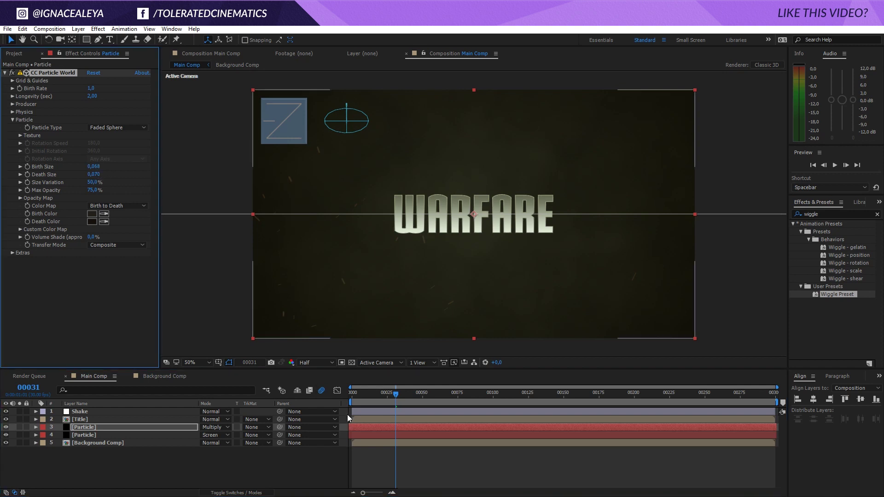
# Step: Widen the ash emitter to Radius X 1,055 and Z 0,125
pyautogui.click(12, 112)
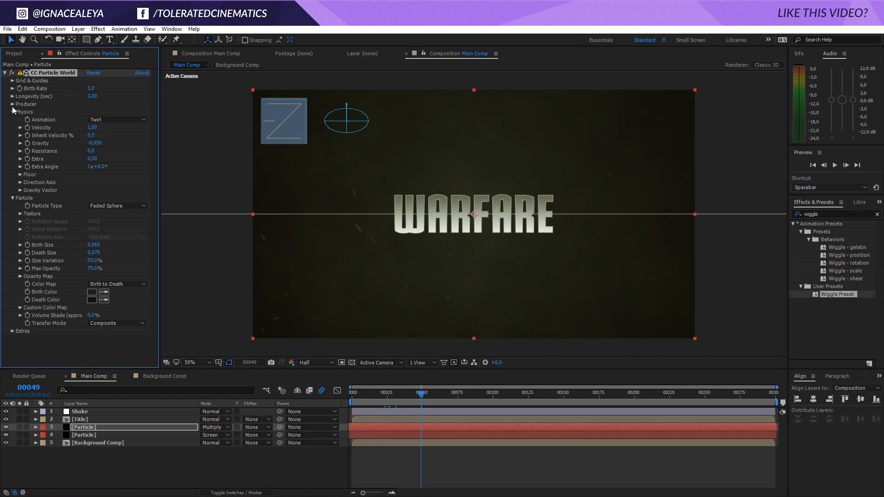
pyautogui.click(12, 103)
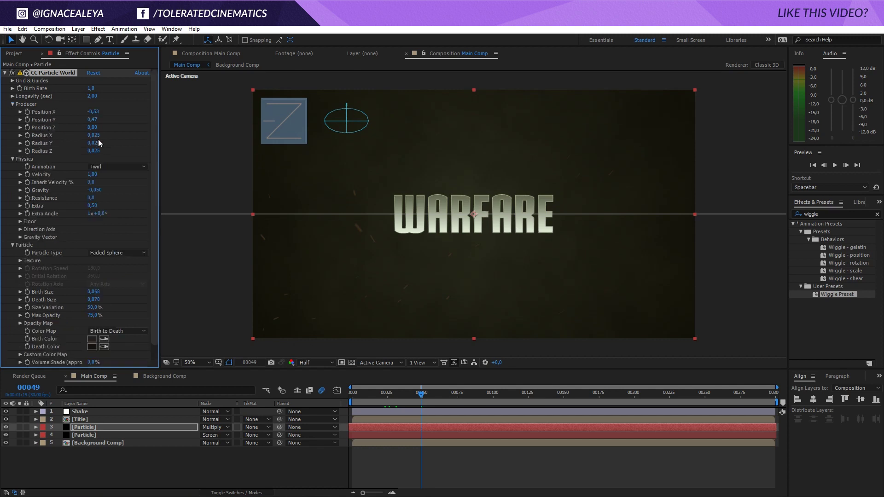
pyautogui.moveTo(94, 136); pyautogui.dragTo(142, 137)
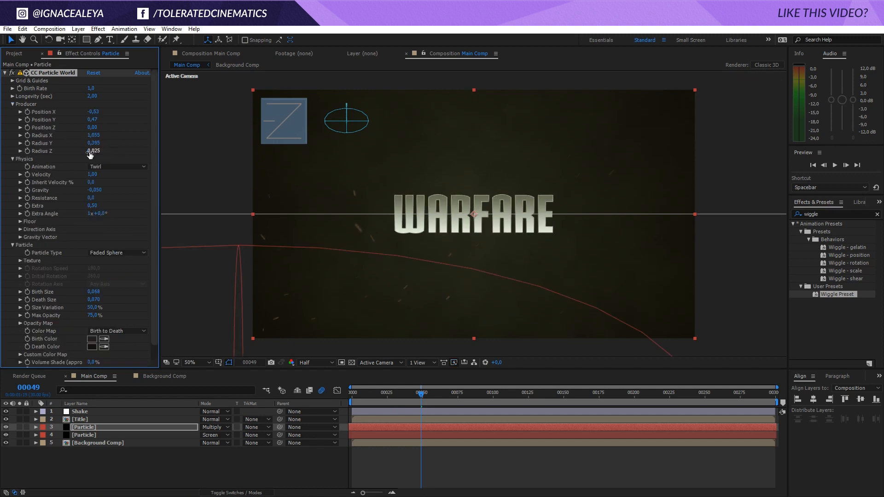
pyautogui.moveTo(90, 151); pyautogui.dragTo(103, 151)
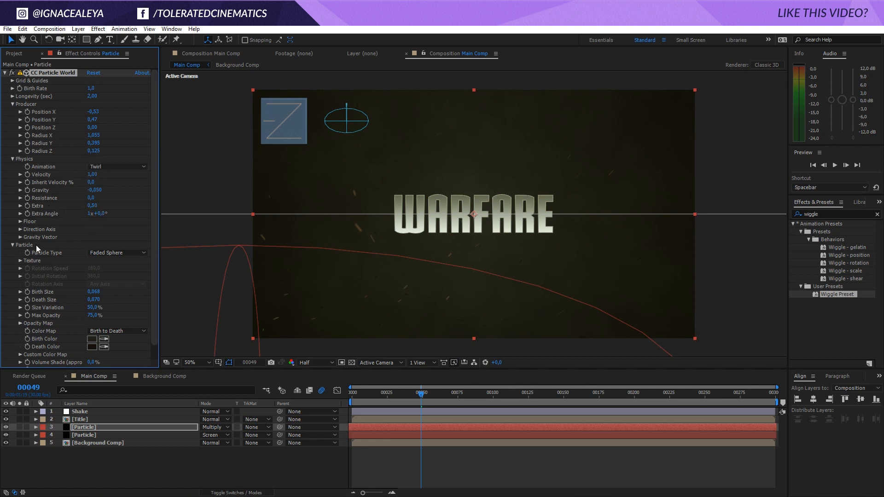
pyautogui.scroll(-1, 39, 223)
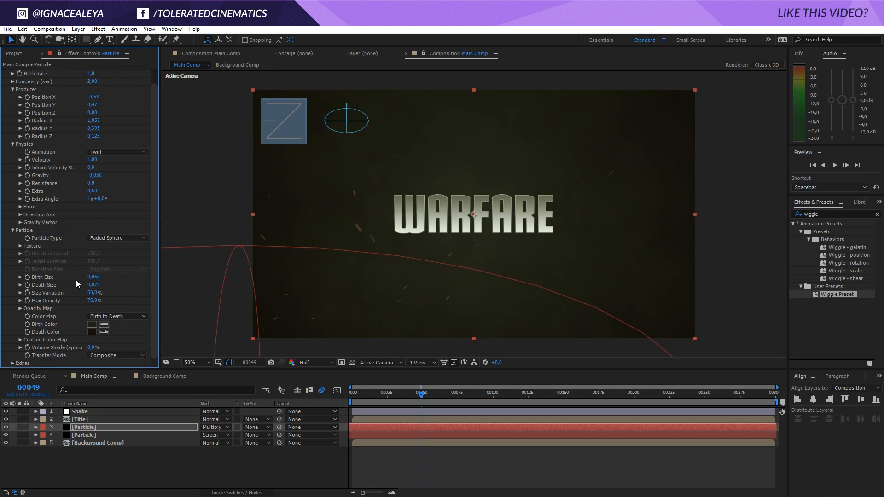
# Step: Weaken the ash layer's gravity to -0,03
pyautogui.click(142, 276)
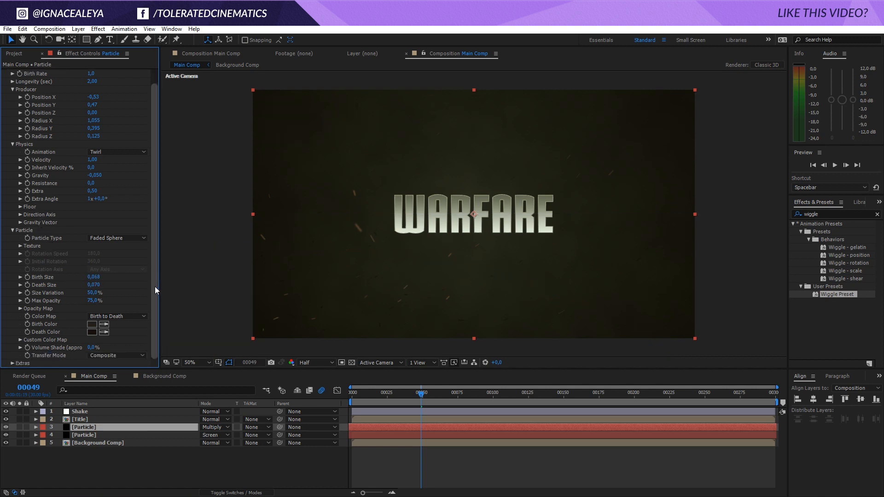
pyautogui.click(95, 176)
pyautogui.write('-0,03')
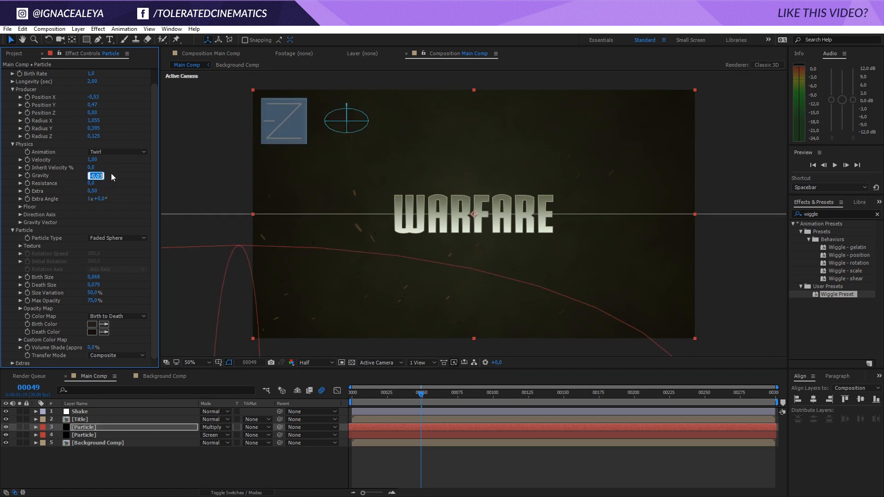
pyautogui.press('Return')
pyautogui.moveTo(403, 397); pyautogui.dragTo(494, 396)
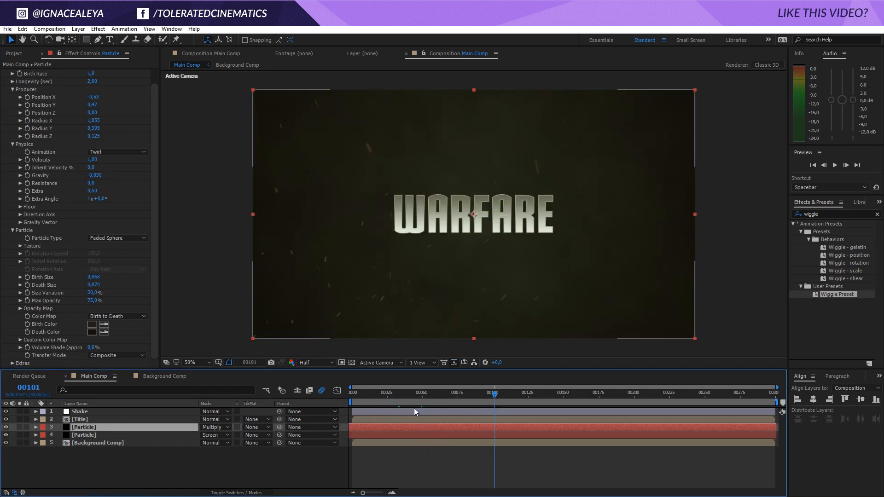
pyautogui.scroll(1, 31, 123)
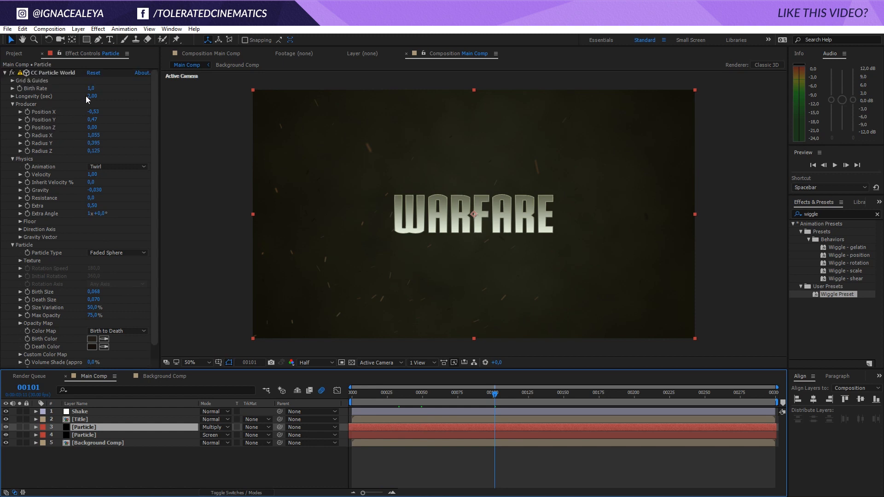
pyautogui.write('2')
# Step: Set Birth Rate 2 and enlarge the ash particles' birth size while soloed
pyautogui.press('Return')
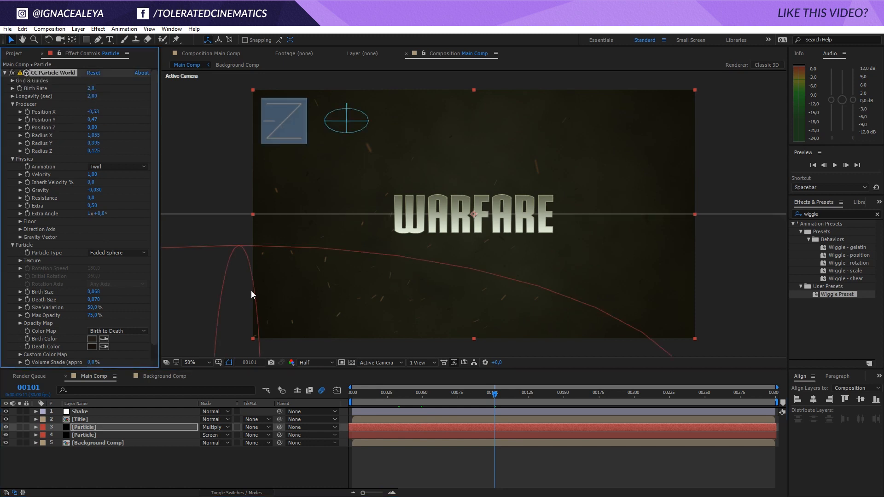
pyautogui.click(19, 426)
pyautogui.click(352, 362)
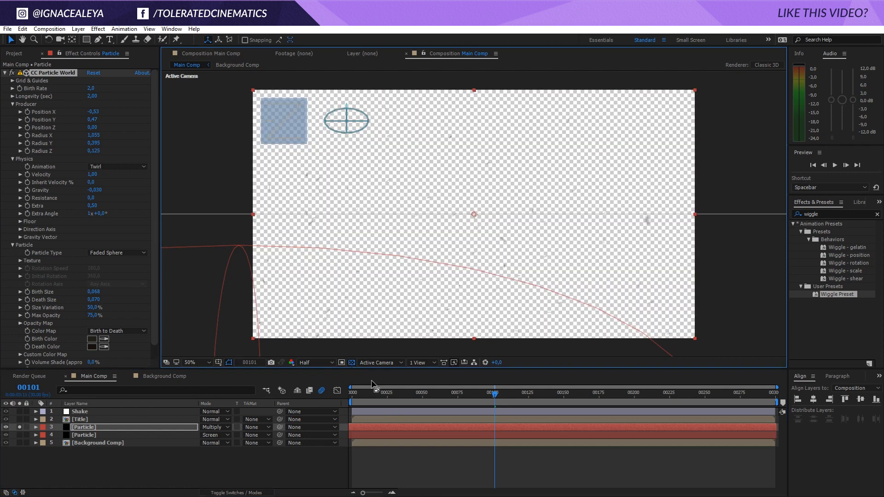
pyautogui.moveTo(374, 392)
pyautogui.mouseDown()
pyautogui.moveTo(351, 392)
pyautogui.moveTo(391, 391)
pyautogui.mouseUp()
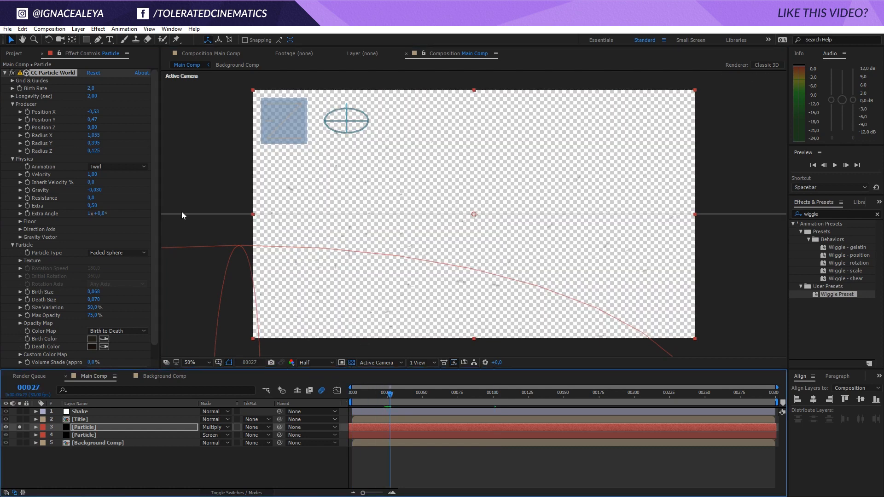
pyautogui.moveTo(93, 292); pyautogui.dragTo(163, 297)
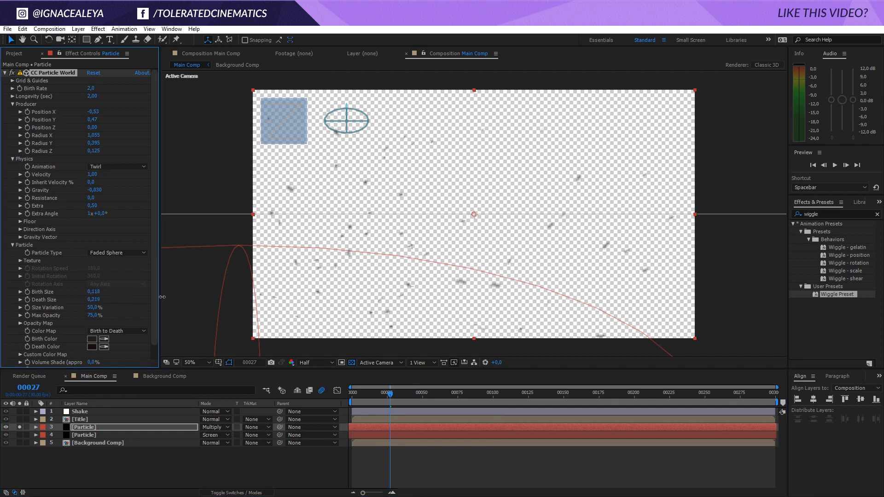
pyautogui.click(19, 427)
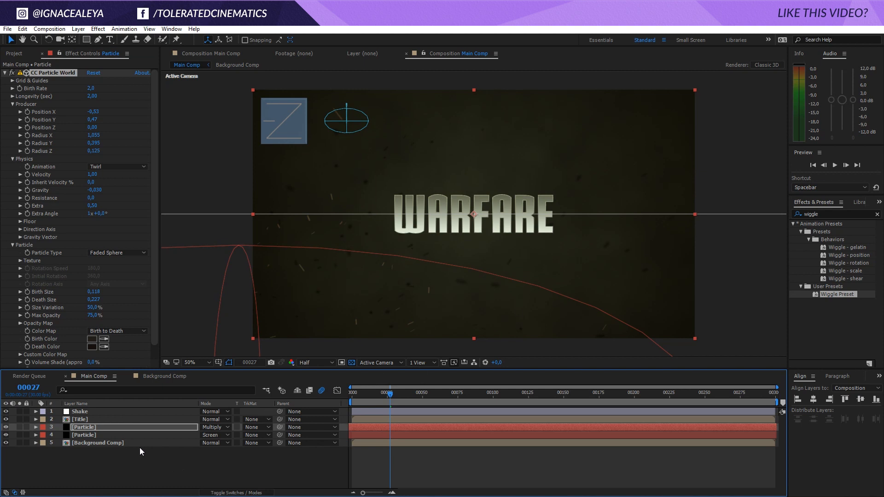
# Step: Fade the ash Particle layer to 68% opacity and play a preview
pyautogui.click(143, 428)
pyautogui.press('t')
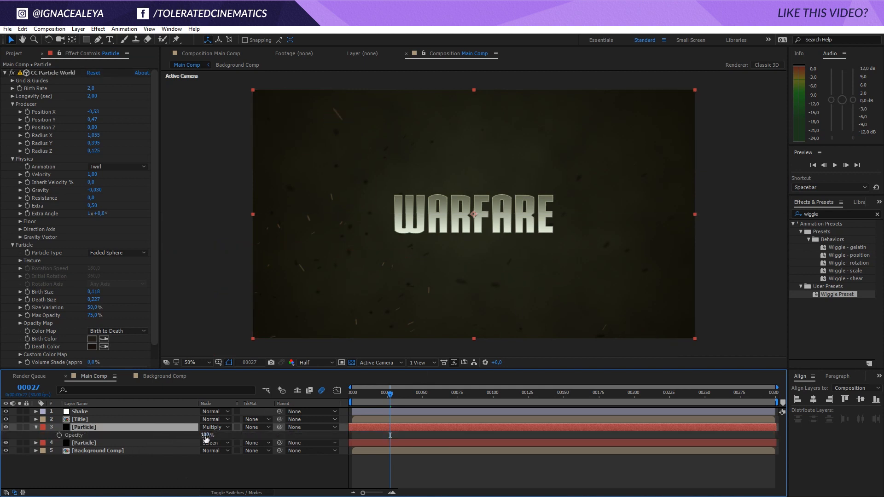
pyautogui.moveTo(206, 436); pyautogui.dragTo(188, 435)
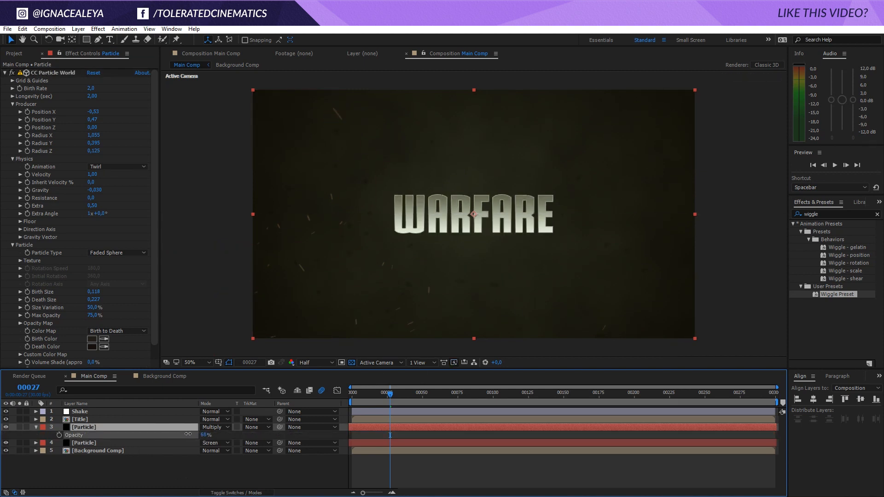
pyautogui.click(220, 470)
pyautogui.press('space')
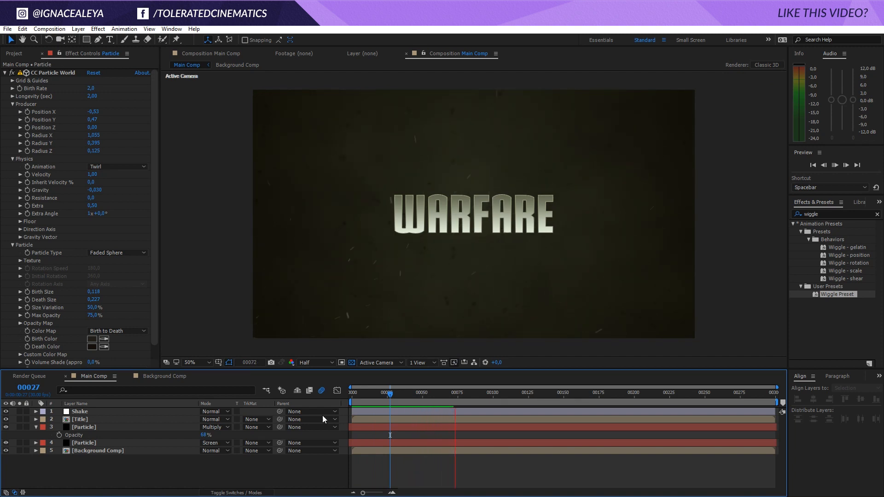
# Step: Add a new adjustment layer on top and rename it 'Vignette'
pyautogui.click(398, 391)
pyautogui.rightClick(219, 379)
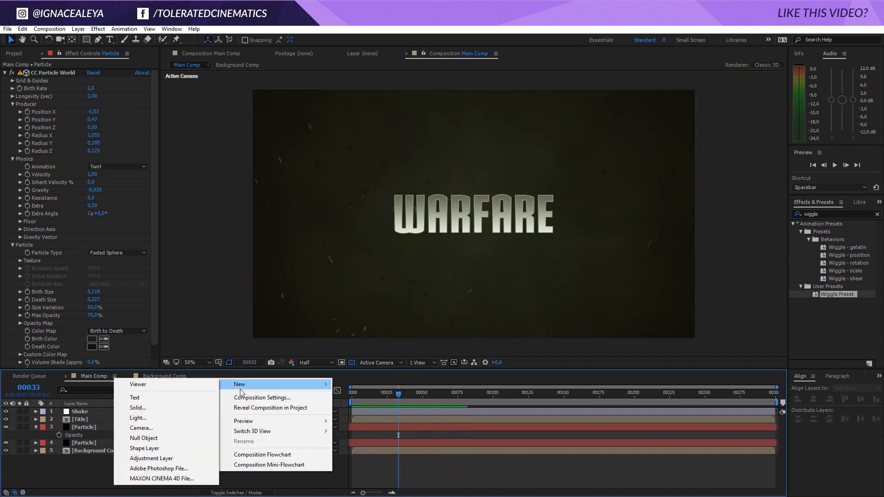
pyautogui.click(149, 458)
pyautogui.press('Return')
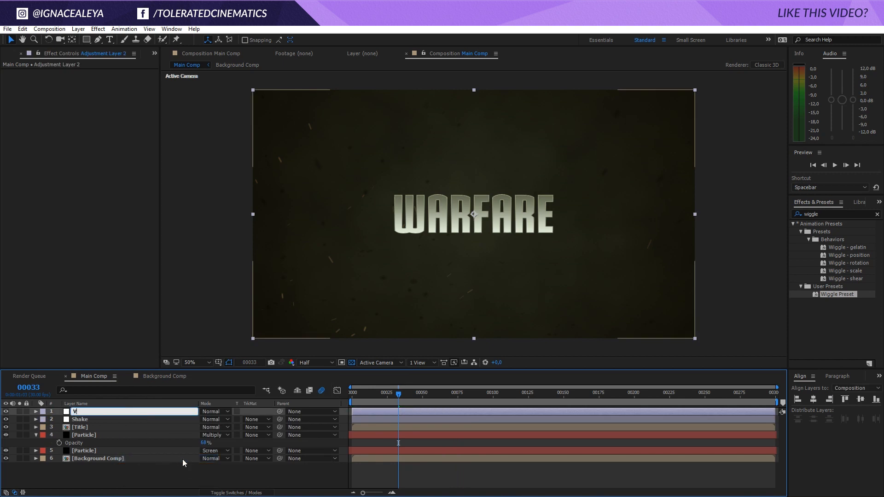
pyautogui.write('Vignette')
pyautogui.press('Return')
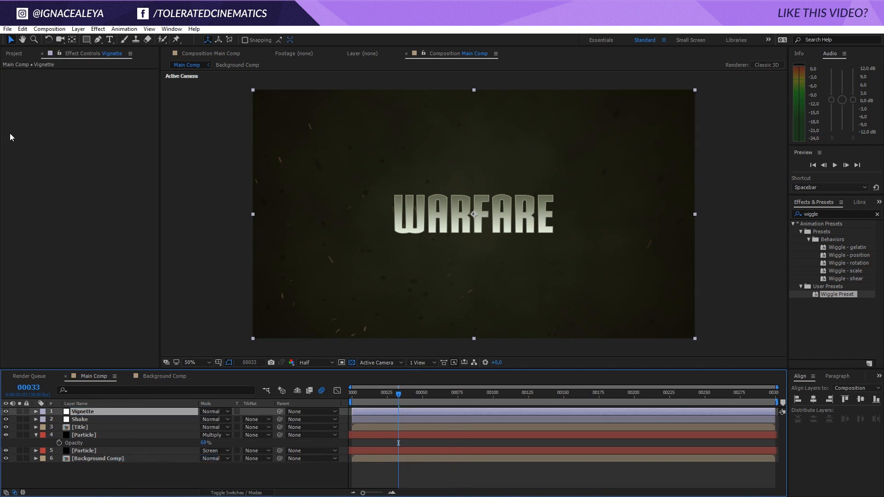
# Step: Fit an oval mask to the frame and apply Curves pulled down to darken the image
pyautogui.moveTo(89, 39); pyautogui.dragTo(110, 59)
pyautogui.doubleClick(85, 40)
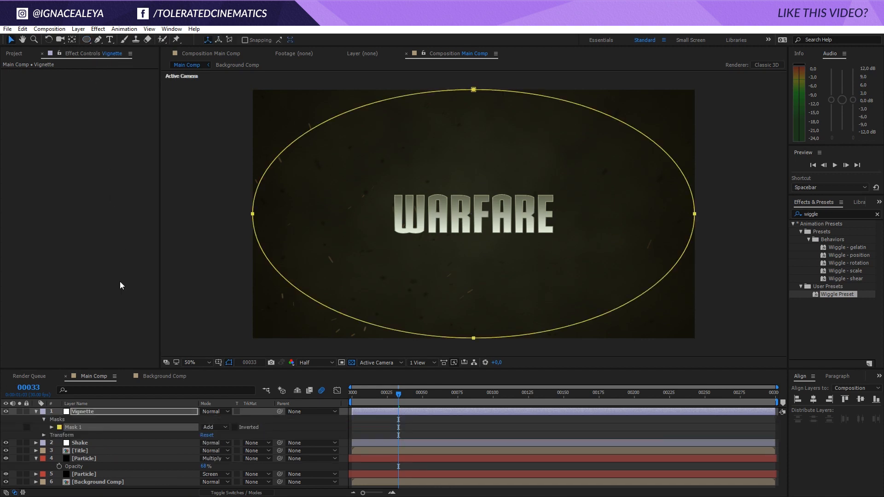
pyautogui.click(97, 30)
pyautogui.moveTo(37, 124)
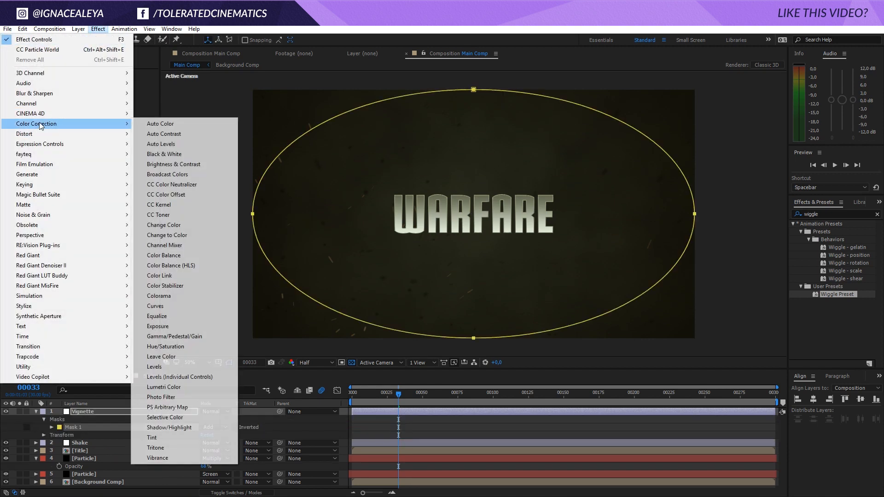
pyautogui.click(166, 306)
pyautogui.moveTo(74, 174); pyautogui.dragTo(76, 183)
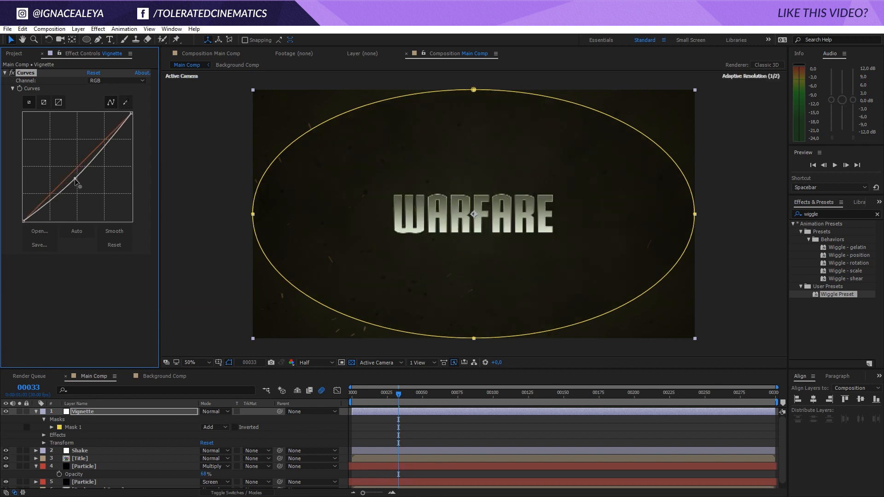
# Step: Set the mask to Subtract and feather it to 551 pixels so only the edges darken
pyautogui.click(207, 426)
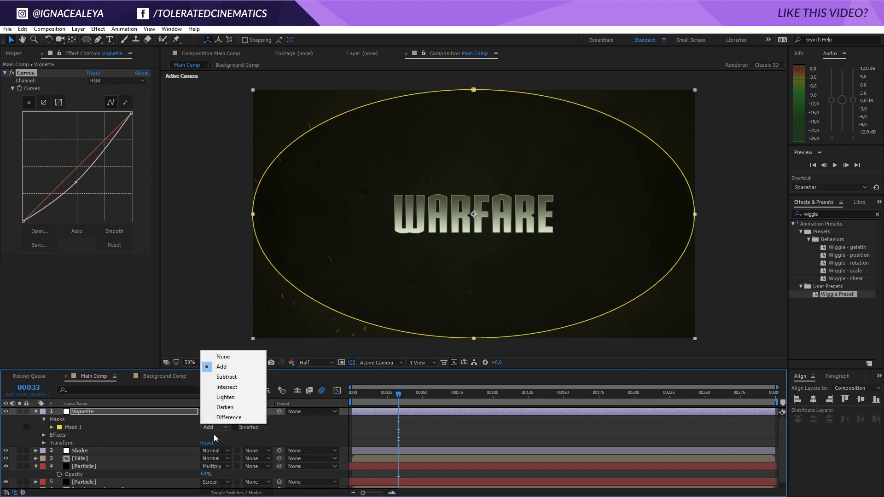
pyautogui.click(220, 377)
pyautogui.press('f')
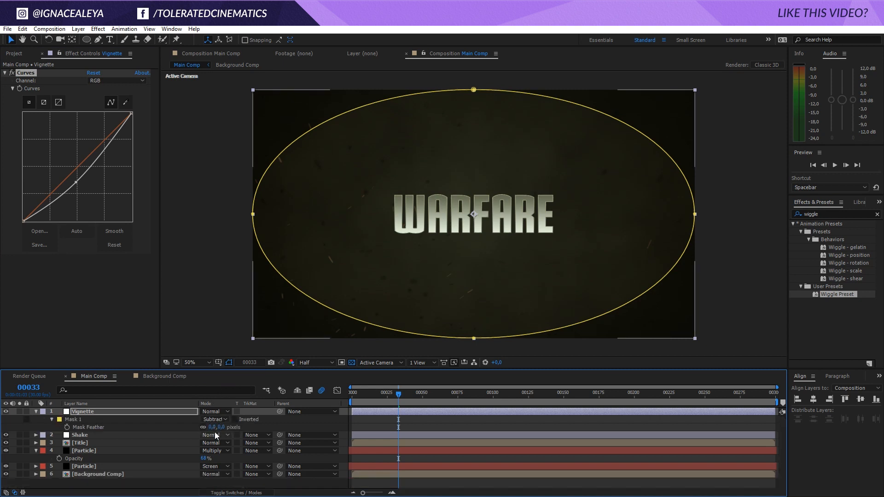
pyautogui.moveTo(219, 429); pyautogui.dragTo(395, 416)
pyautogui.click(366, 415)
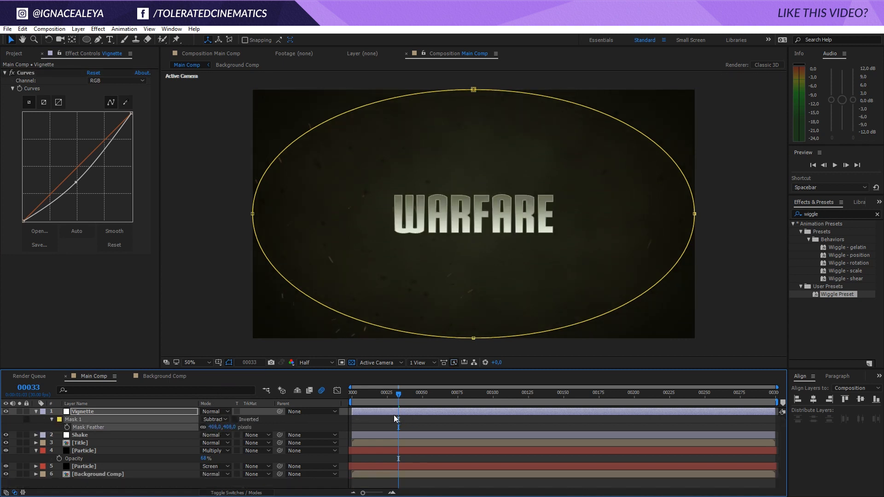
pyautogui.moveTo(222, 429); pyautogui.dragTo(375, 425)
pyautogui.click(379, 425)
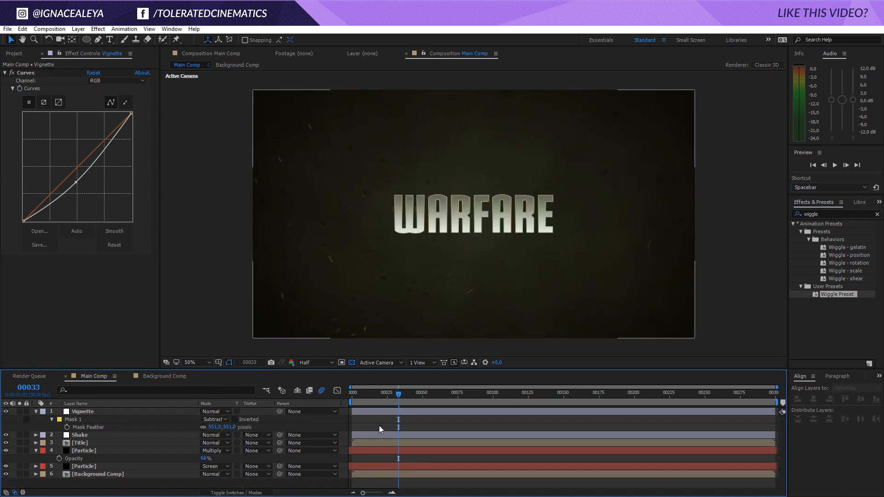
pyautogui.press('space')
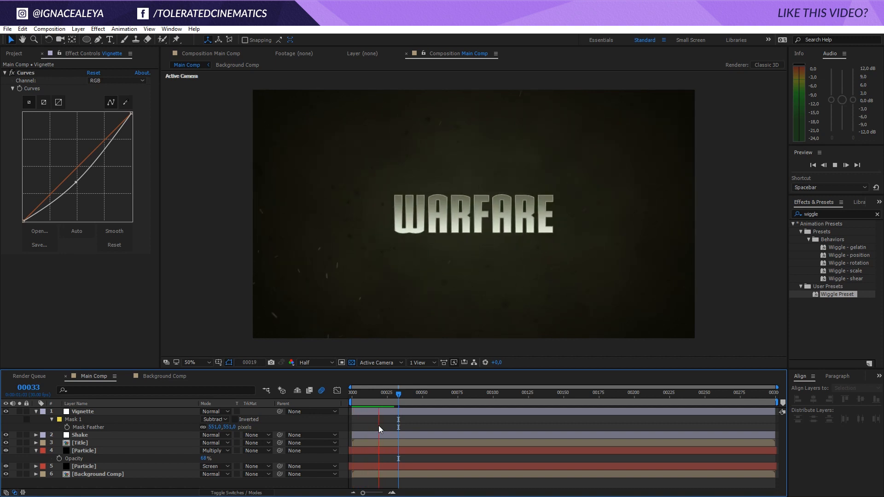
pyautogui.press('space')
pyautogui.moveTo(360, 391); pyautogui.dragTo(373, 394)
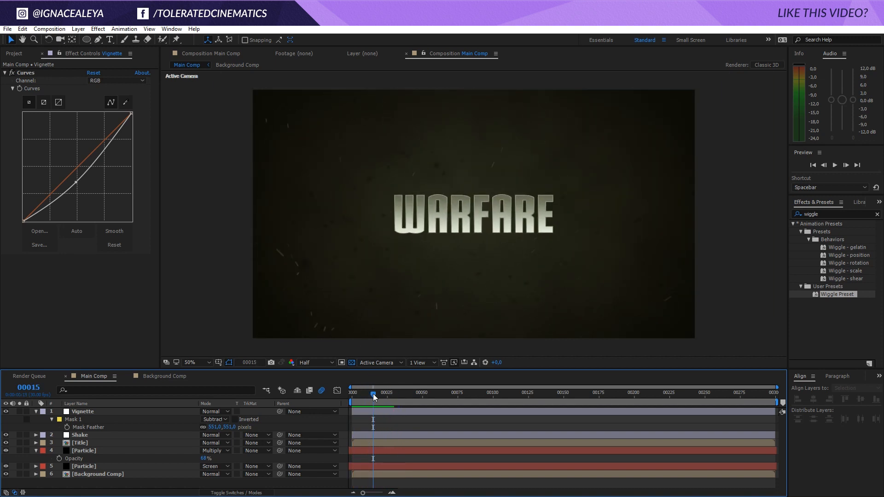